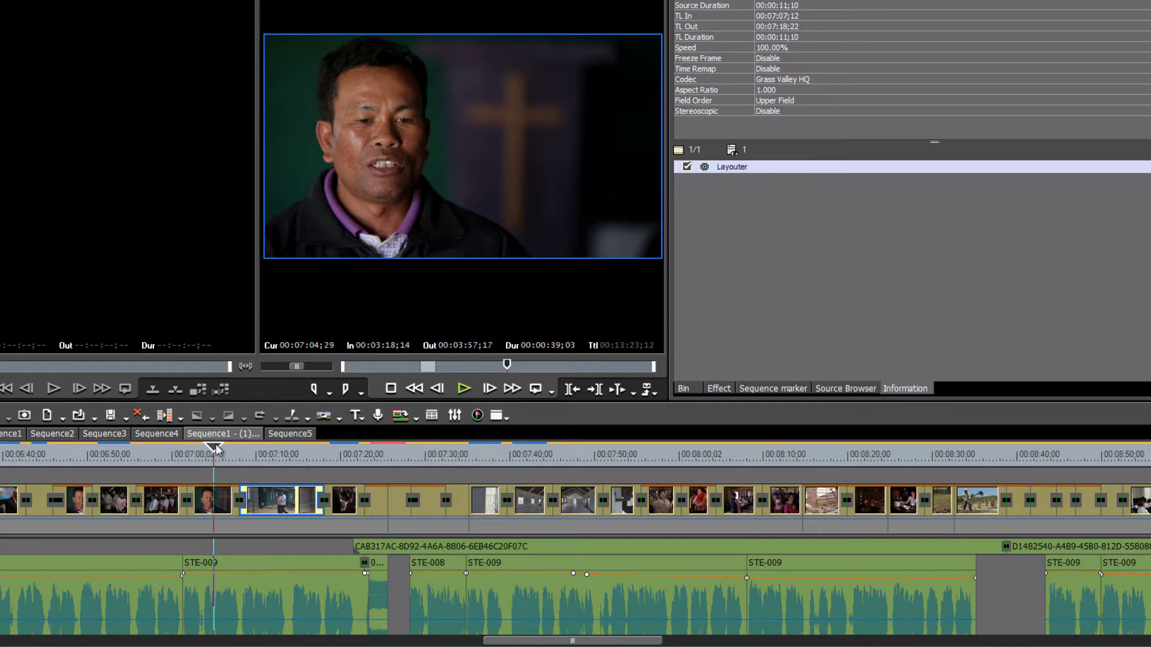
Scrub through the interview clip, stepping back a few frames, then move ahead to the house clip.
left_click_drag(215, 447, 228, 449)
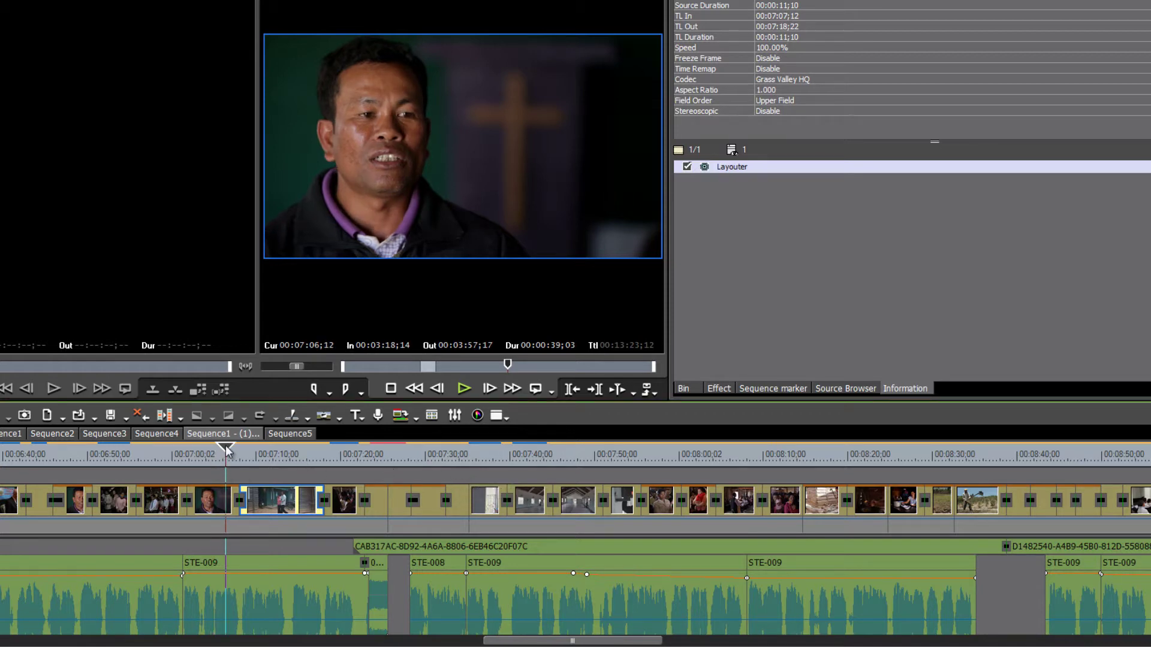
left_click_drag(225, 445, 225, 449)
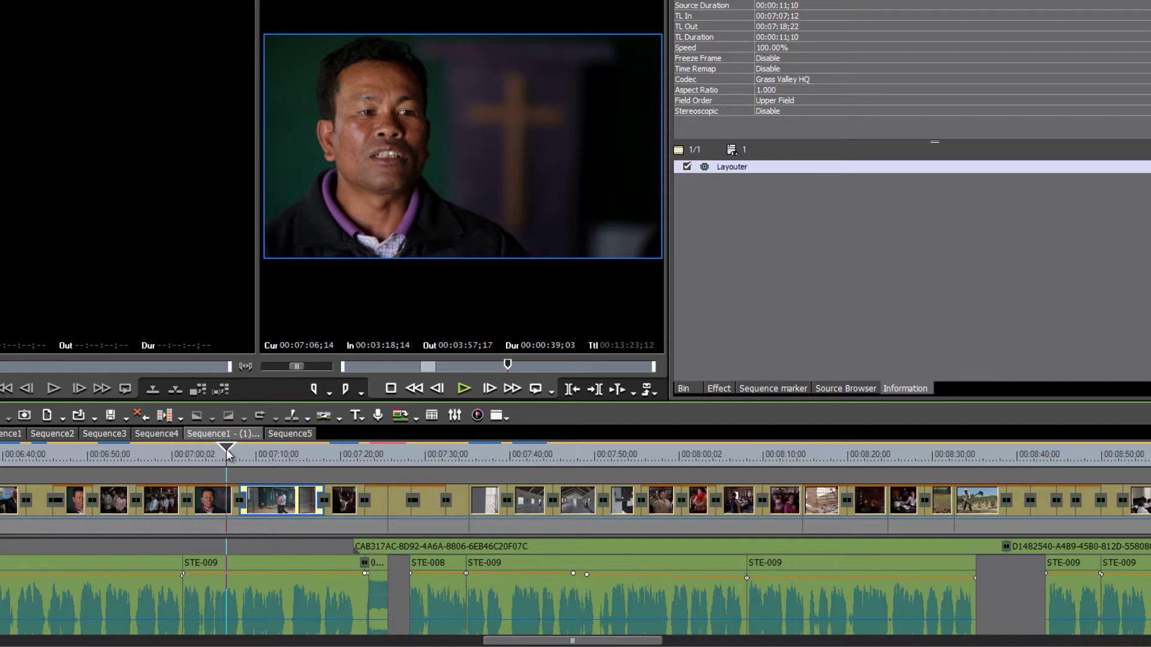
key("Left")
key("Left")
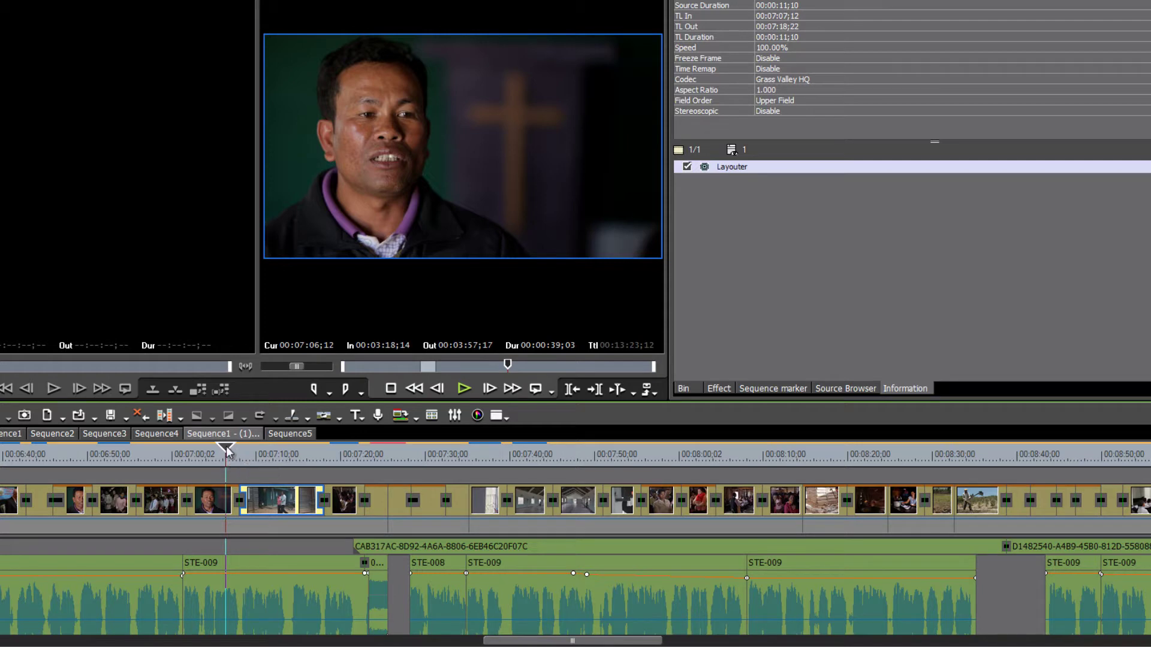
mouse_move(226, 450)
left_mouse_down()
mouse_move(216, 457)
mouse_move(225, 453)
left_mouse_up()
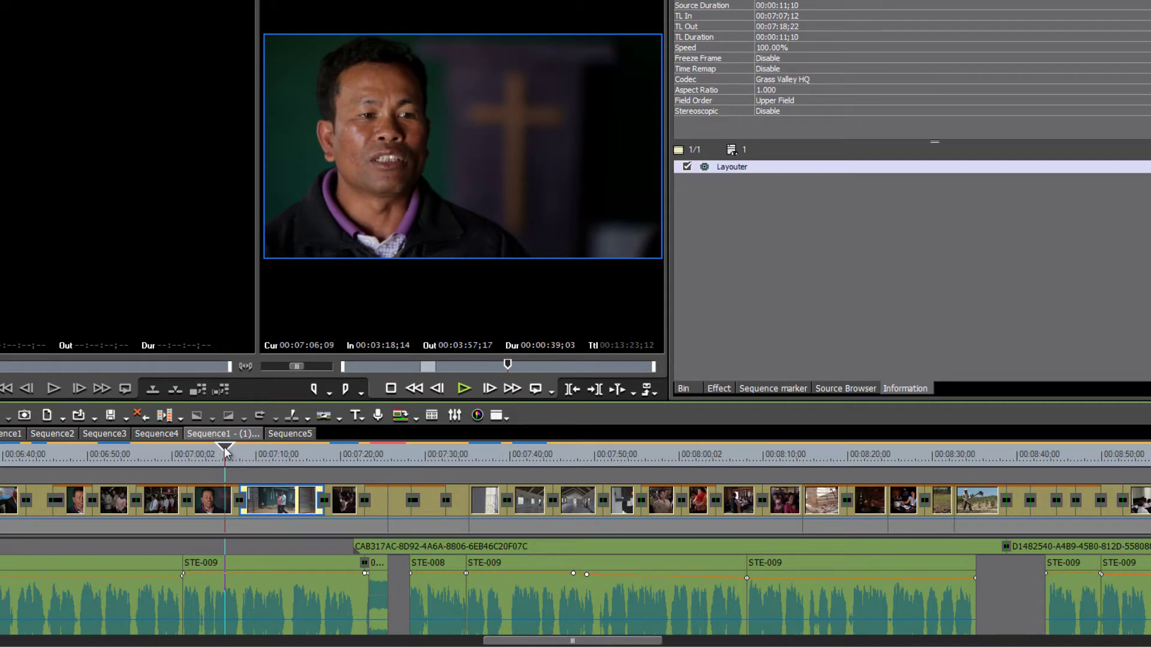
left_click_drag(226, 452, 290, 450)
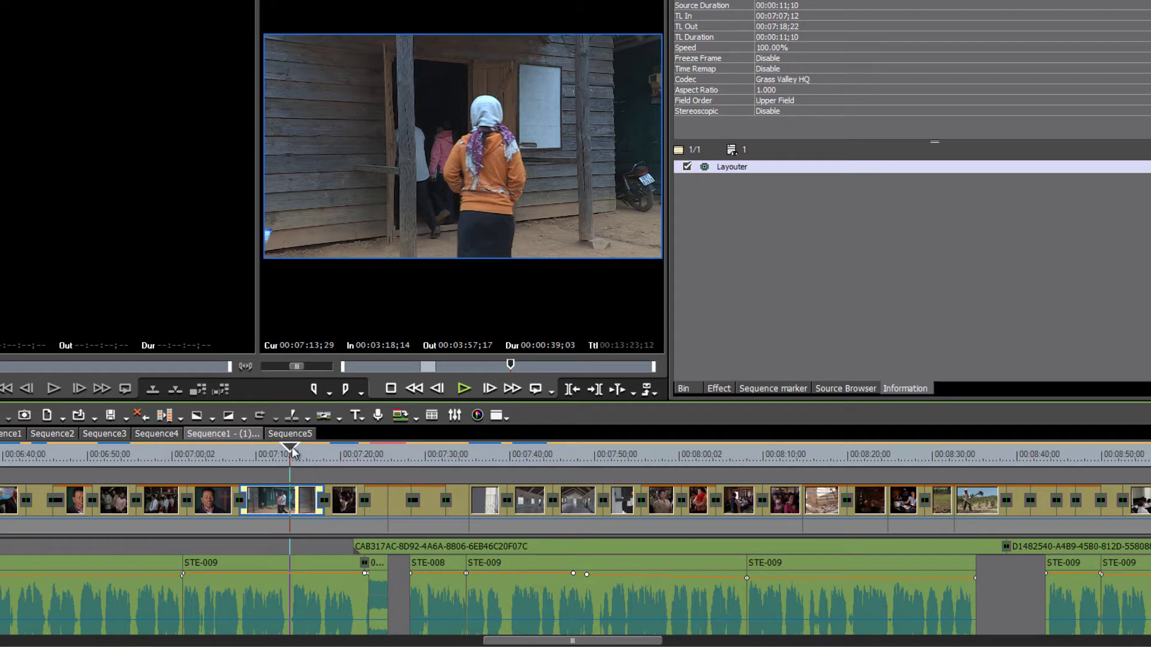
mouse_move(290, 450)
left_mouse_down()
mouse_move(279, 454)
mouse_move(296, 451)
left_mouse_up()
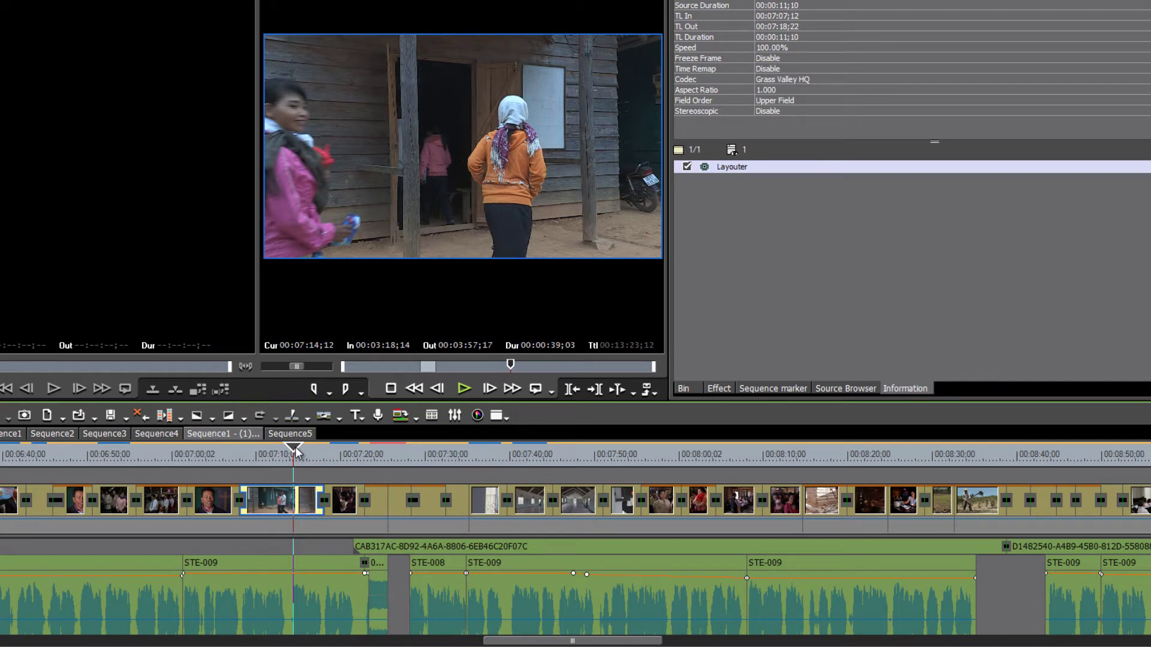
mouse_move(295, 452)
left_mouse_down()
mouse_move(271, 453)
mouse_move(310, 451)
left_mouse_up()
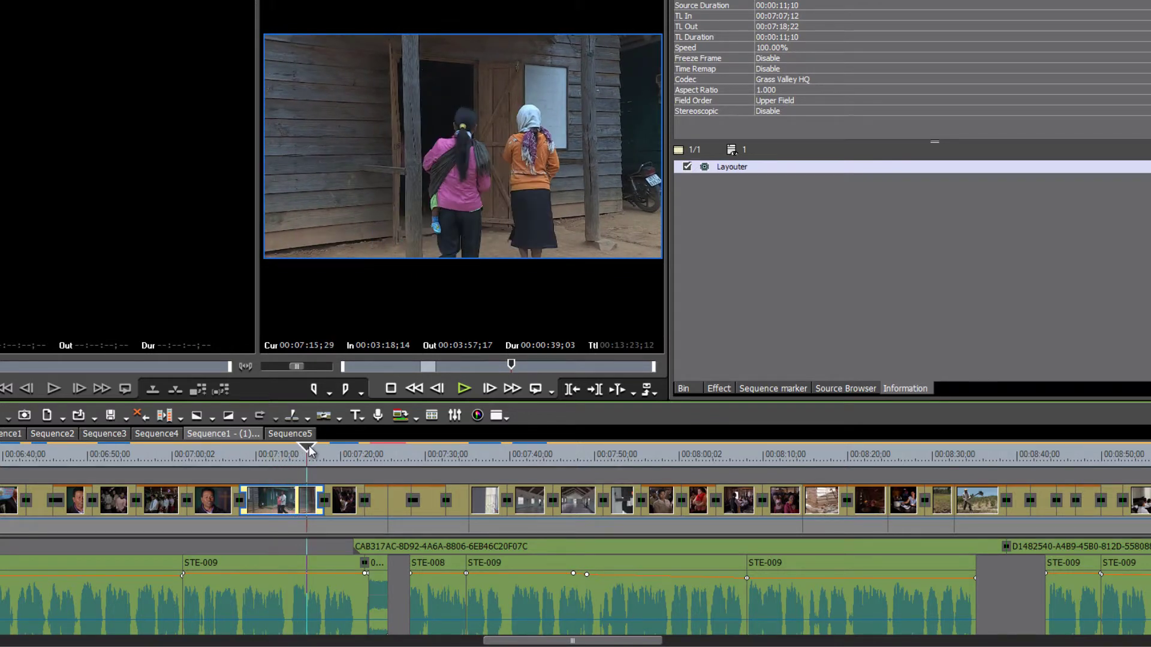
left_click_drag(310, 450, 355, 469)
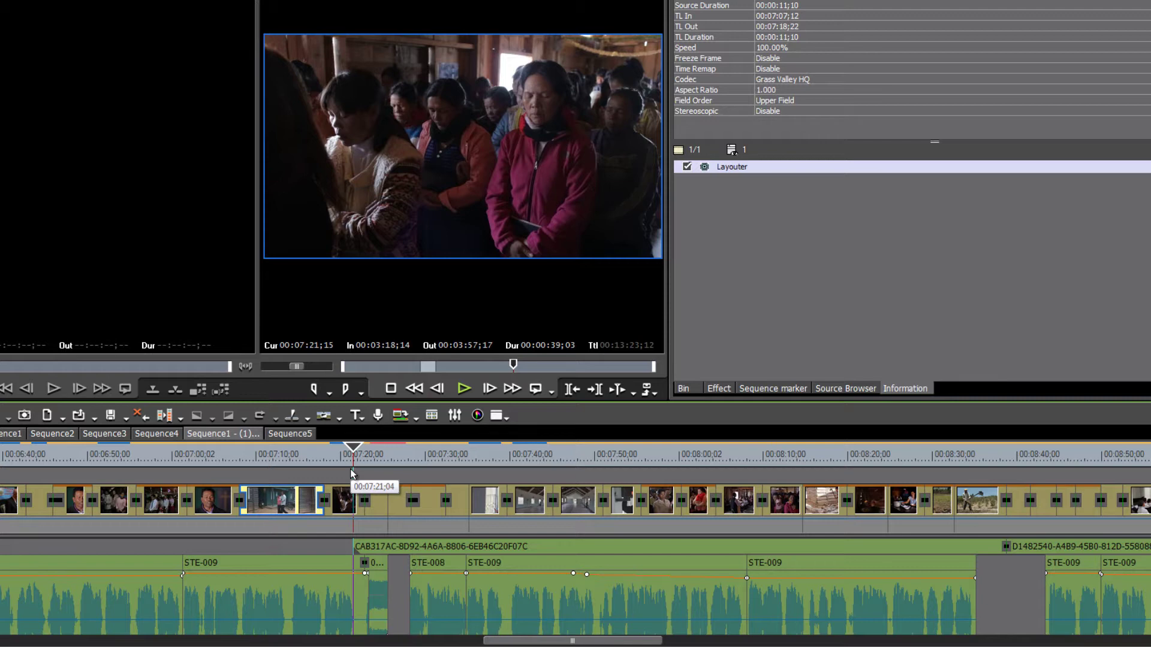
left_click_drag(352, 469, 277, 471)
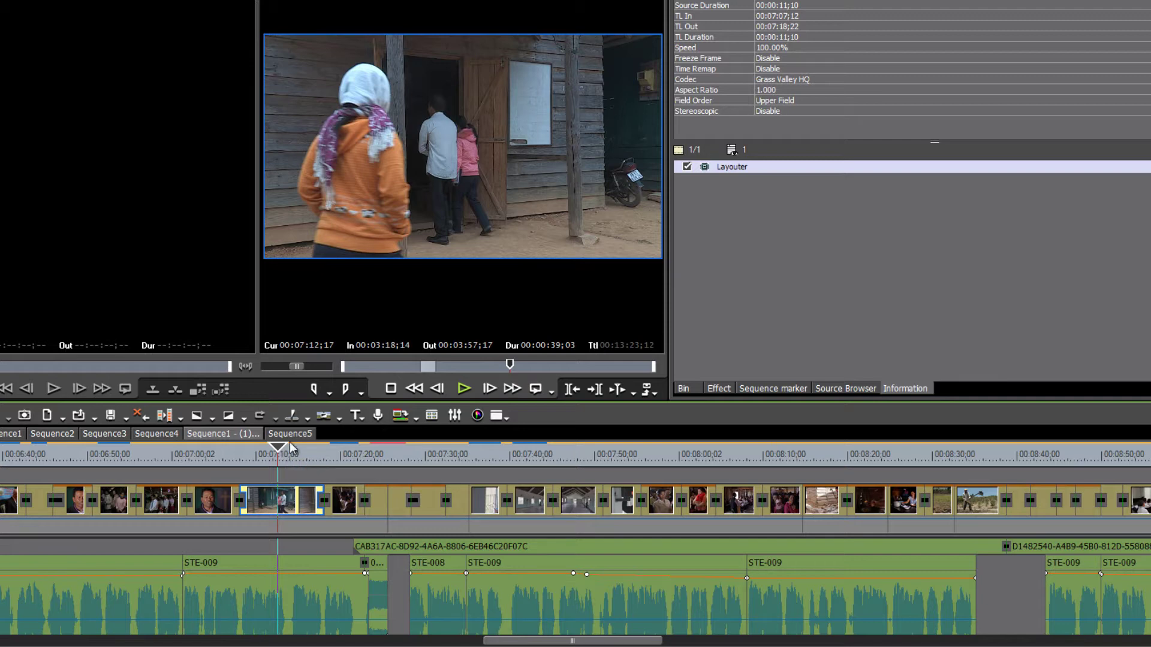
mouse_move(282, 453)
left_mouse_down()
mouse_move(207, 455)
mouse_move(279, 457)
left_mouse_up()
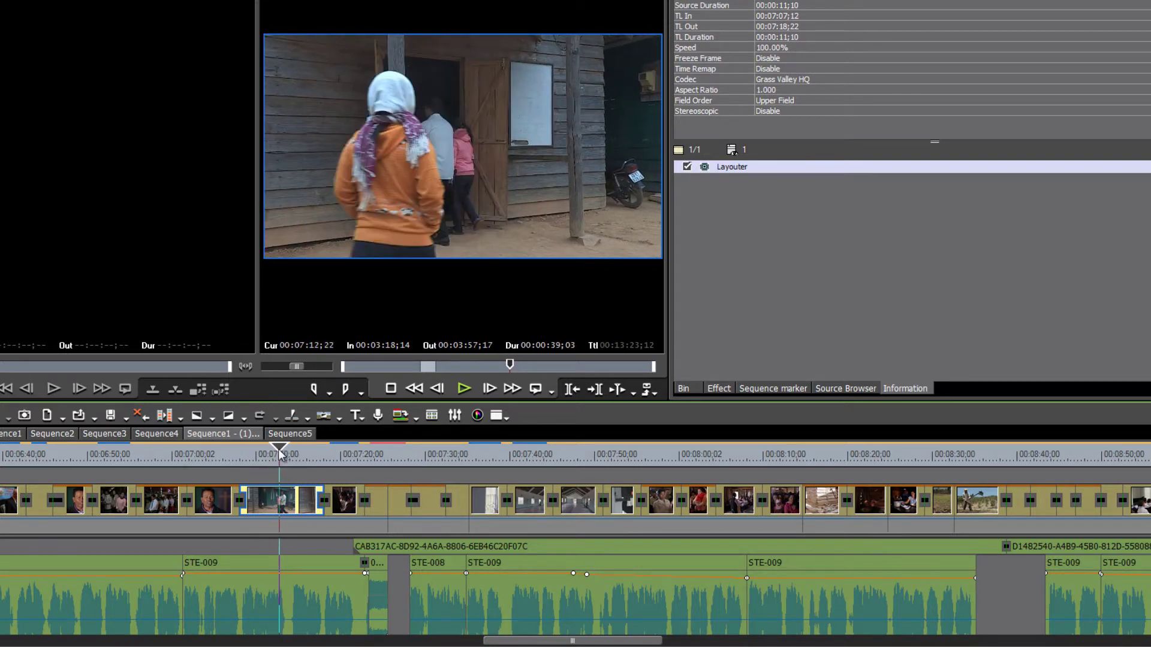
Apply the Color Correction YUV Curve filter to the house clip and open its curve settings.
left_click(719, 388)
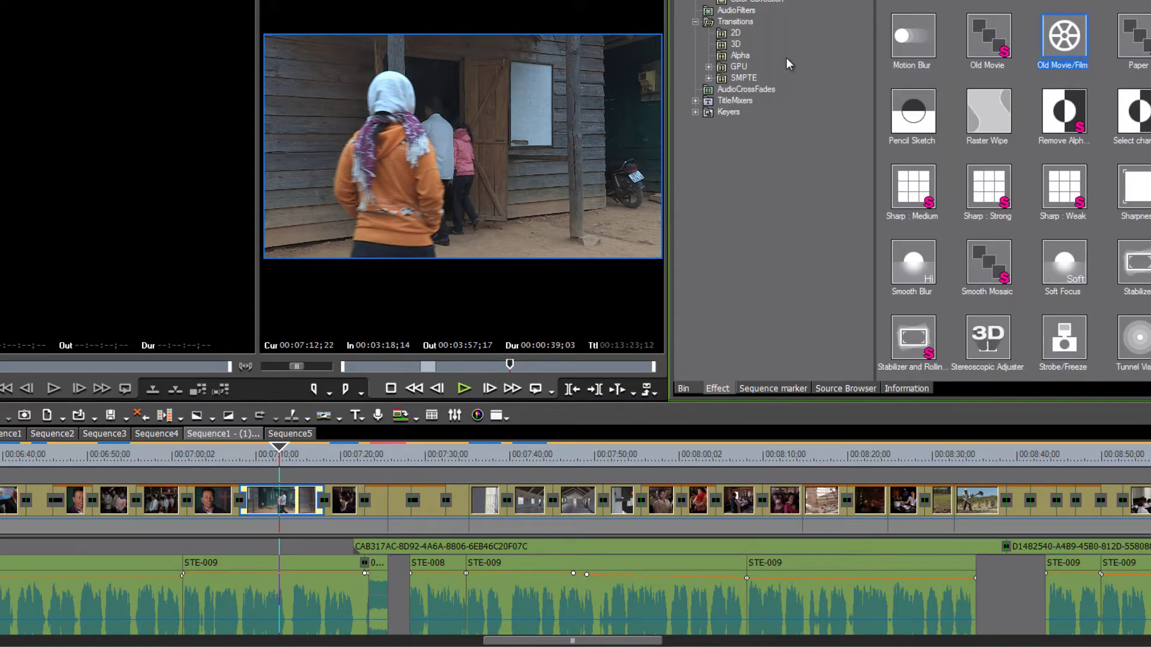
scroll(971, 269, "down", 1)
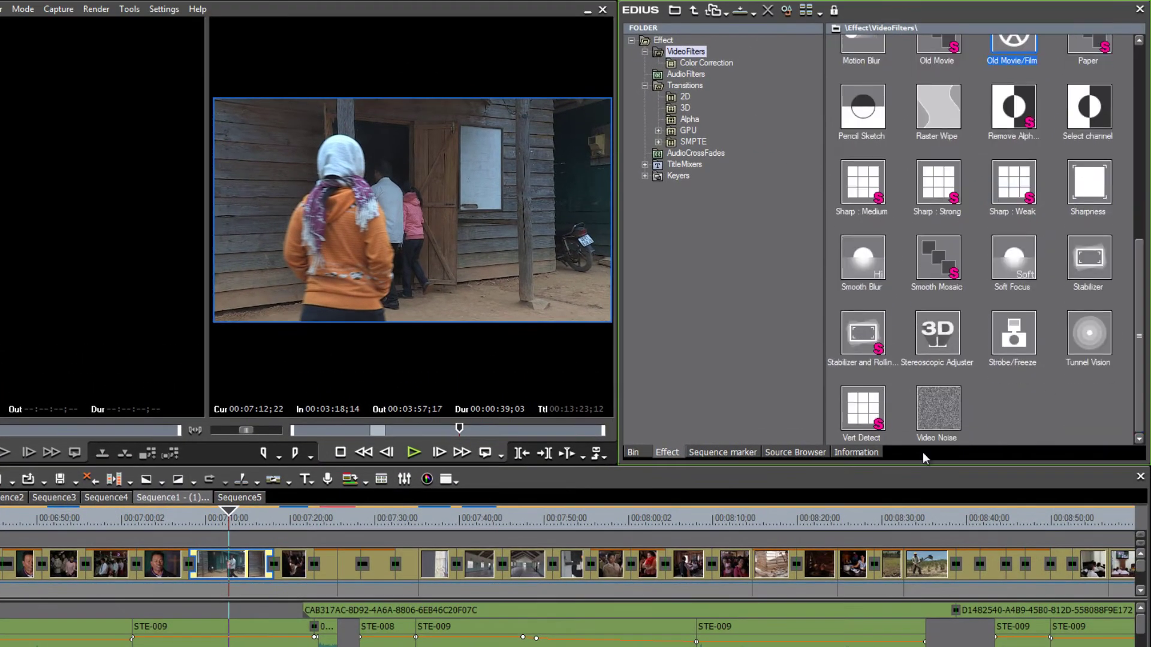
left_click(702, 63)
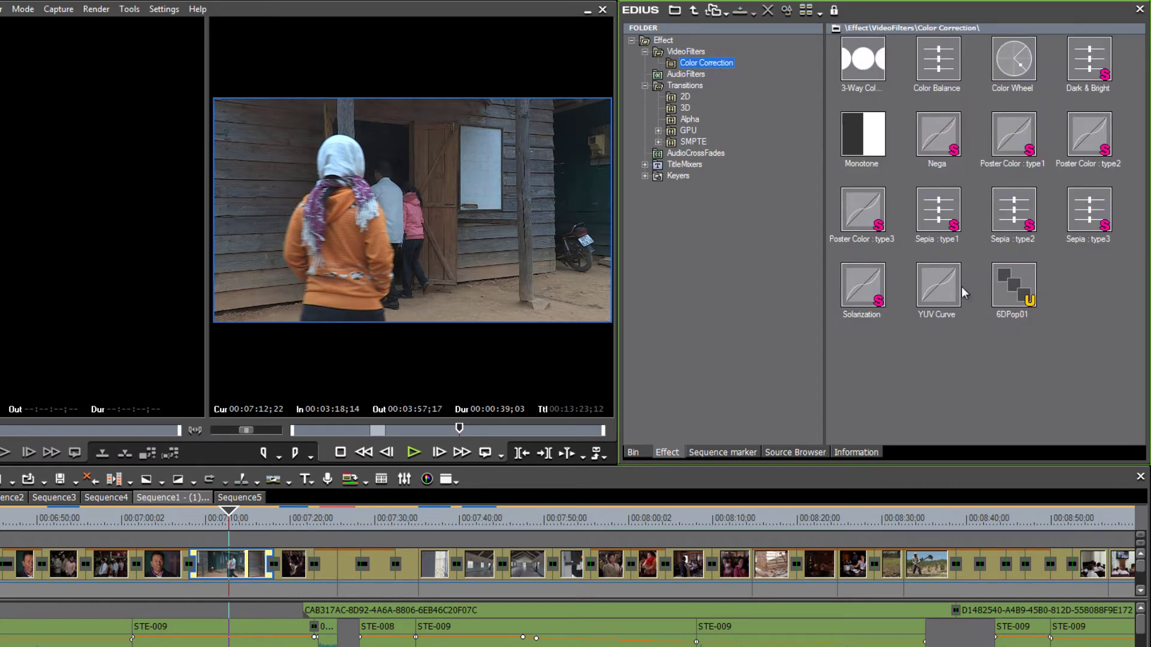
left_click_drag(937, 283, 231, 562)
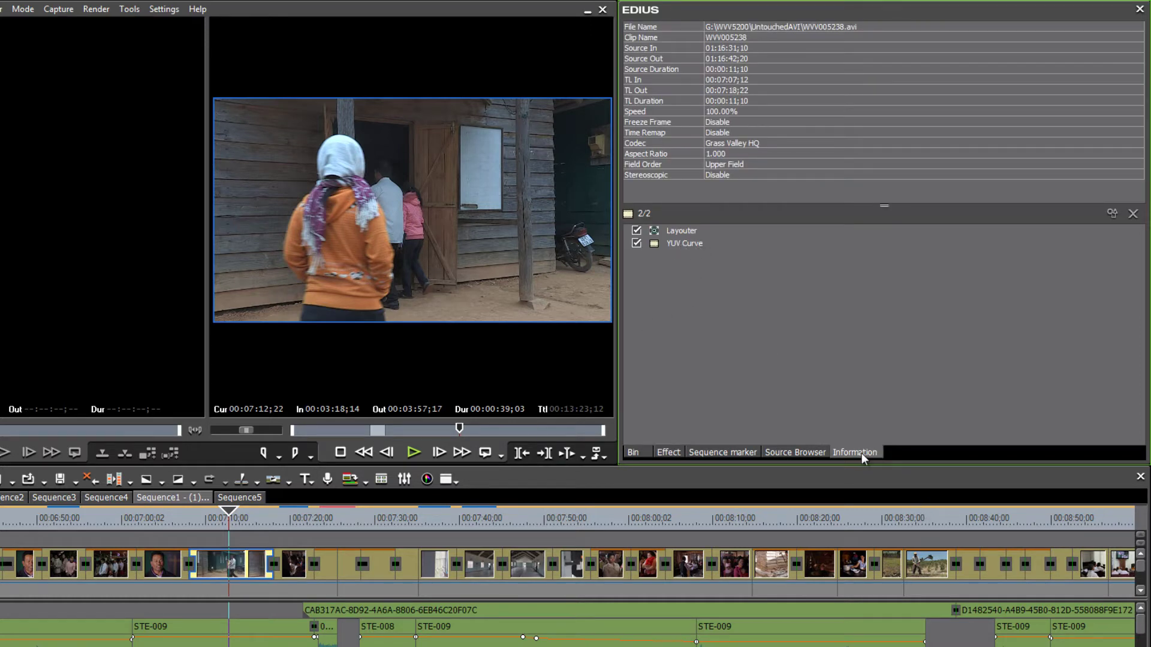
double_click(687, 243)
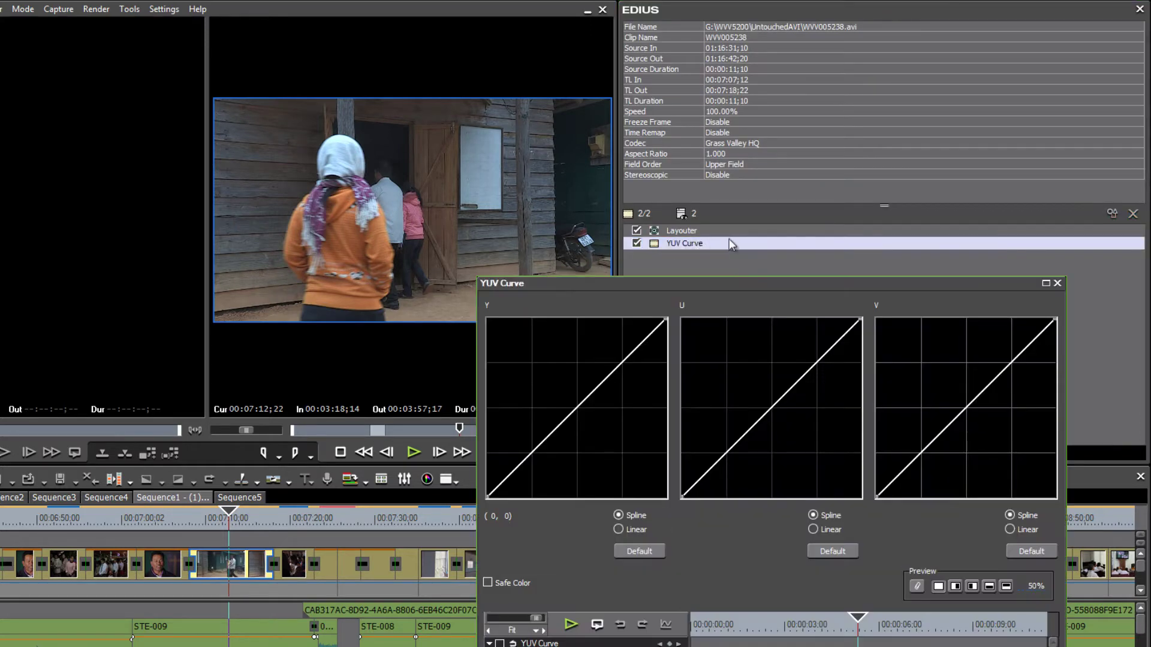
Add points at the Y curve's lower and upper ends, deepening shadows and raising highlights.
left_click(502, 481)
left_click_drag(502, 482, 504, 486)
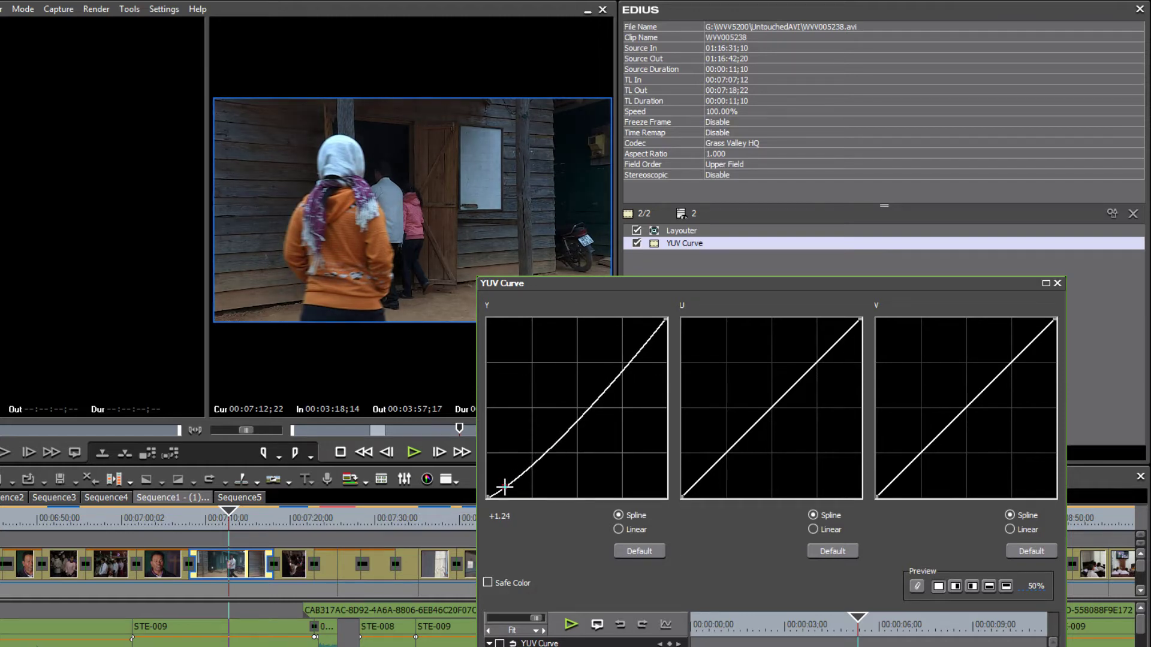
mouse_move(629, 357)
left_mouse_down()
mouse_move(627, 368)
mouse_move(629, 342)
left_mouse_up()
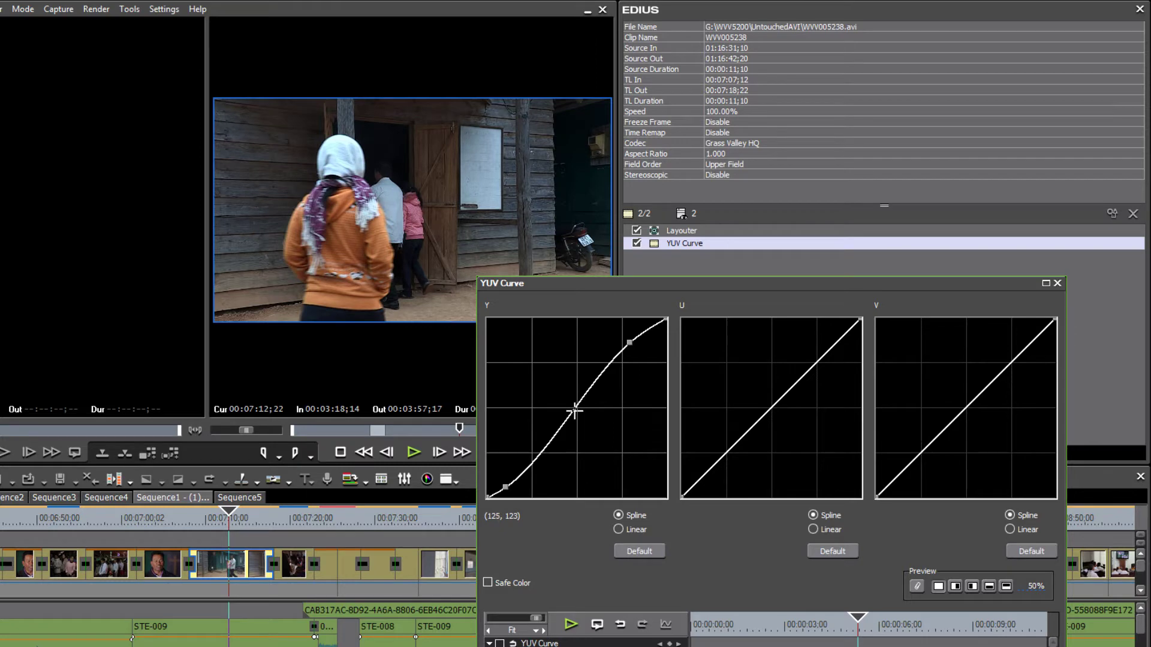
left_click(629, 342)
left_click(505, 487)
left_click_drag(629, 336, 640, 335)
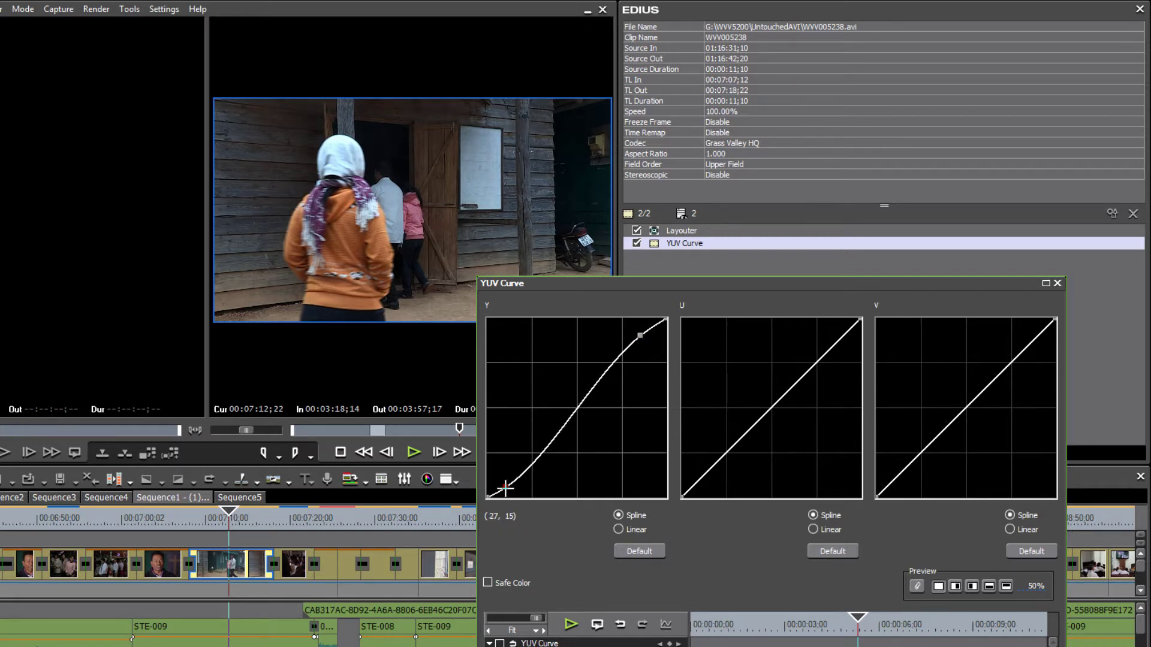
left_click_drag(510, 488, 513, 485)
Refine the Y curve points into an S-curve for more contrast and close the YUV Curve dialog.
left_click_drag(580, 404, 576, 403)
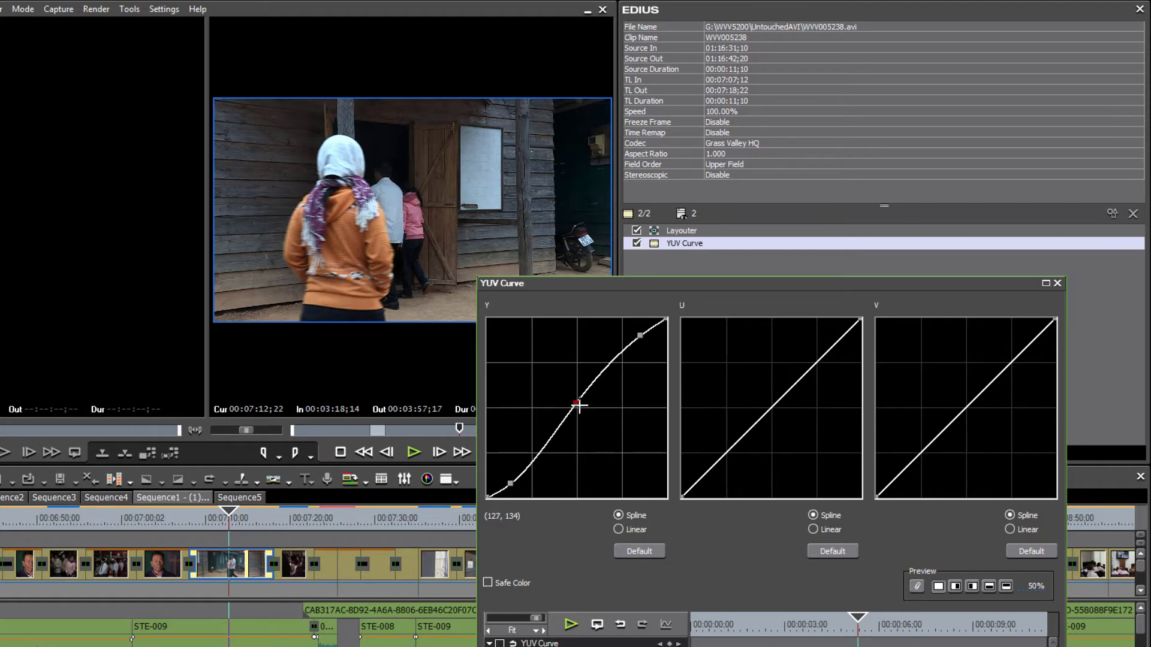
left_click_drag(548, 441, 550, 445)
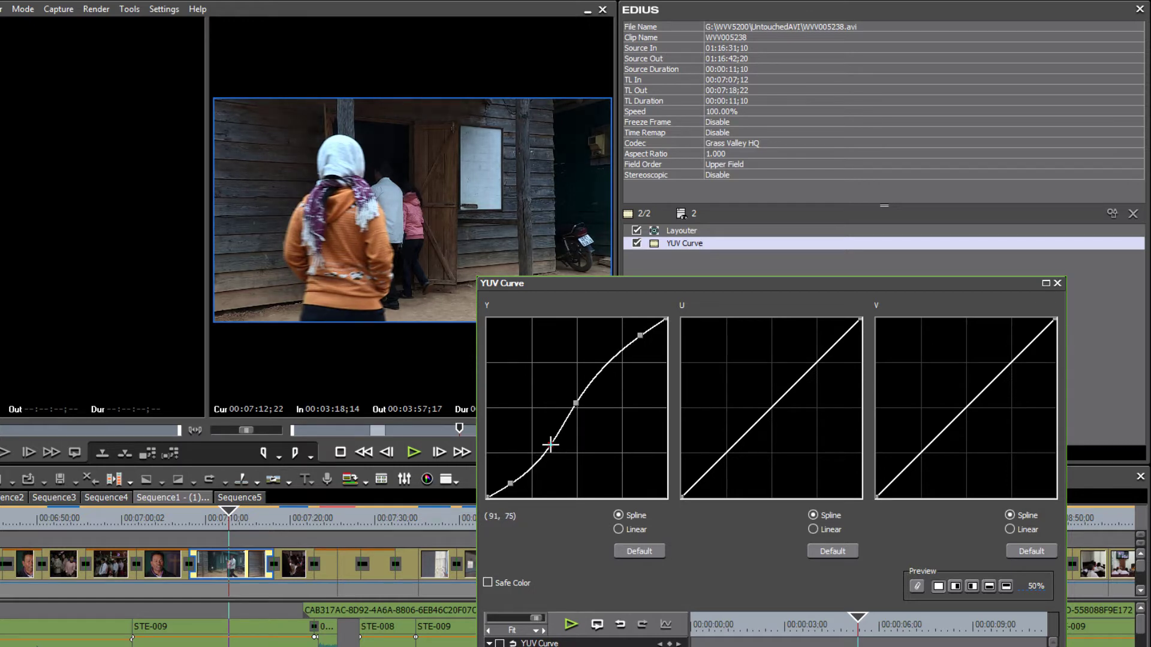
left_click_drag(608, 361, 609, 360)
left_click_drag(709, 286, 662, 271)
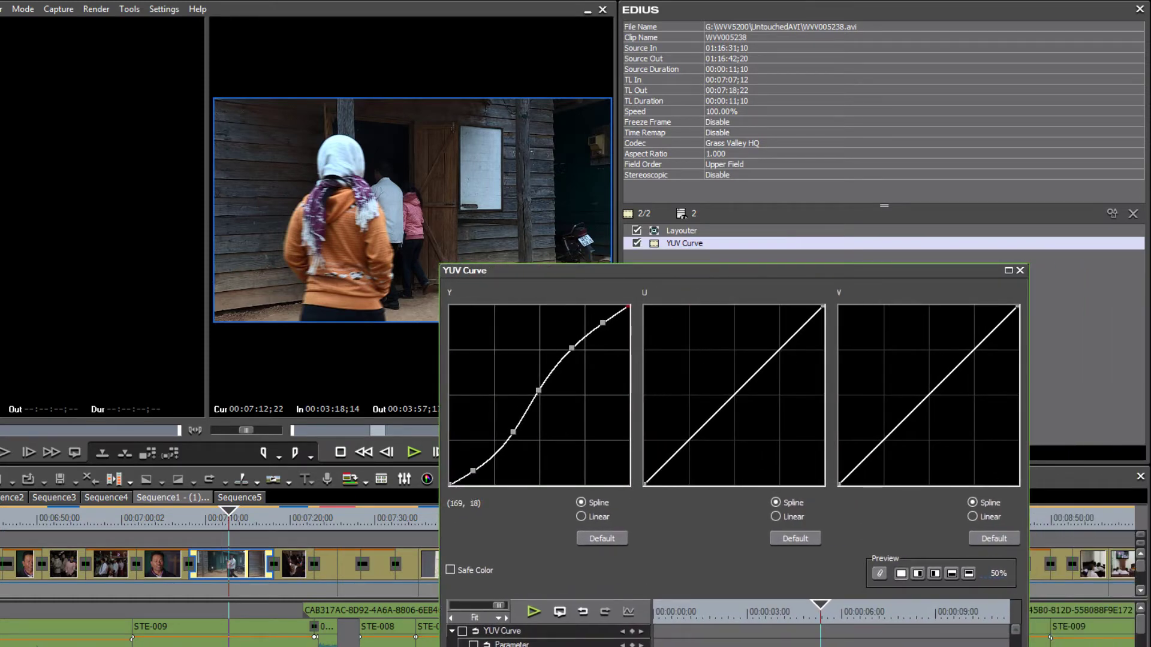
left_click_drag(511, 431, 508, 431)
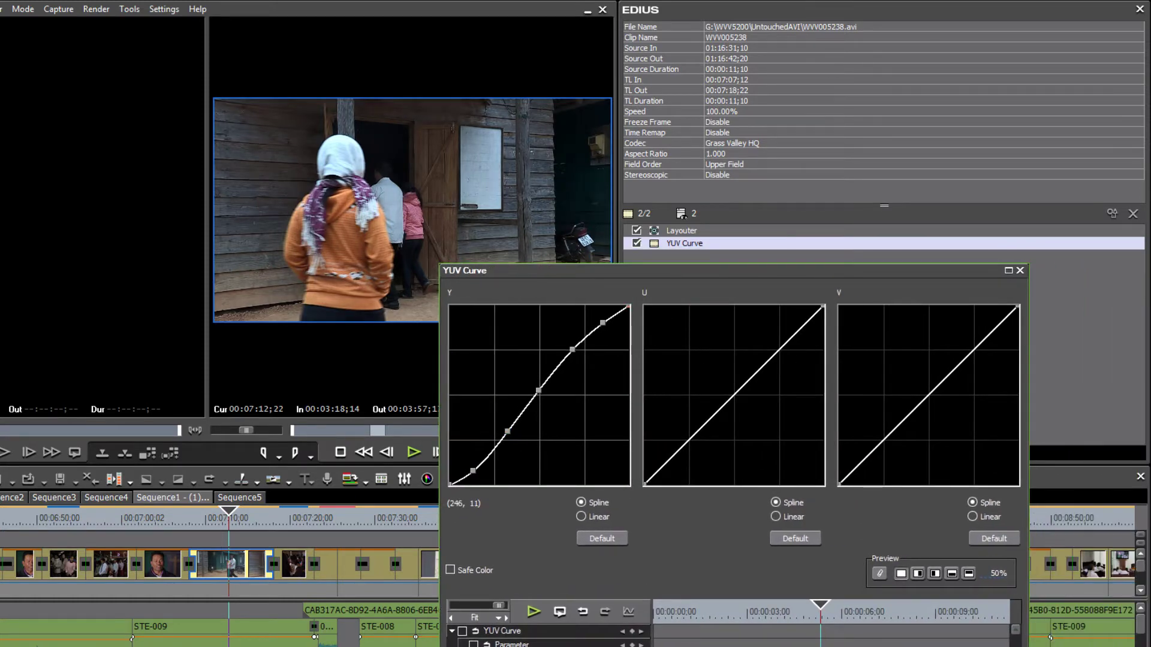
key("Return")
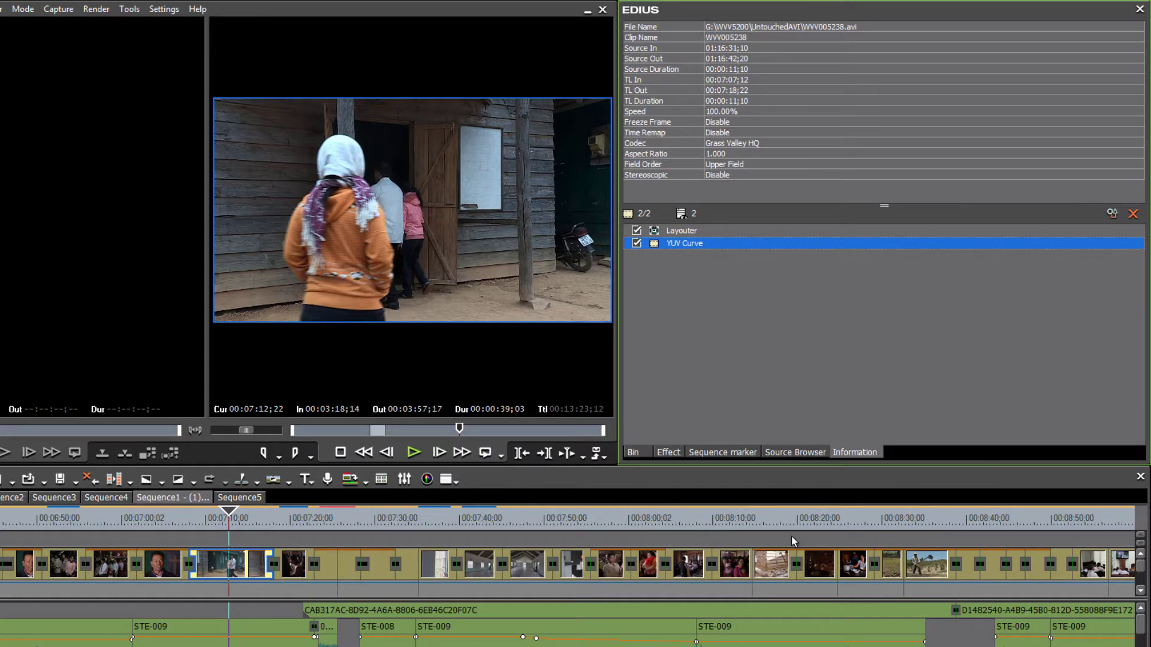
Add the Soft Focus video filter to the house clip and open its settings.
left_click(667, 452)
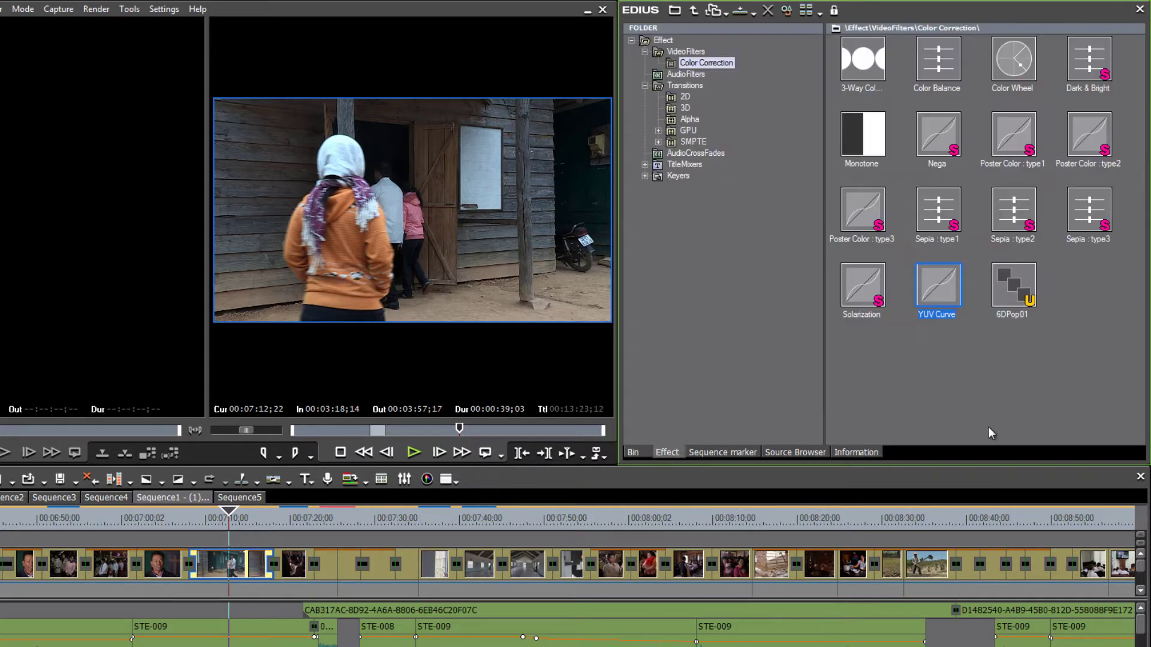
left_click(687, 52)
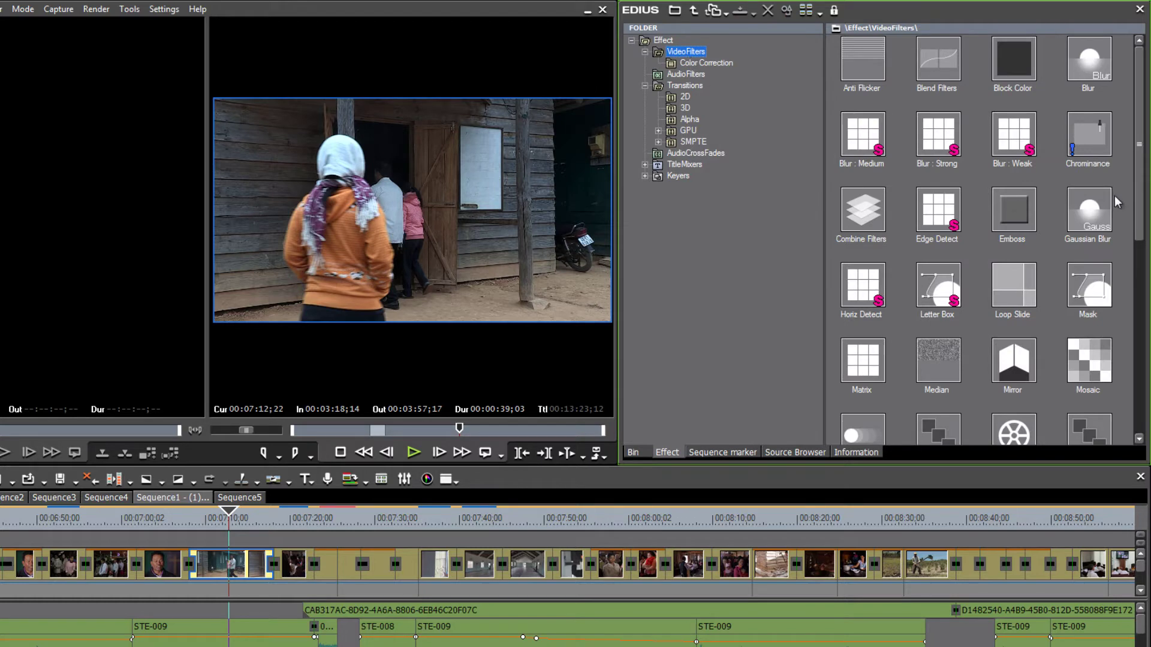
left_click_drag(1139, 218, 1127, 341)
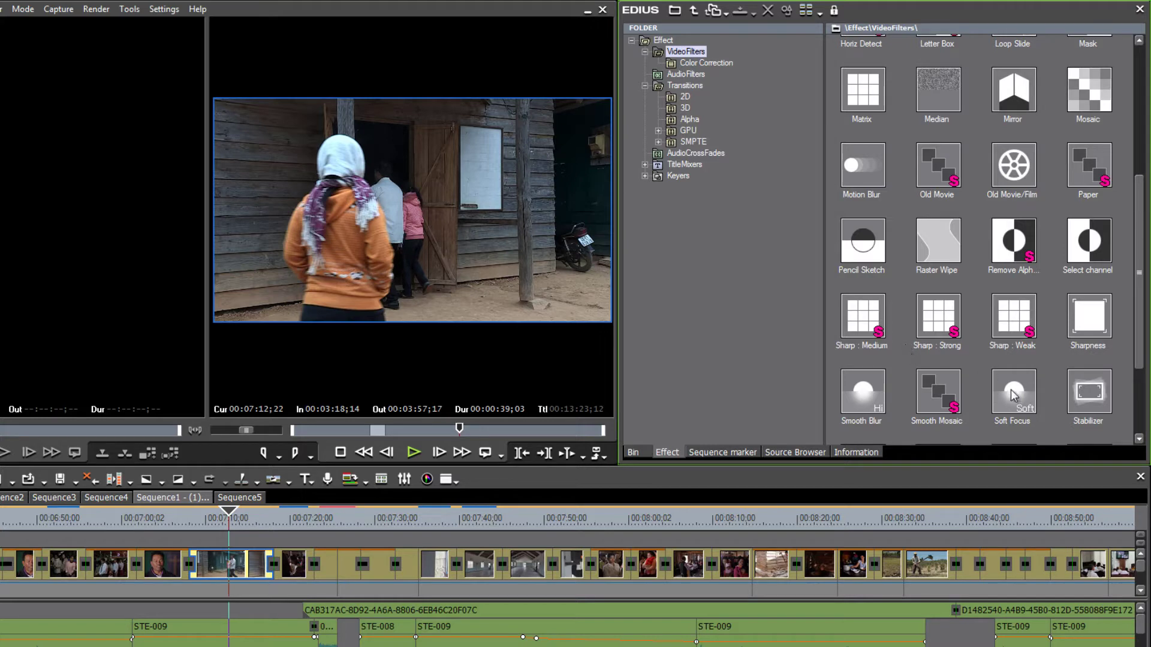
mouse_move(1014, 389)
left_click_drag(1013, 388, 236, 561)
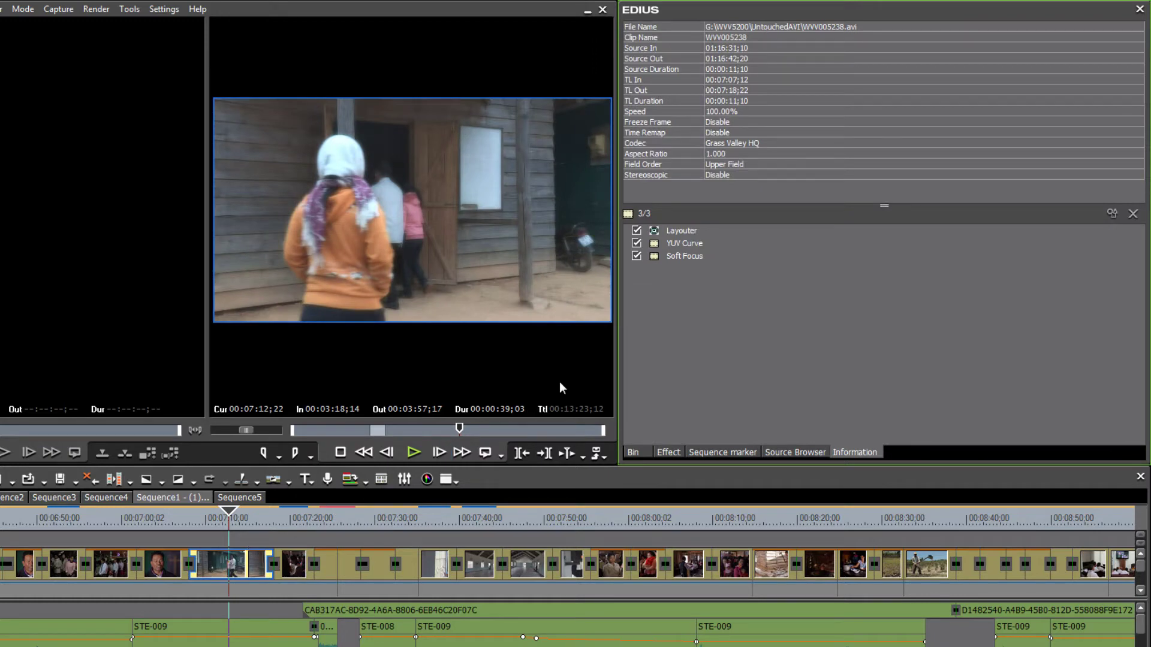
mouse_move(682, 257)
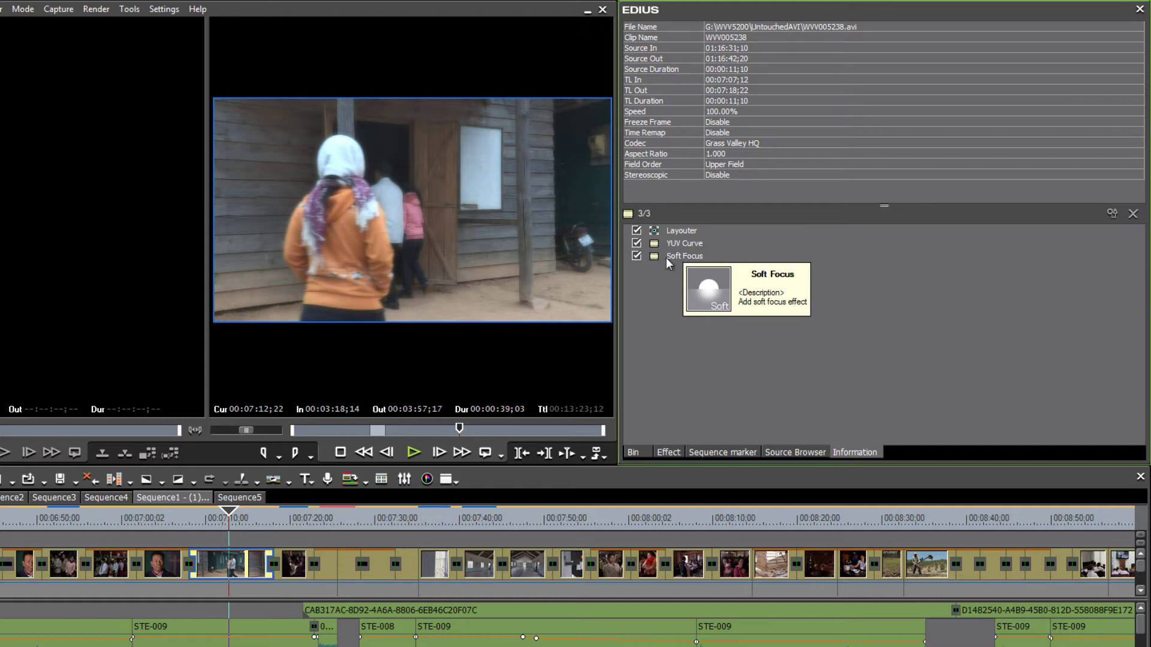
double_click(672, 257)
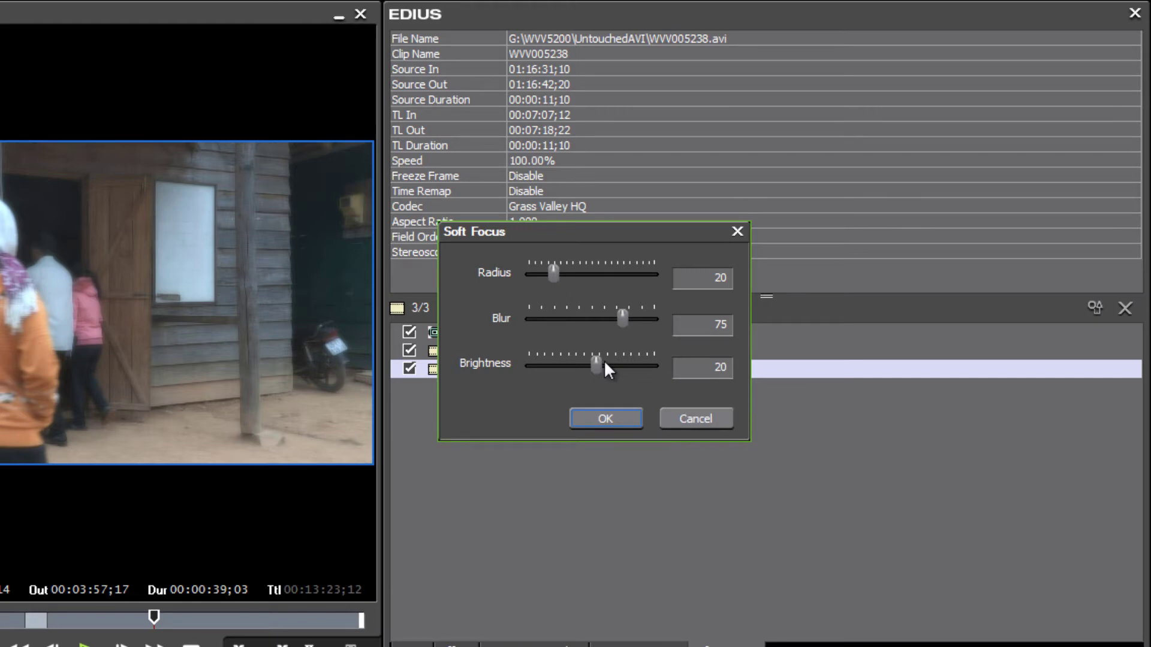
Lower Soft Focus Brightness and Blur, increase its Radius, and close the settings.
left_click_drag(598, 362, 592, 364)
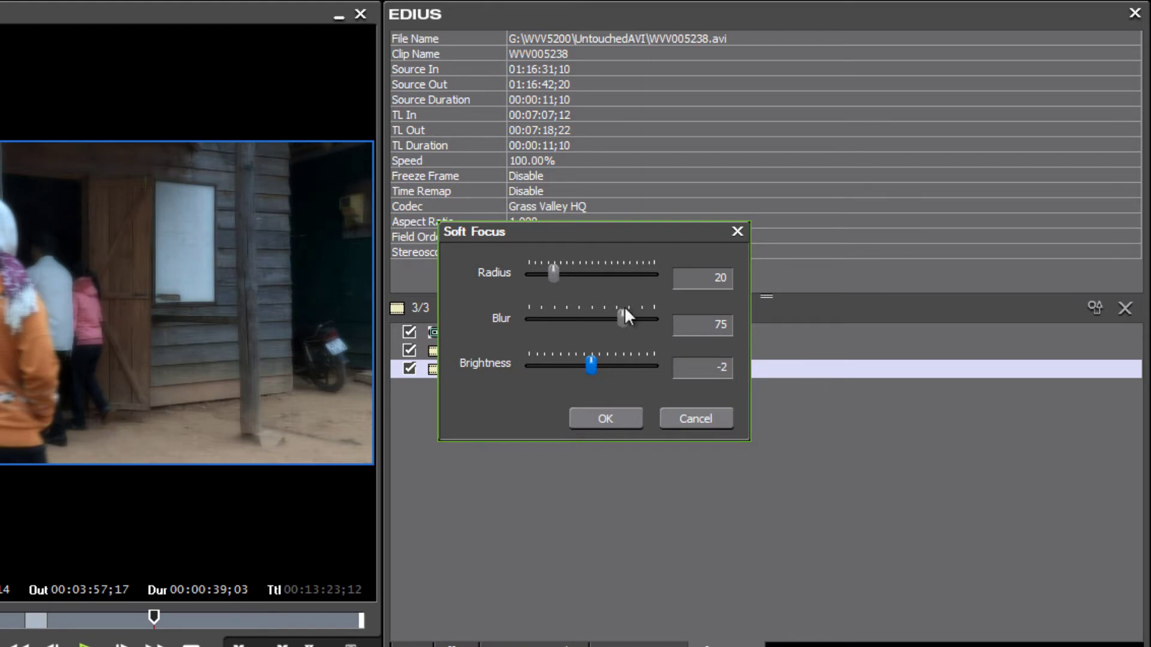
left_click_drag(625, 315, 598, 319)
mouse_move(554, 271)
left_mouse_down()
mouse_move(653, 276)
mouse_move(566, 288)
mouse_move(560, 271)
left_mouse_up()
key("Return")
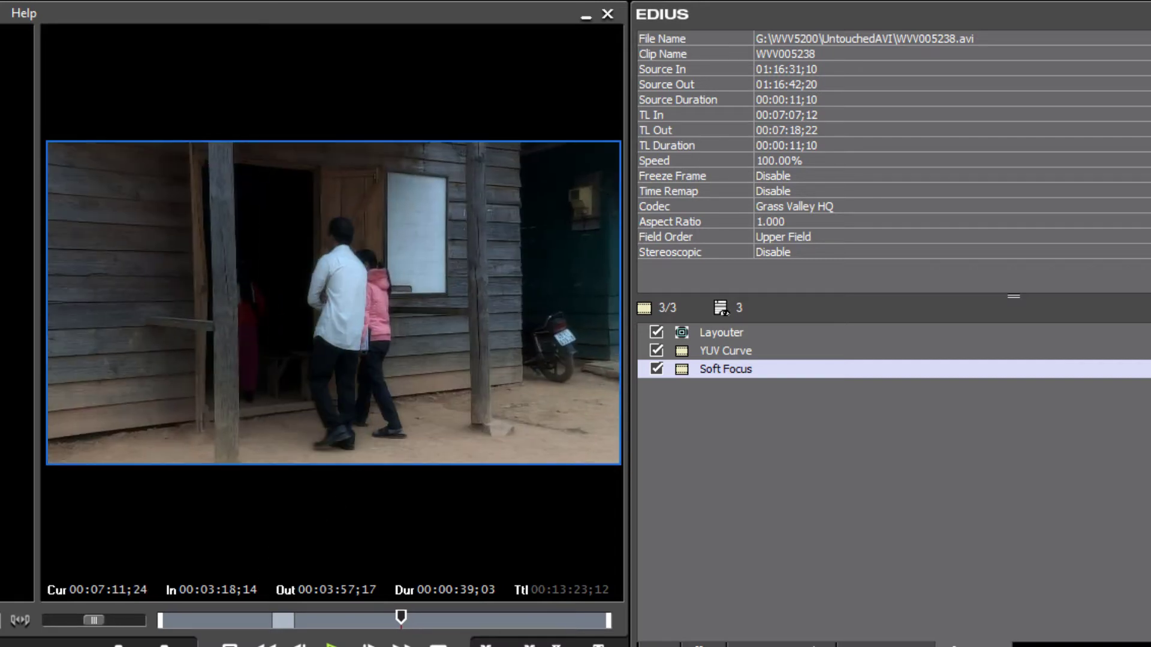
Play the timeline backwards and forwards to review the house clip.
key("j")
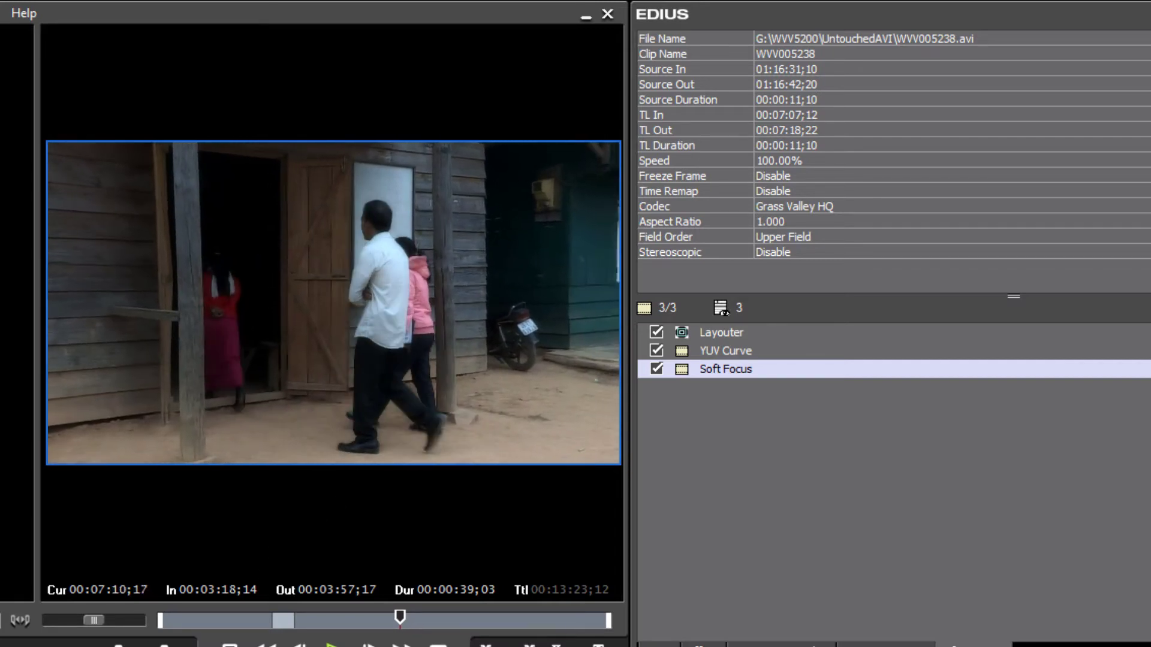
key("l")
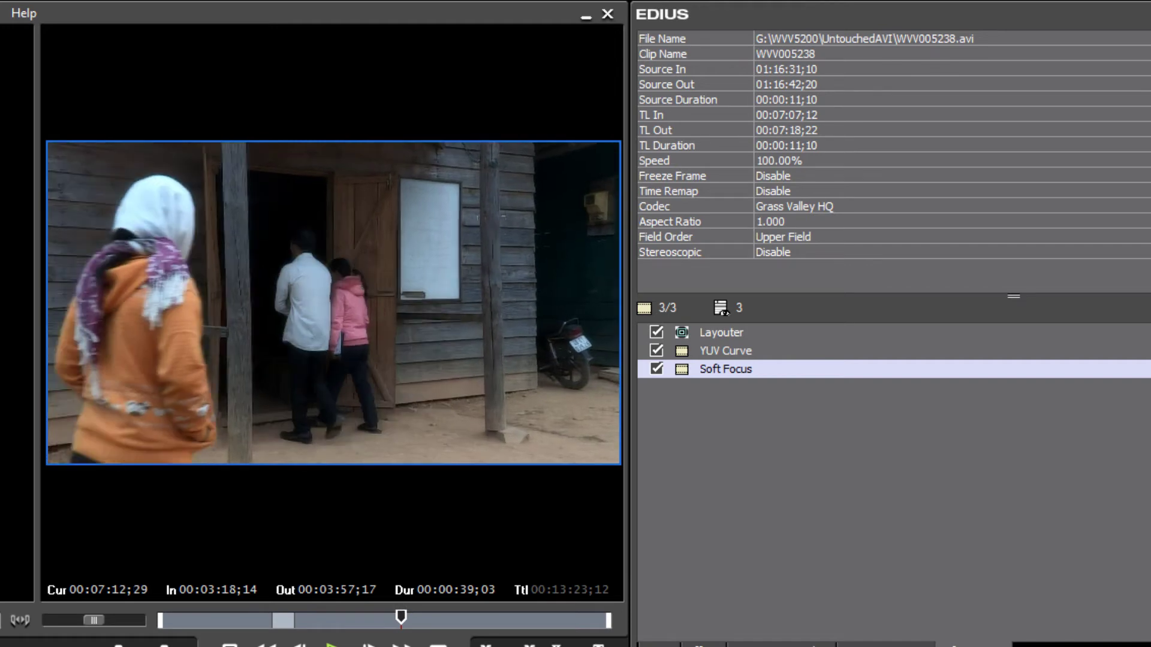
key("k")
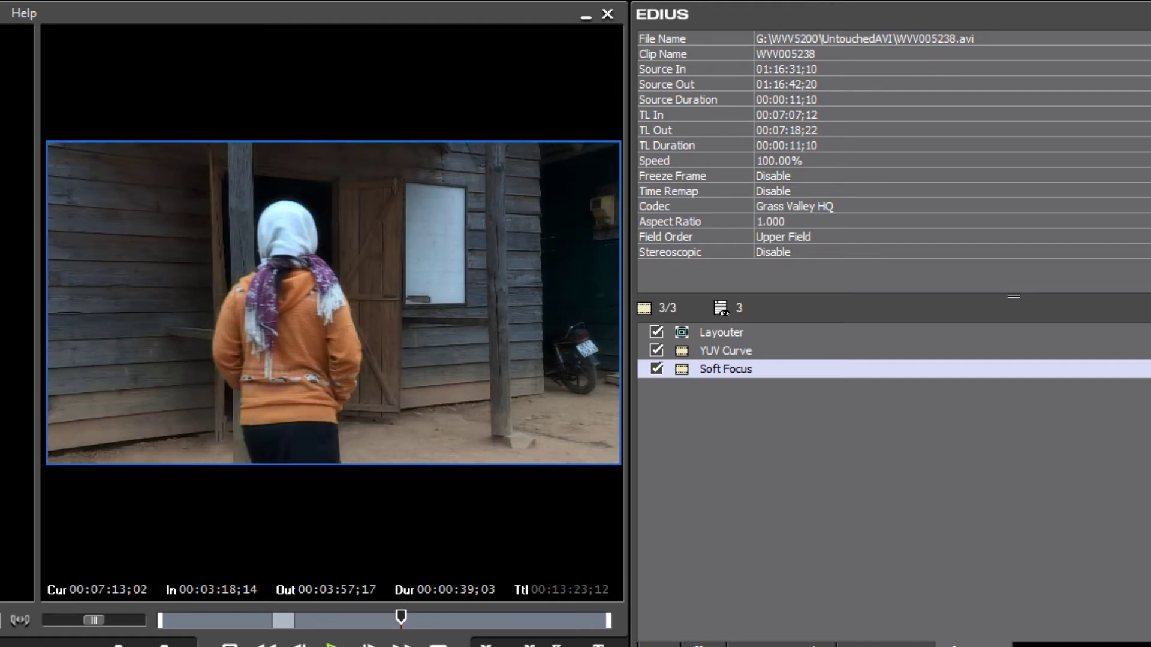
Apply the Mask video filter to the house clip.
key("h")
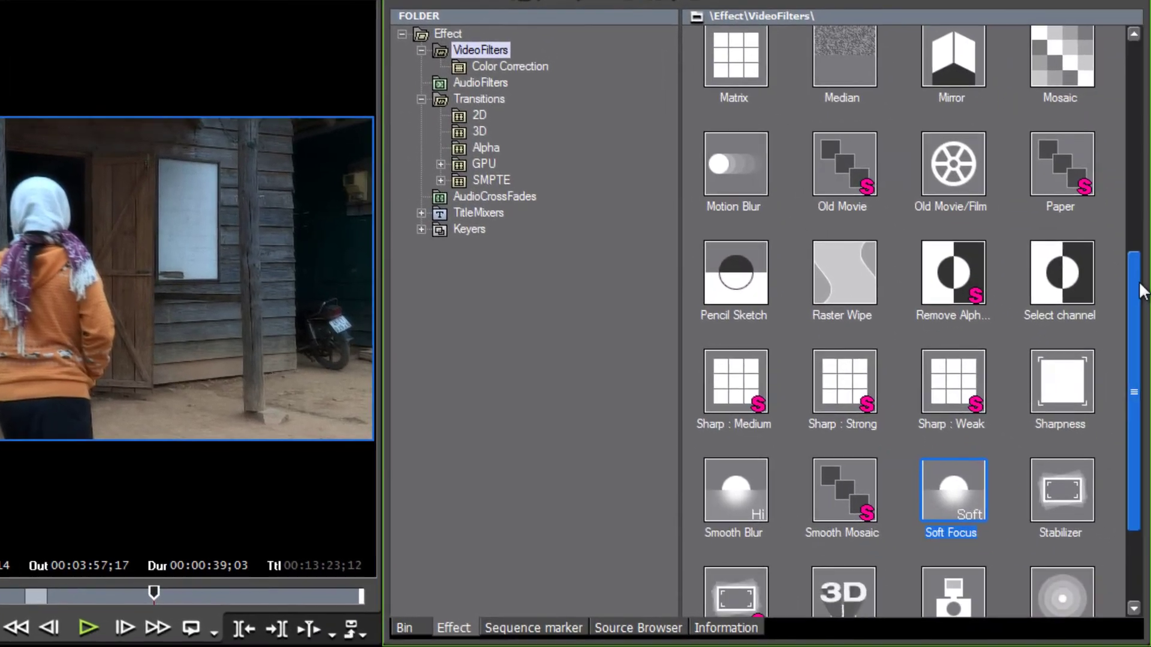
scroll(1019, 270, "up", 3)
left_click(1052, 210)
left_click_drag(1051, 212, 249, 543)
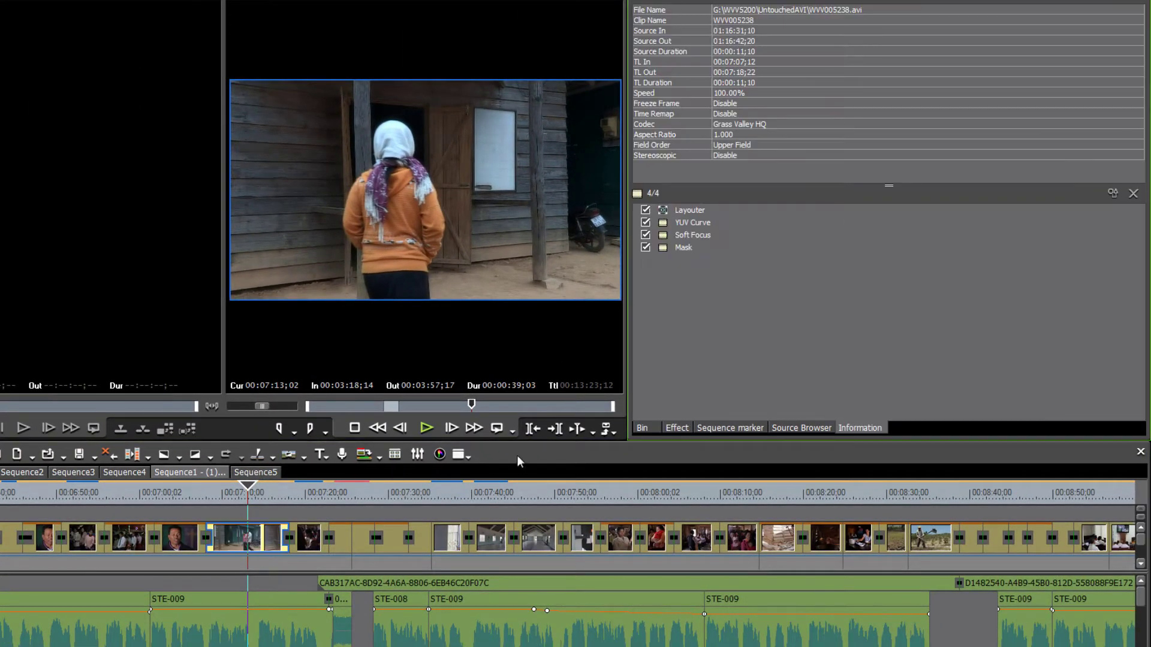
Open the Mask settings and draw a tall rectangle over the frame's left edge.
double_click(685, 247)
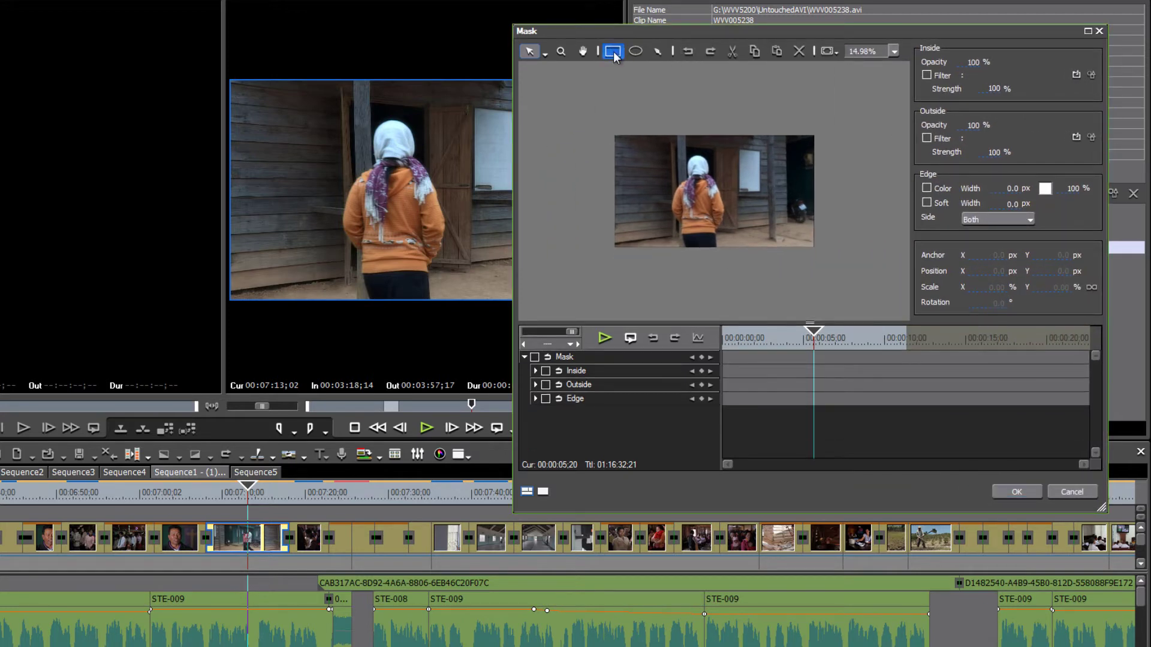
left_click(613, 52)
left_click_drag(585, 90, 649, 293)
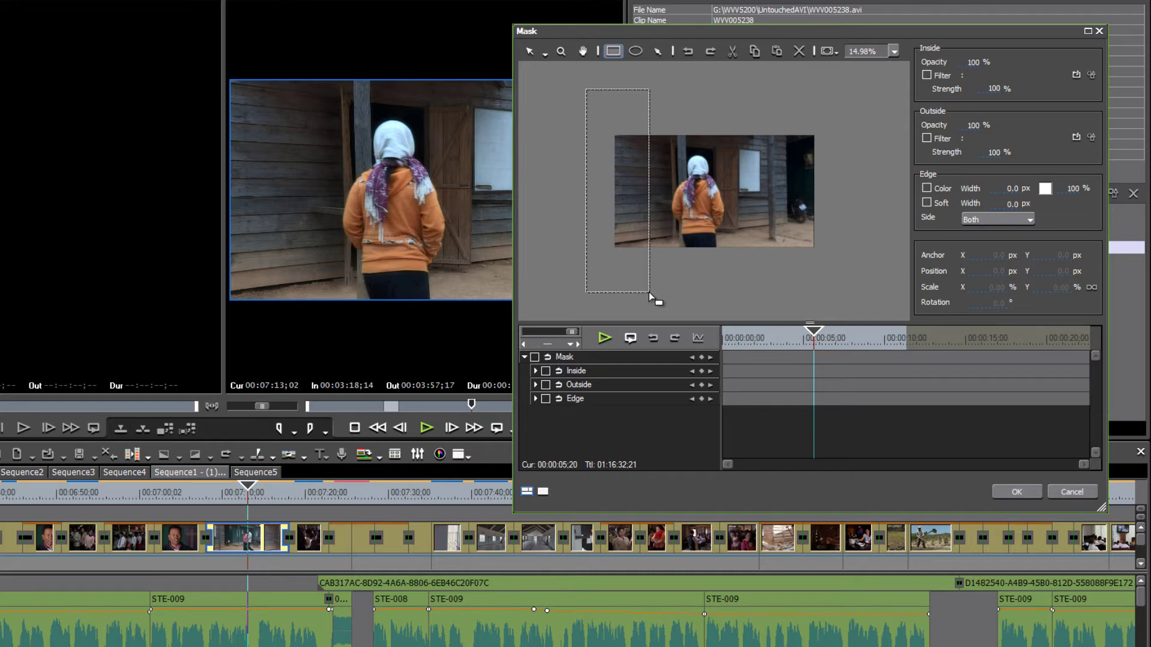
left_click_drag(649, 293, 648, 292)
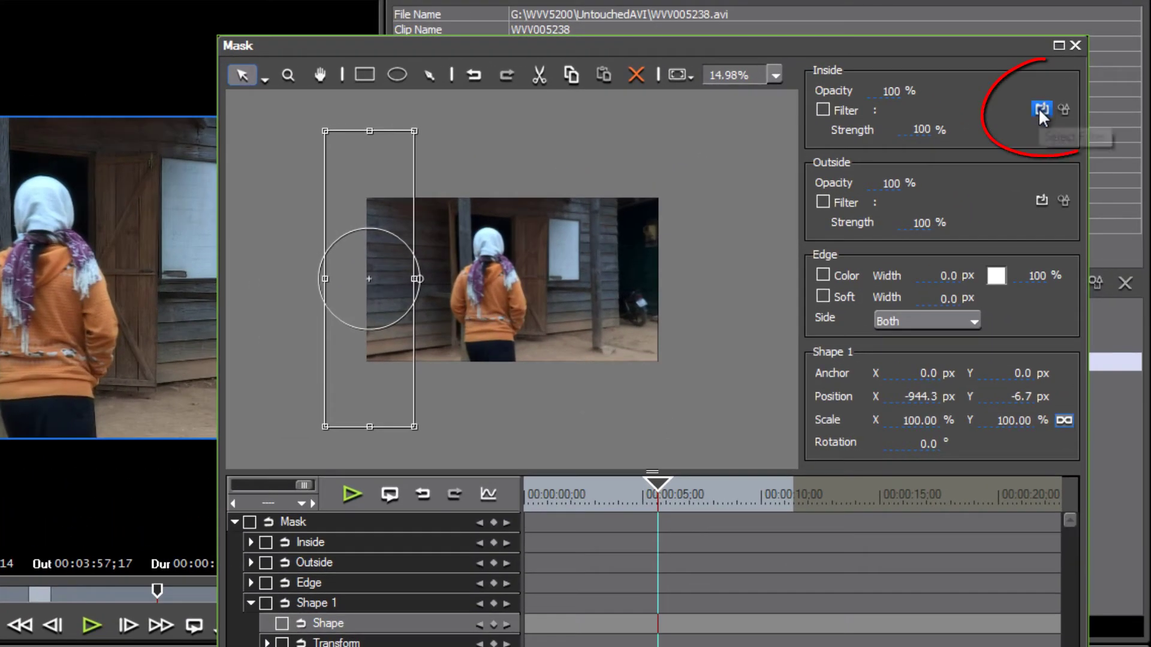
Choose Soft Focus from VideoFilters as the mask's Inside Filter.
left_click(1040, 109)
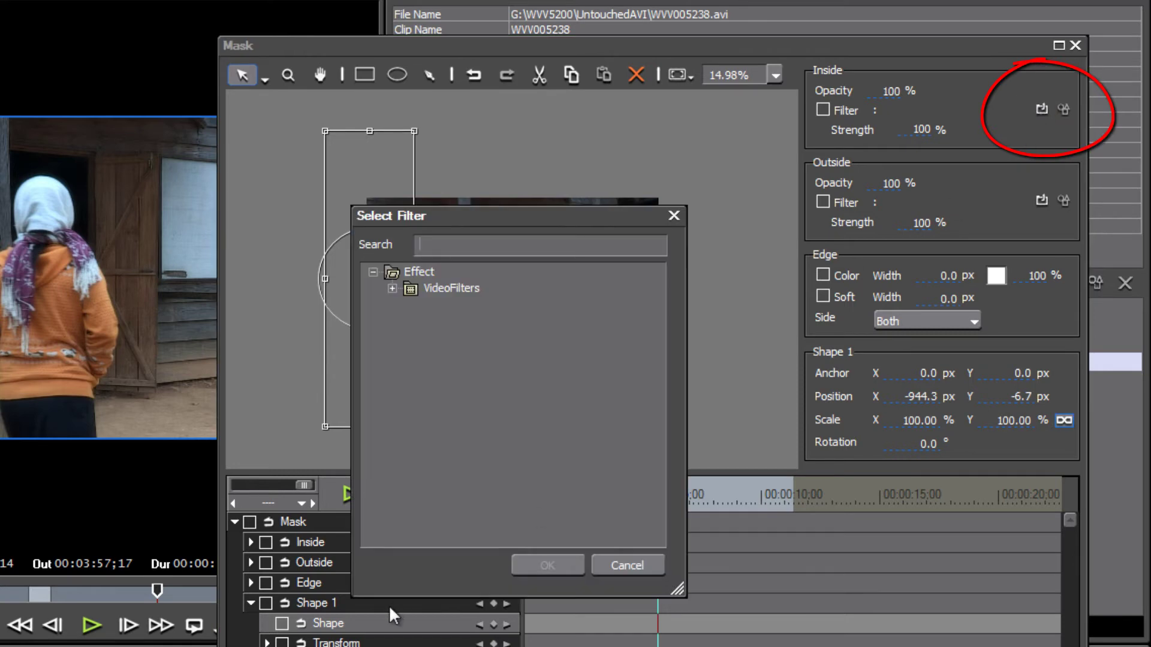
double_click(452, 288)
left_click_drag(656, 307, 645, 437)
left_click(432, 484)
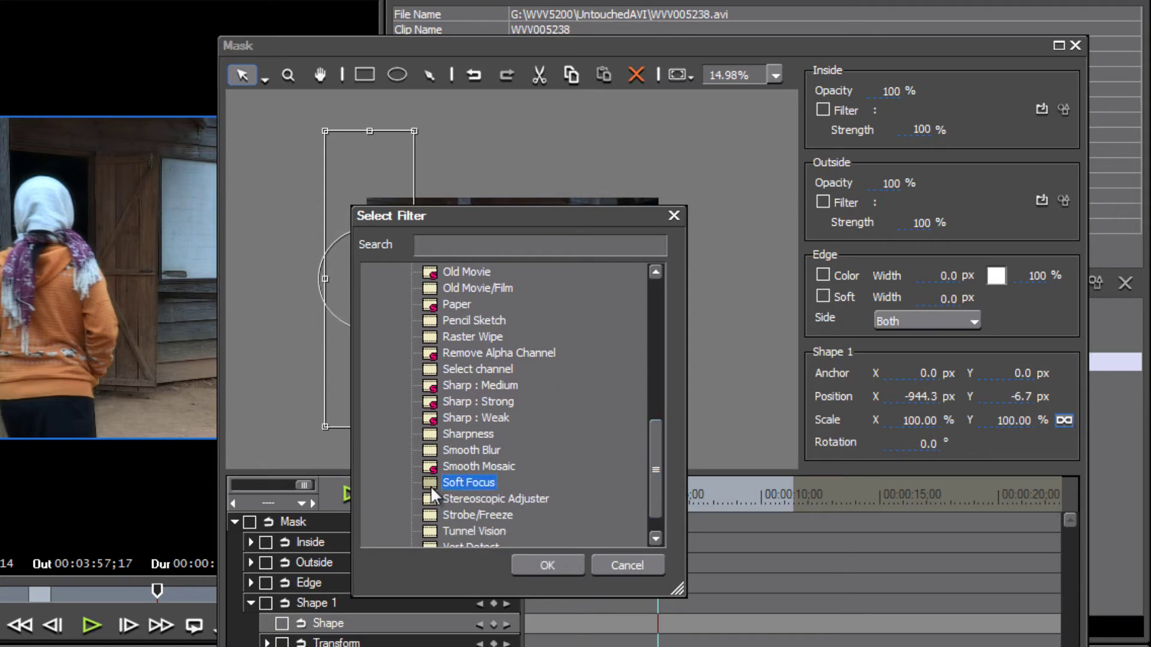
left_click(535, 566)
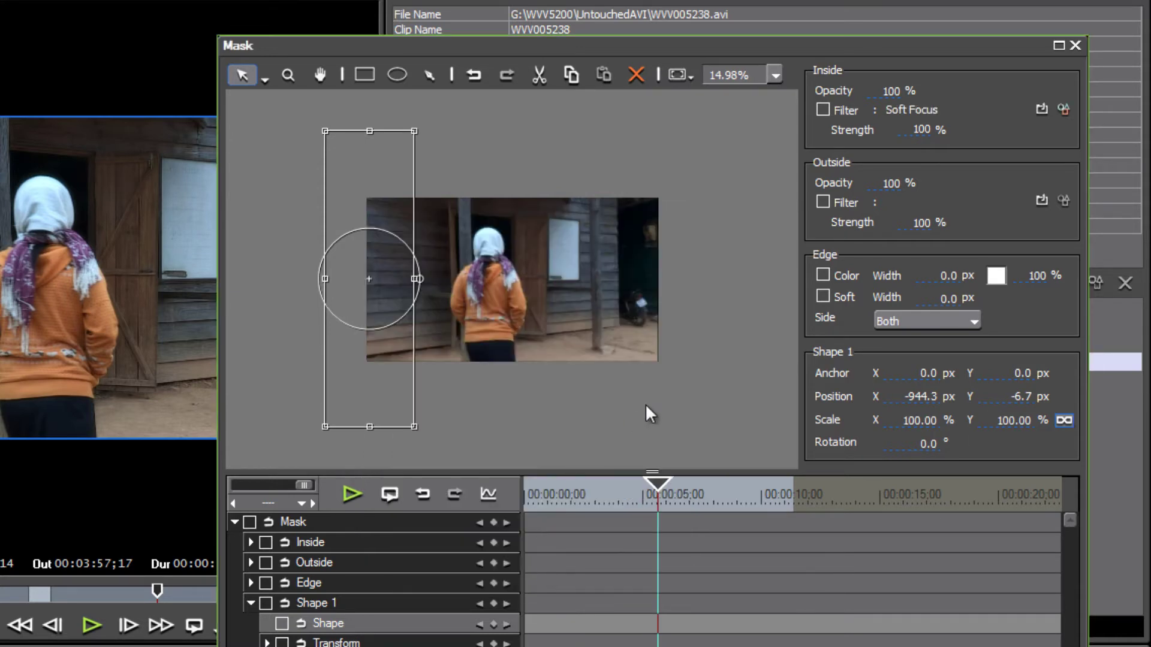
Try lowering the inside Soft Focus Brightness, then cancel the change.
left_click(1063, 108)
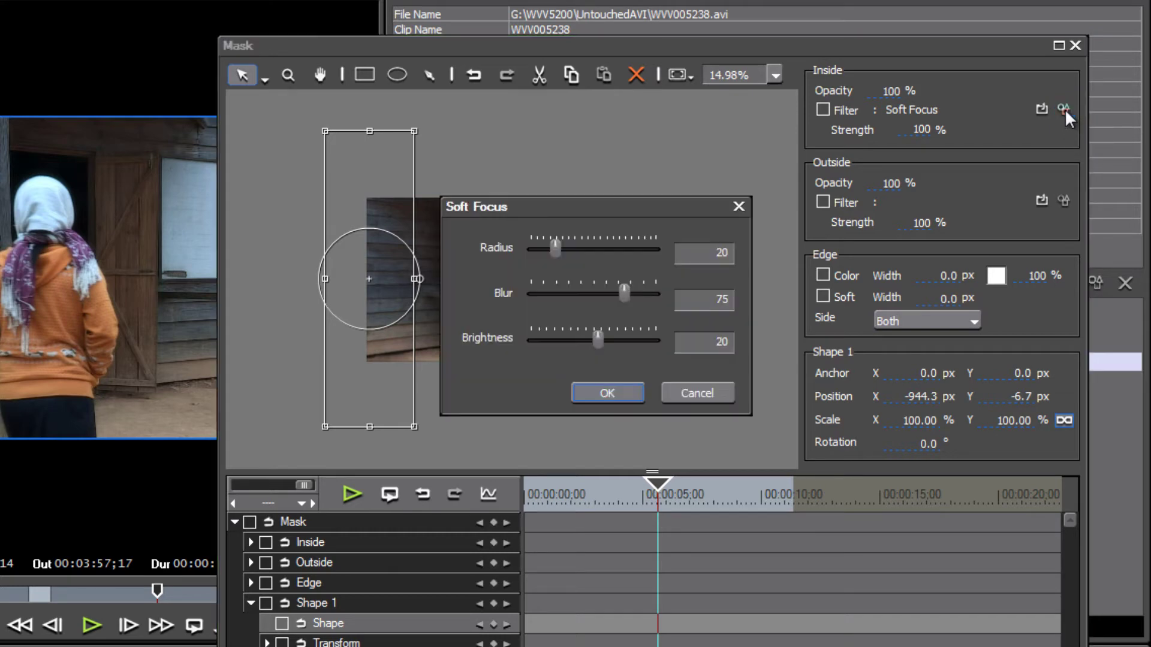
left_click_drag(641, 206, 723, 401)
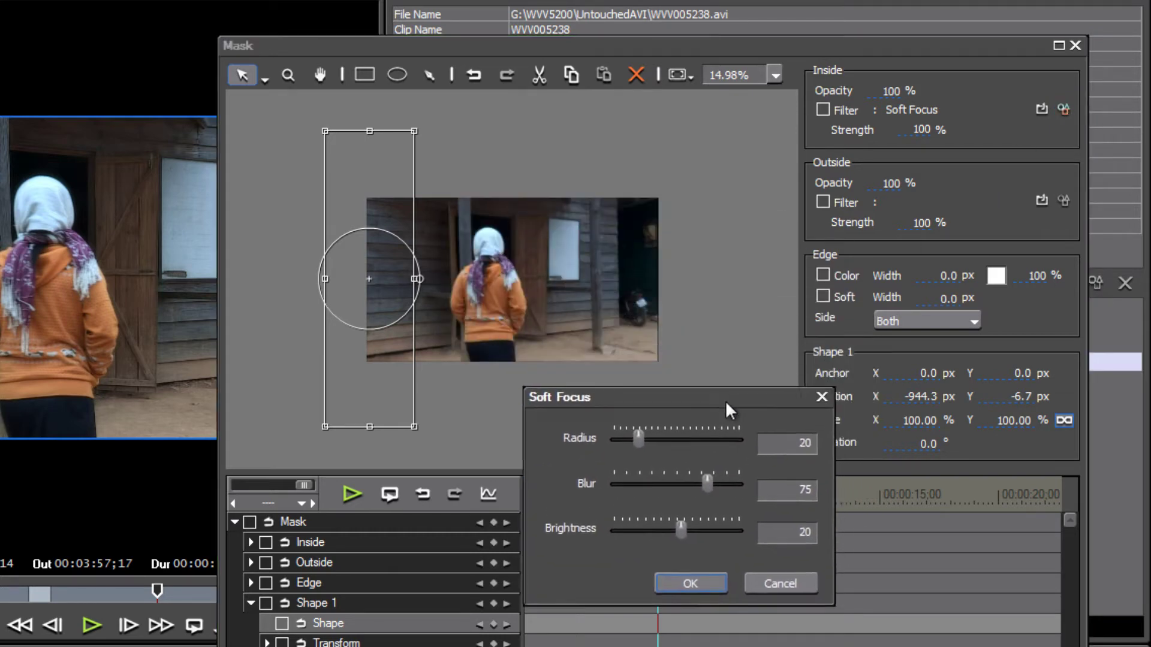
left_click_drag(677, 536, 674, 537)
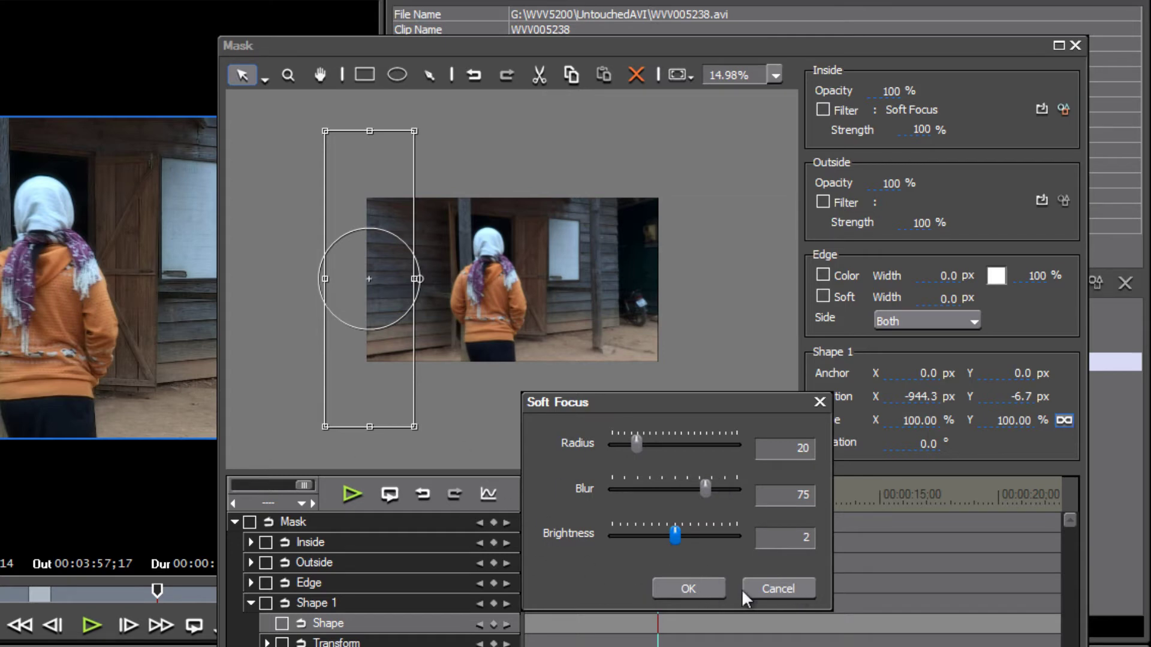
left_click(782, 589)
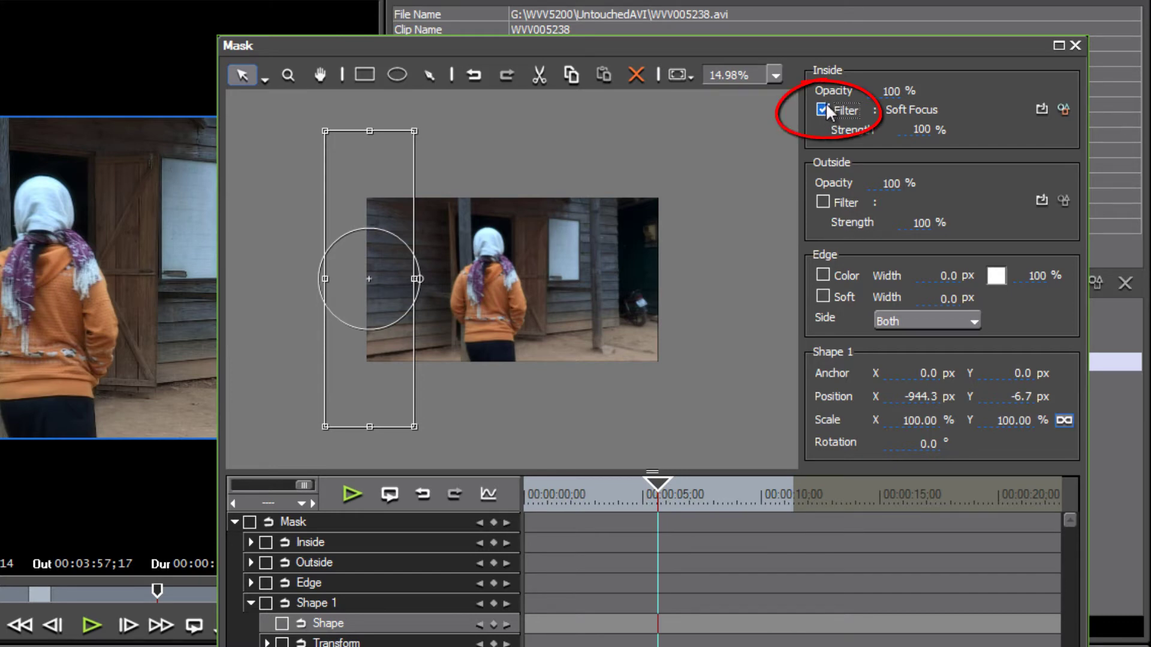
Reopen the inside Soft Focus setup and set Brightness to 0 and Blur to 71.
left_click(1063, 109)
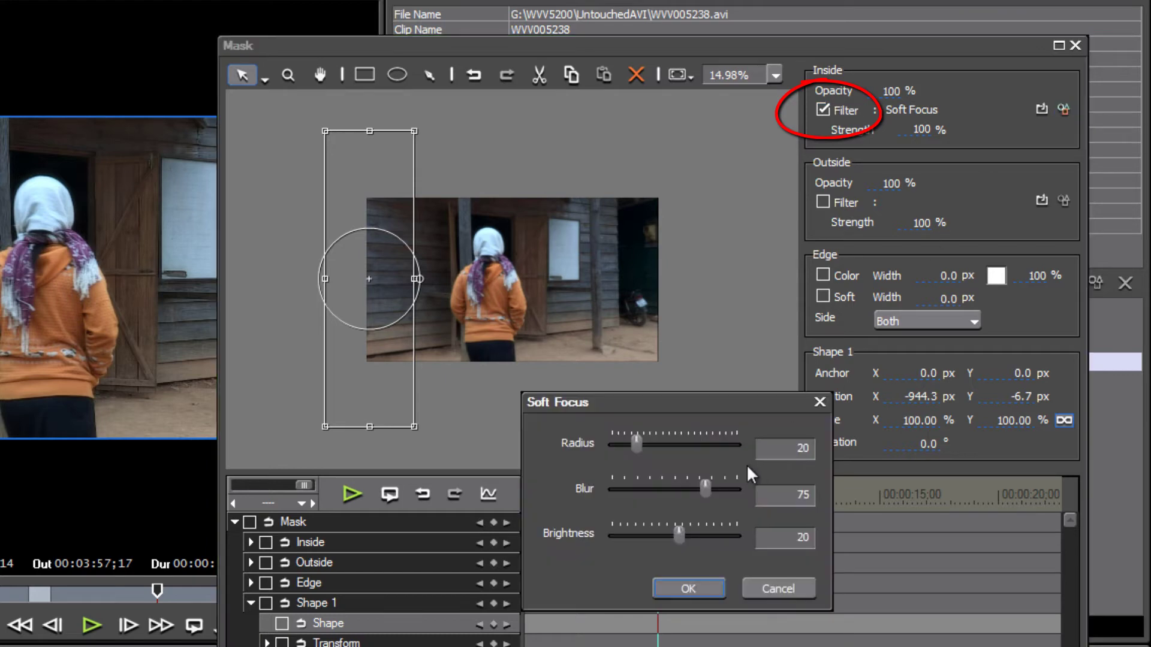
left_click_drag(679, 534, 675, 535)
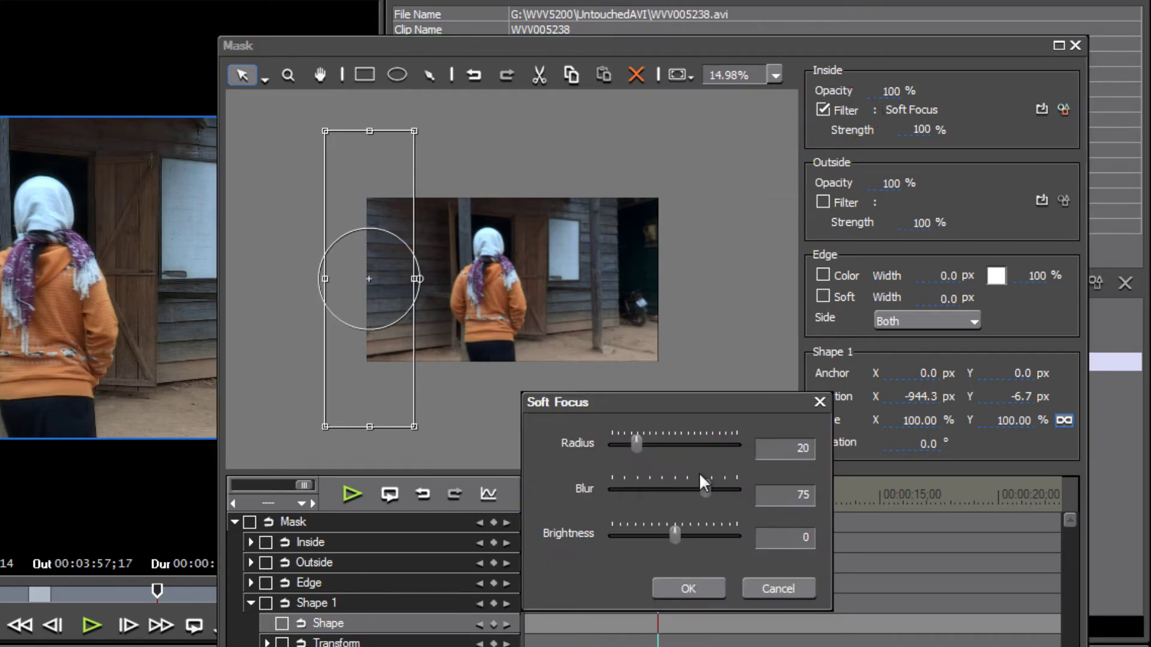
left_click_drag(702, 479, 684, 490)
left_click_drag(756, 414, 769, 411)
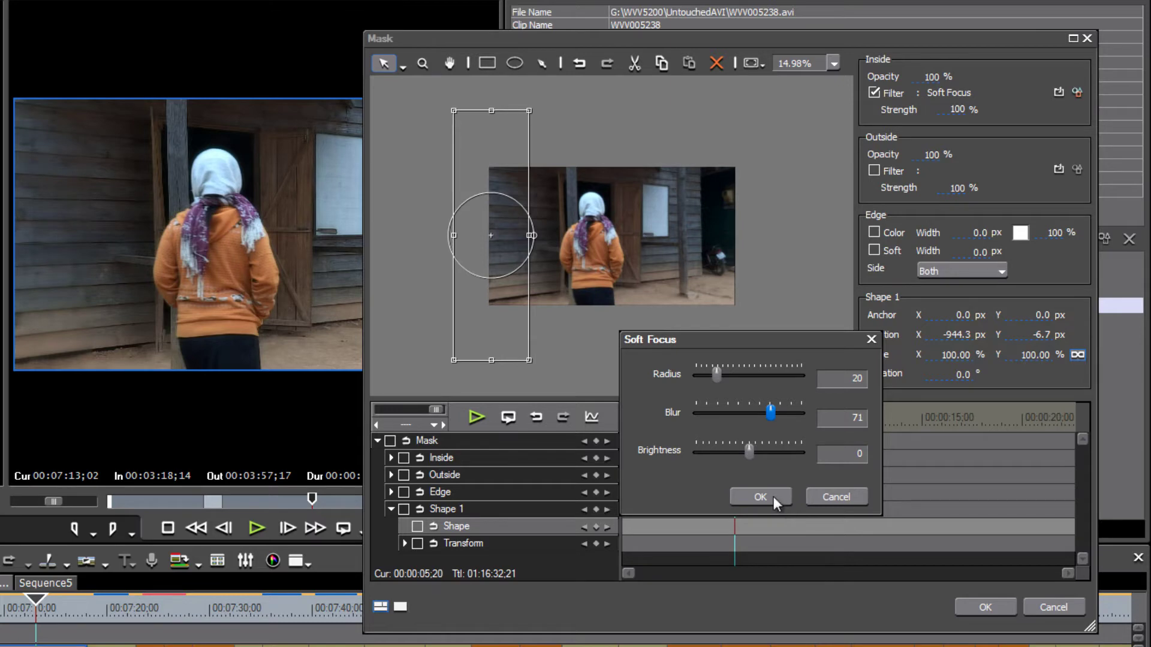
Accept the inside Soft Focus settings and enable a soft mask edge widened to 203.6 px.
left_click(773, 496)
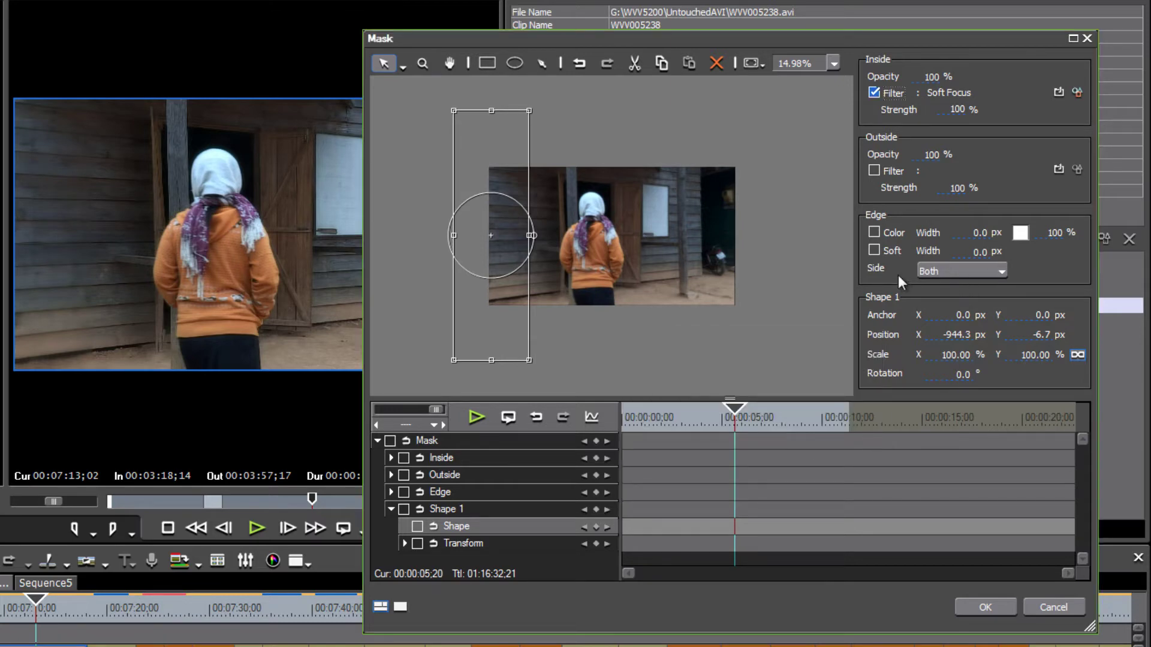
left_click(874, 249)
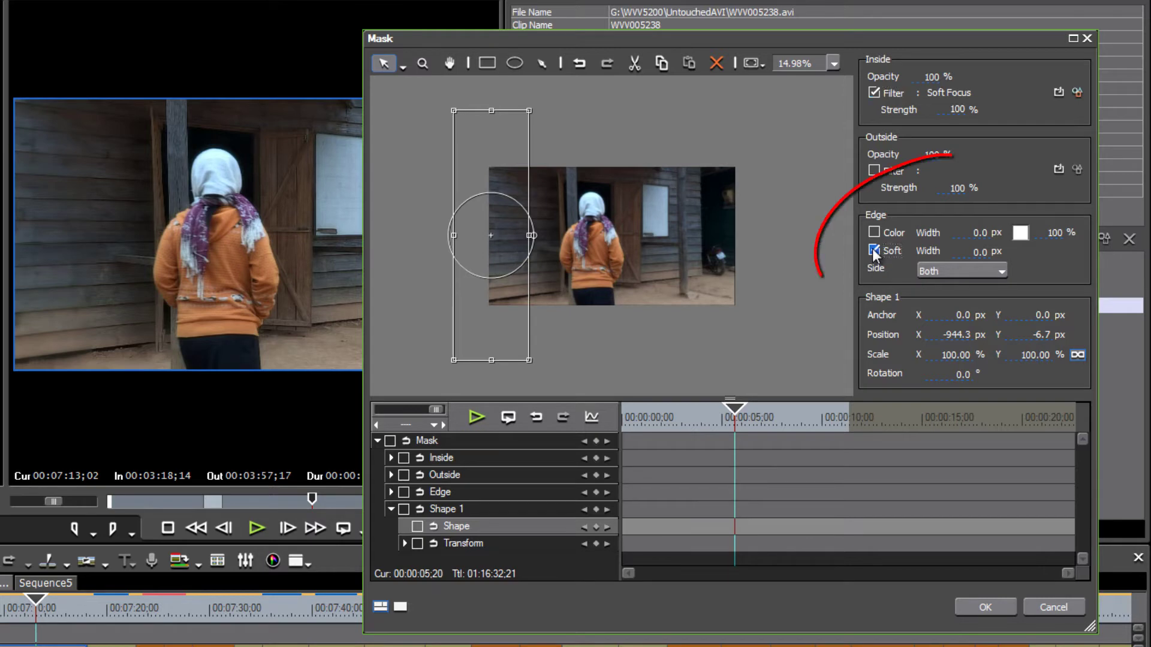
mouse_move(977, 255)
left_mouse_down()
mouse_move(1016, 235)
mouse_move(1020, 121)
mouse_move(1008, 332)
left_mouse_up()
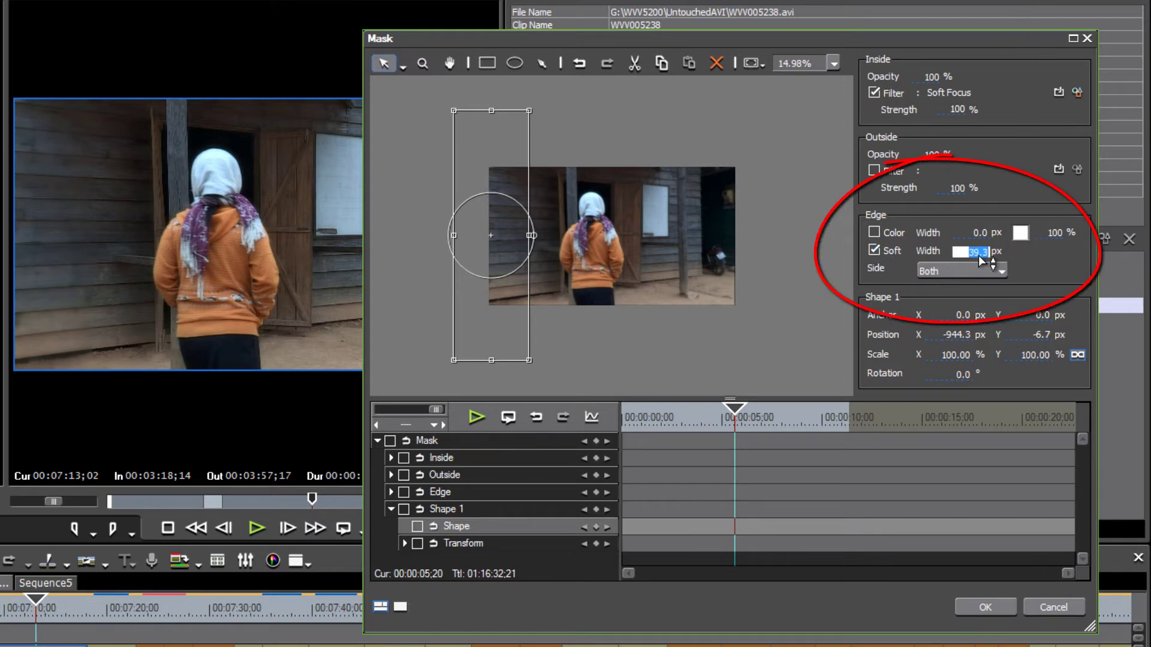
left_click_drag(978, 255, 983, 80)
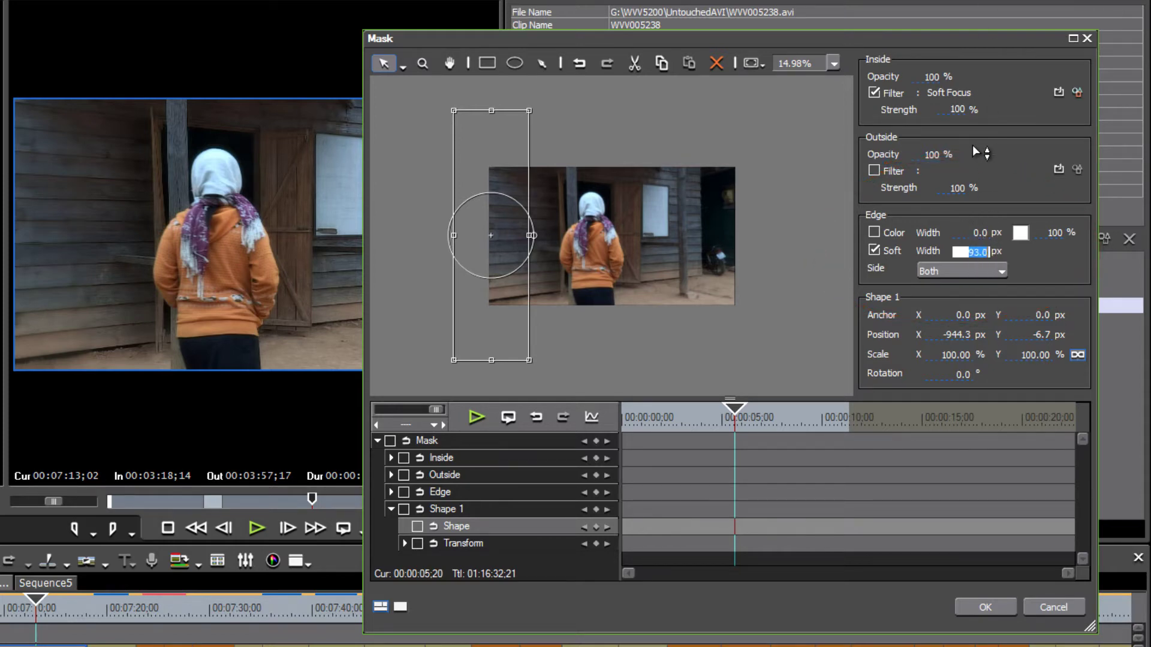
left_click_drag(975, 153, 989, 77)
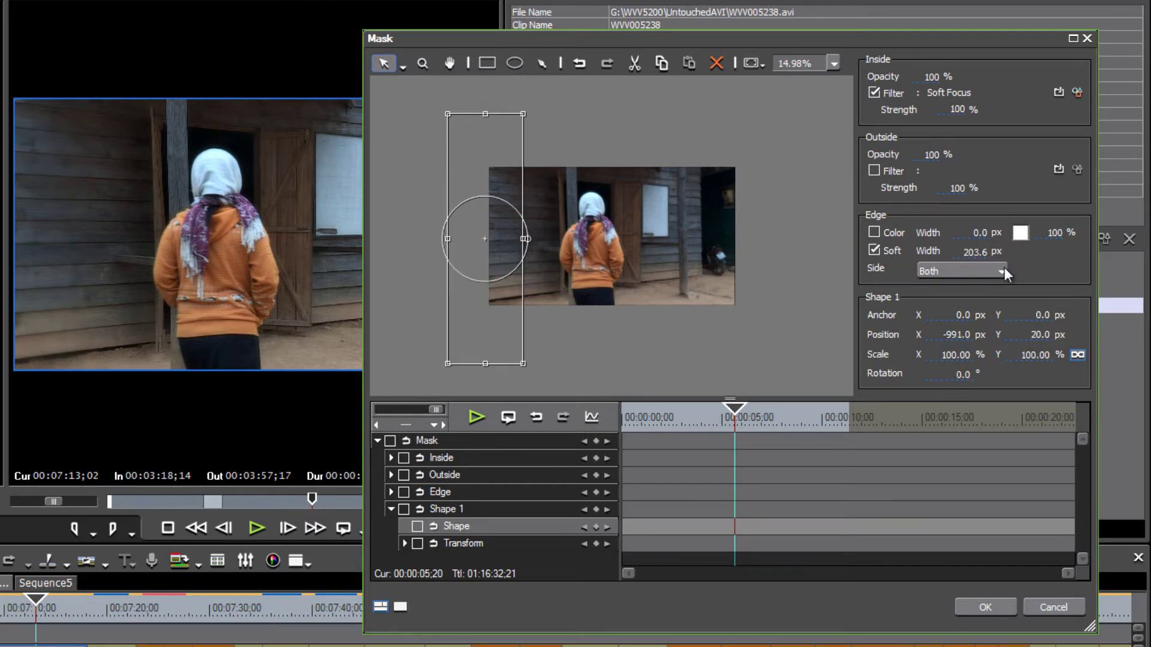
Set the inside-mask Soft Focus Blur to 63, keeping Radius 20 and Brightness 0, and accept it.
left_click(1078, 91)
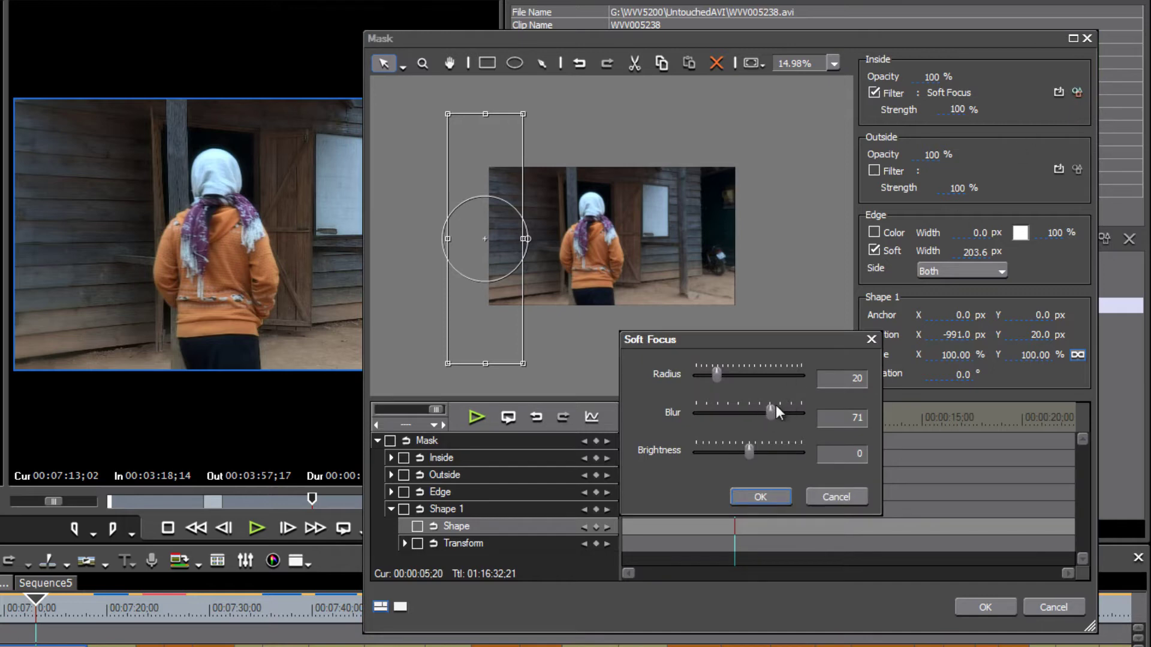
left_click_drag(774, 410, 802, 413)
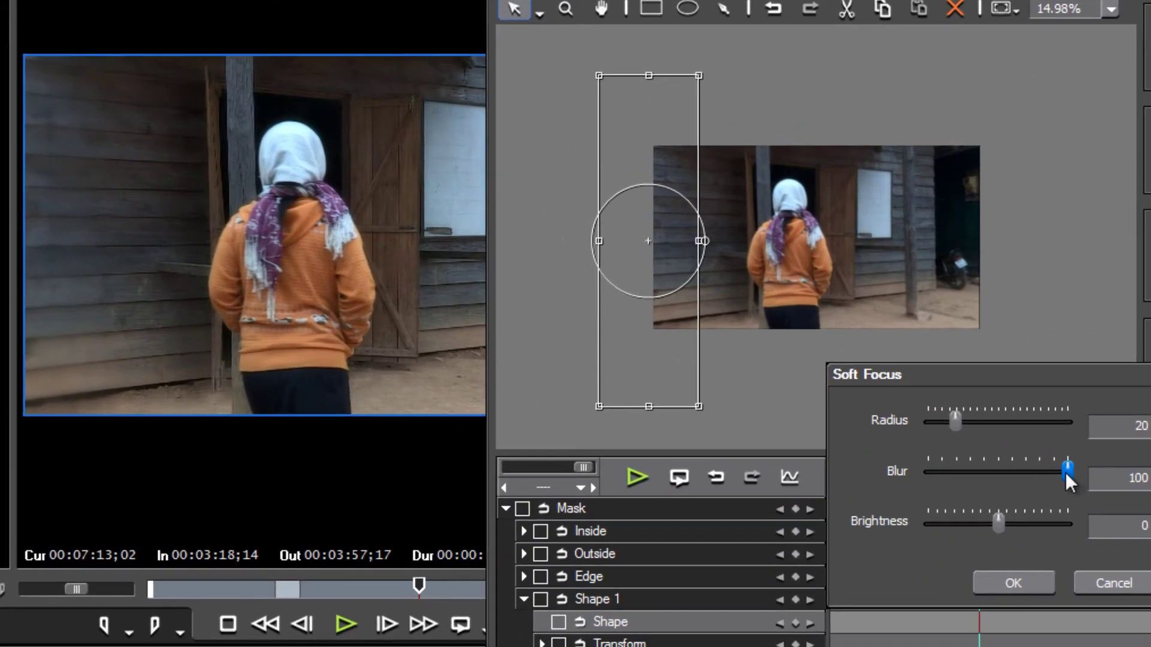
left_click_drag(1062, 479, 784, 468)
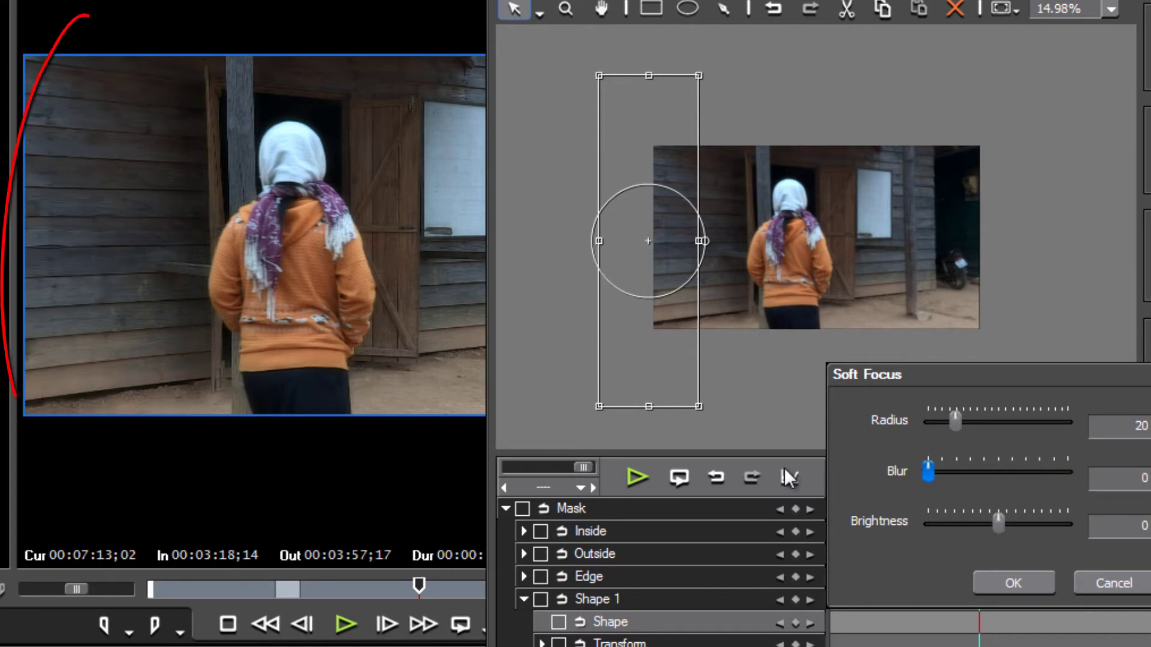
mouse_move(923, 475)
left_mouse_down()
mouse_move(1030, 473)
mouse_move(1010, 480)
left_mouse_up()
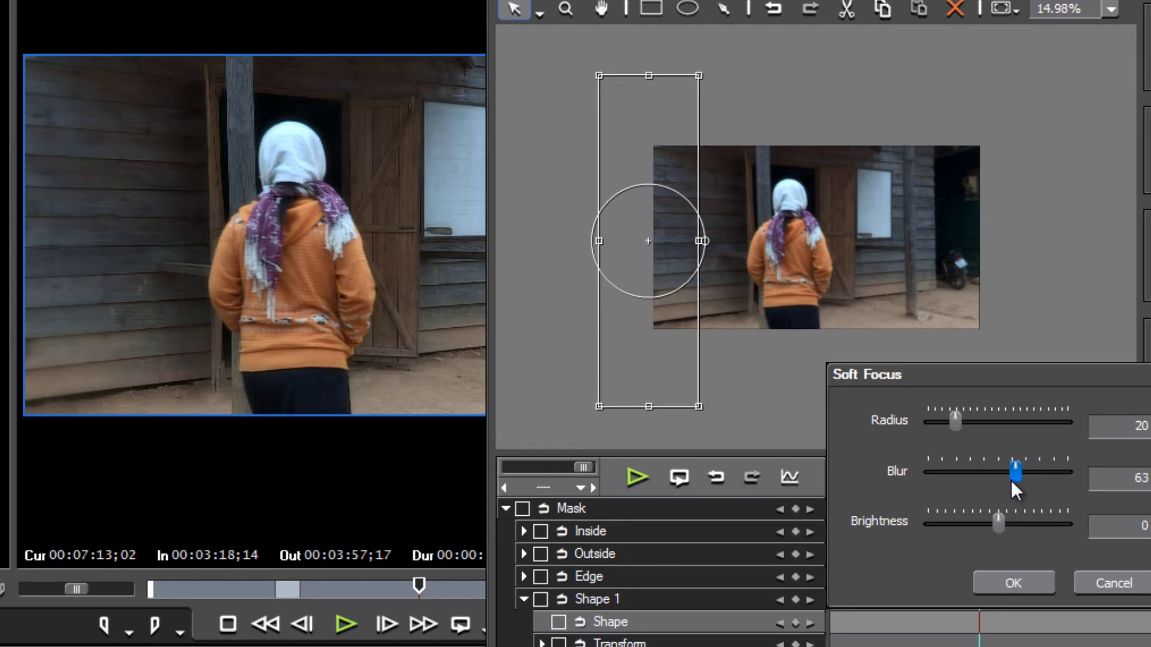
left_click(1040, 587)
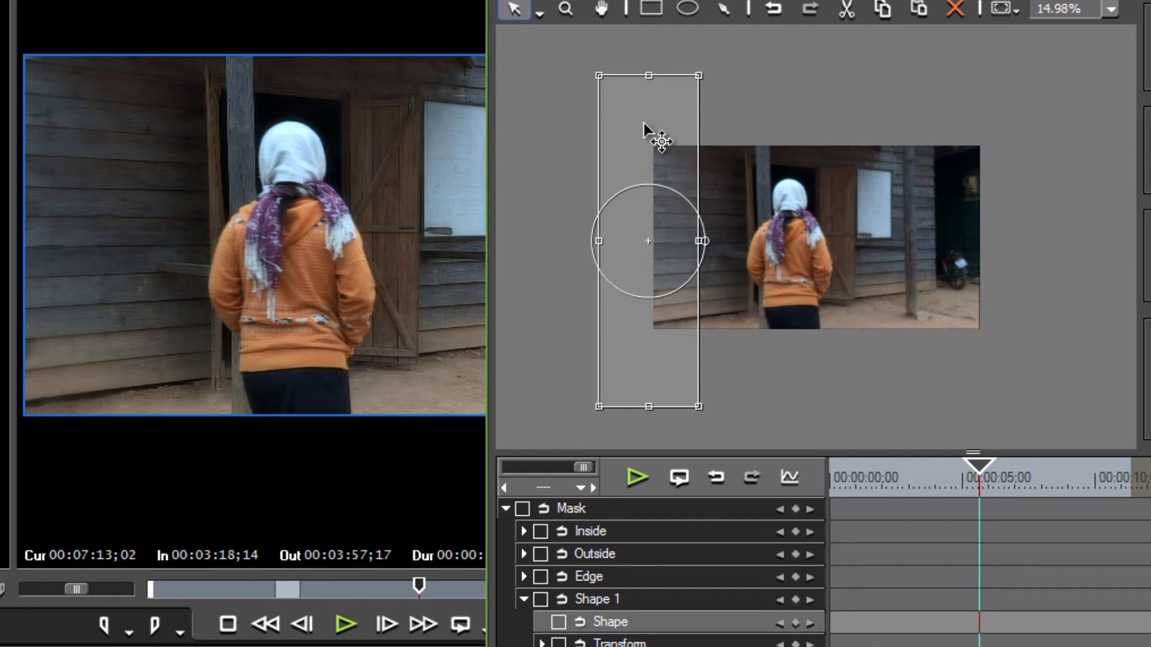
Move Shape 2 to the frame's right edge, then try out a copied rectangle and delete it.
left_click_drag(646, 128, 959, 84)
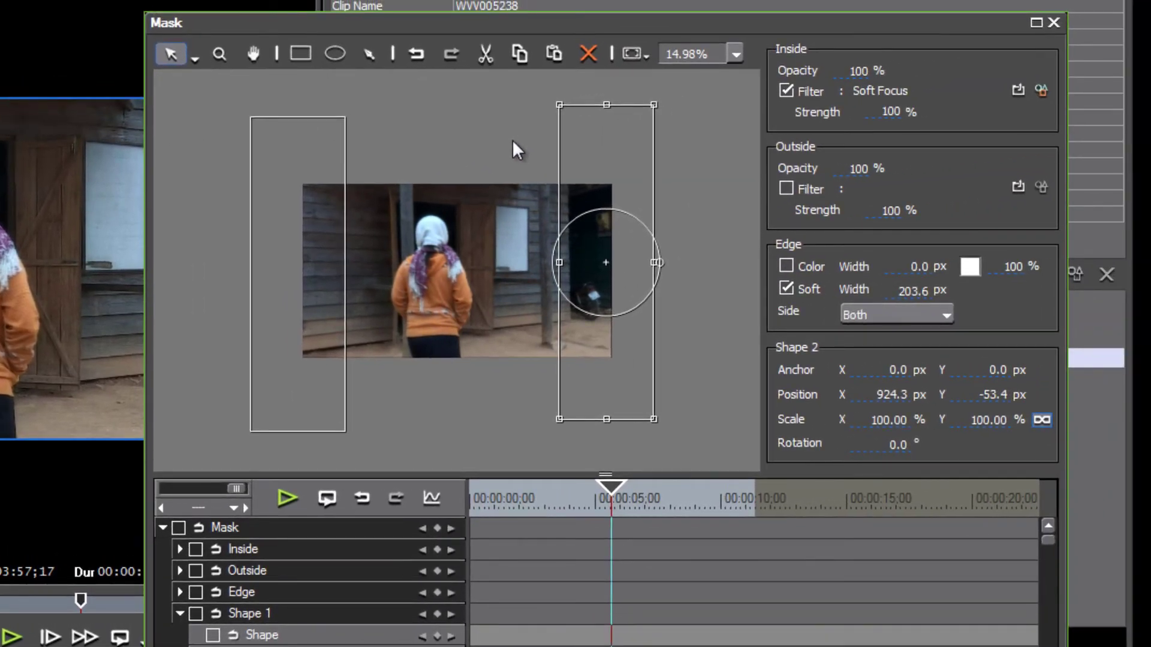
key("ctrl+v")
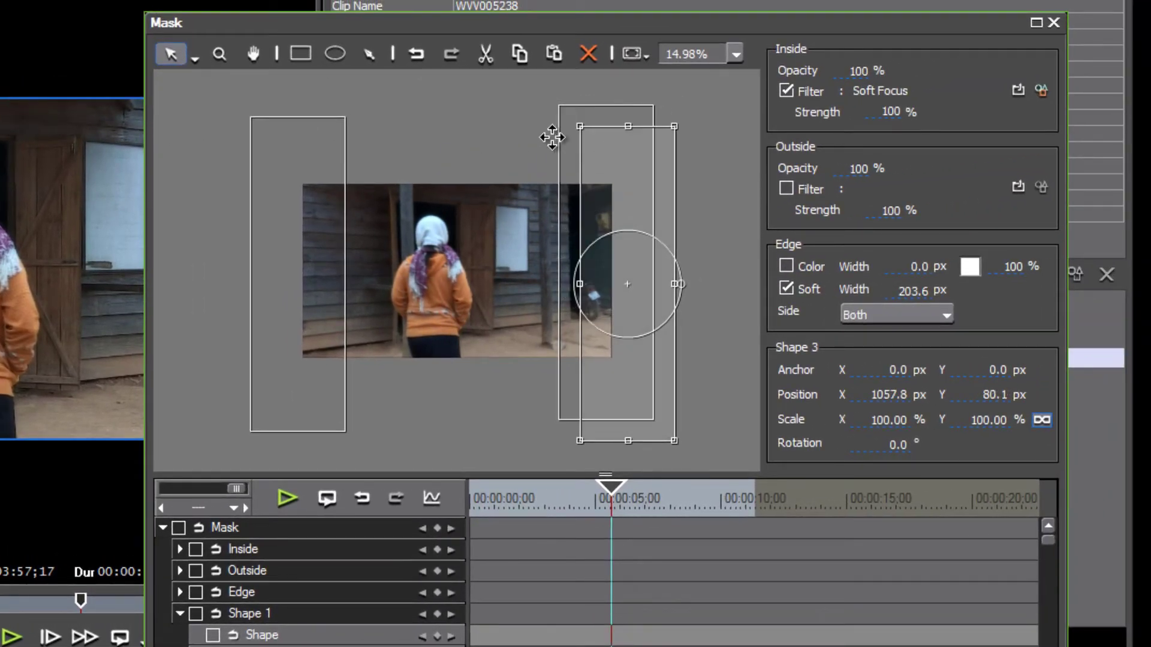
left_click_drag(605, 154, 375, 110)
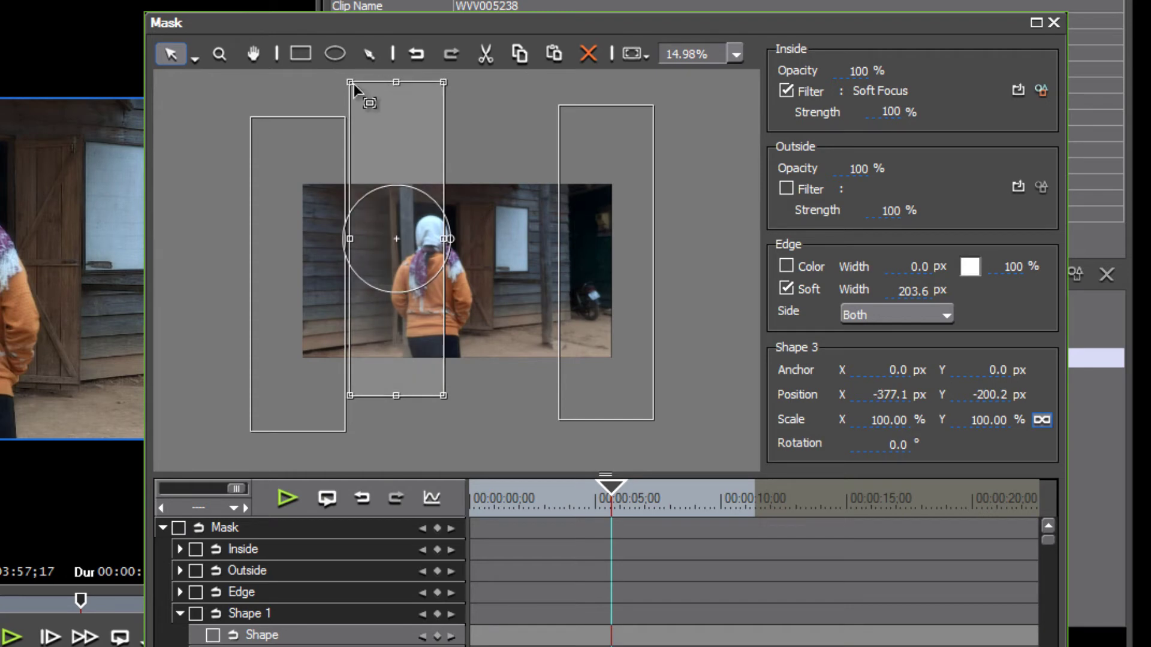
left_click_drag(348, 81, 367, 111)
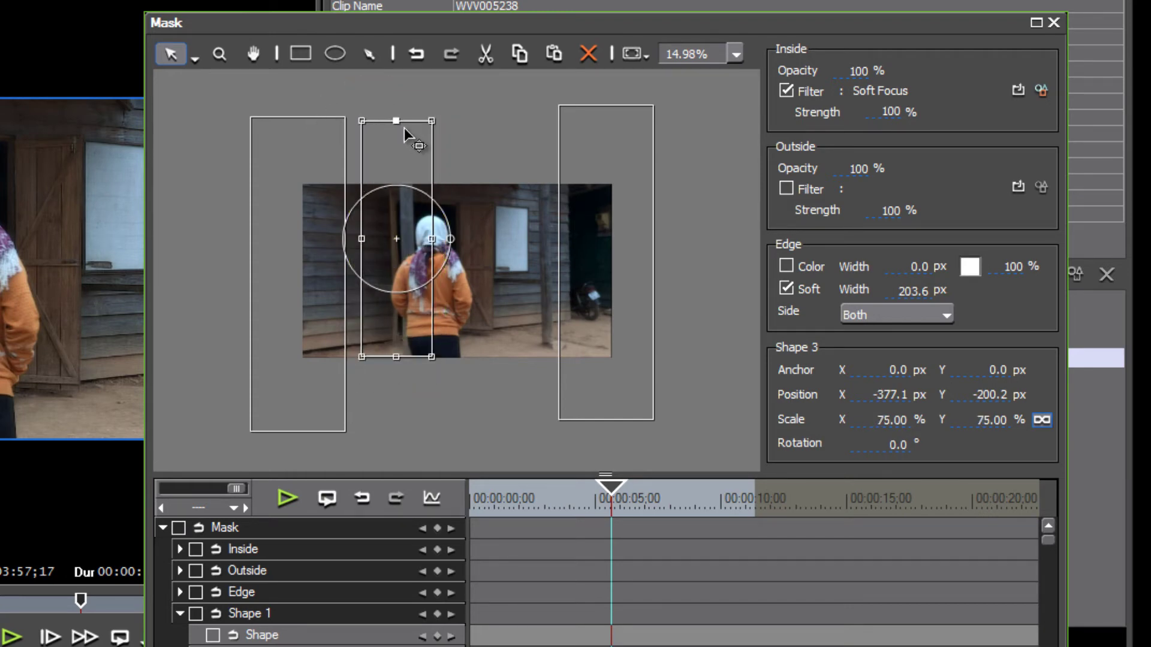
key("Delete")
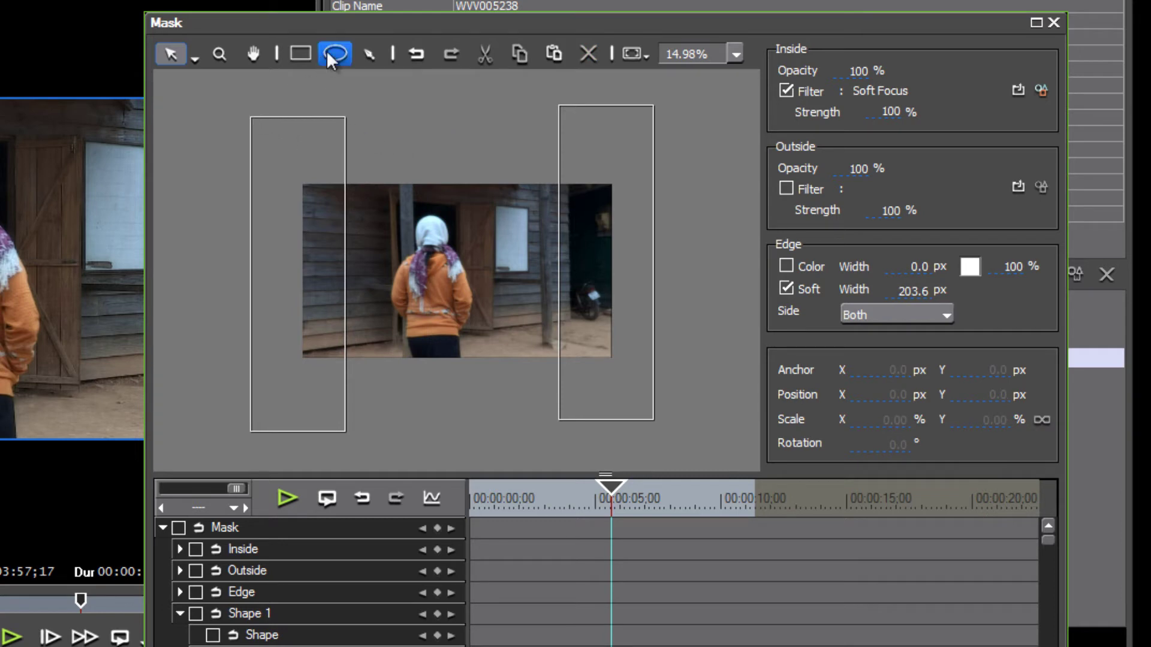
Draw a rectangle across the top of the frame and duplicate it as Shape 4 at the bottom.
left_click(302, 53)
mouse_move(211, 85)
left_mouse_down()
mouse_move(290, 200)
mouse_move(397, 239)
mouse_move(657, 244)
mouse_move(686, 227)
left_mouse_up()
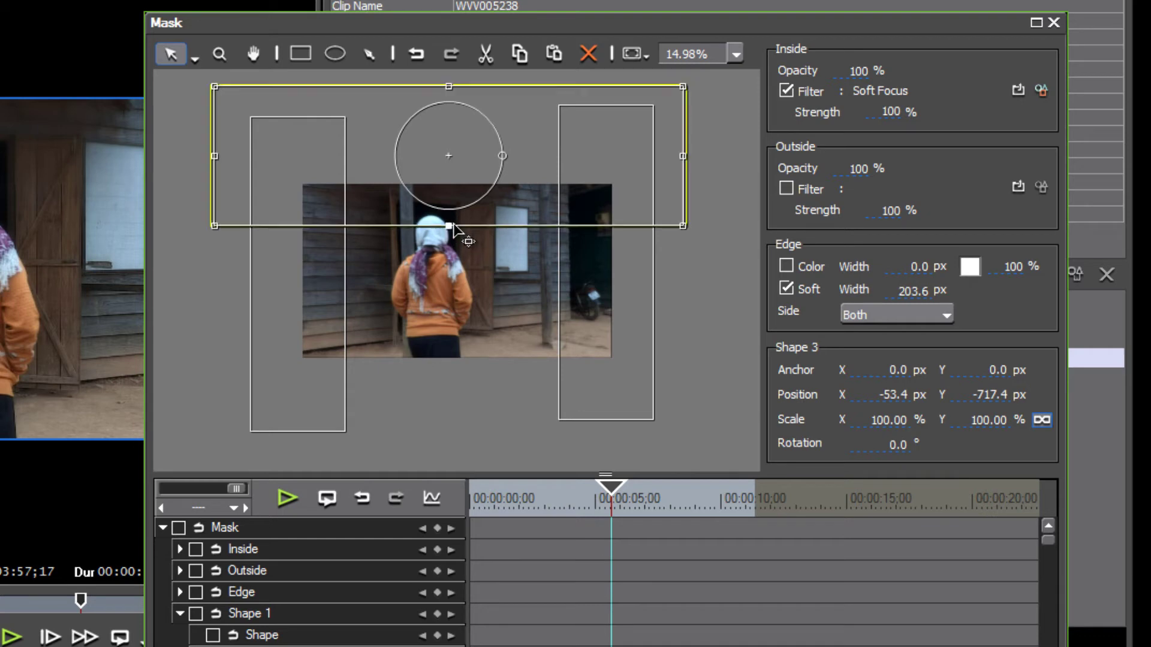
left_click_drag(449, 227, 455, 218)
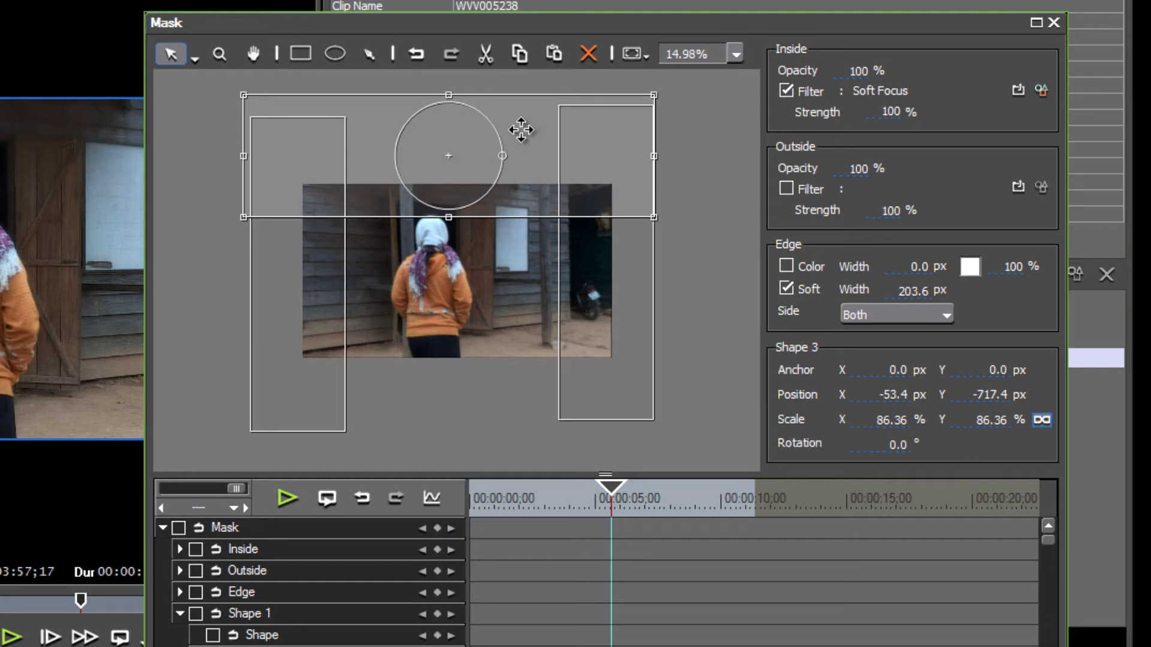
key("ctrl+v")
left_click_drag(516, 144, 495, 366)
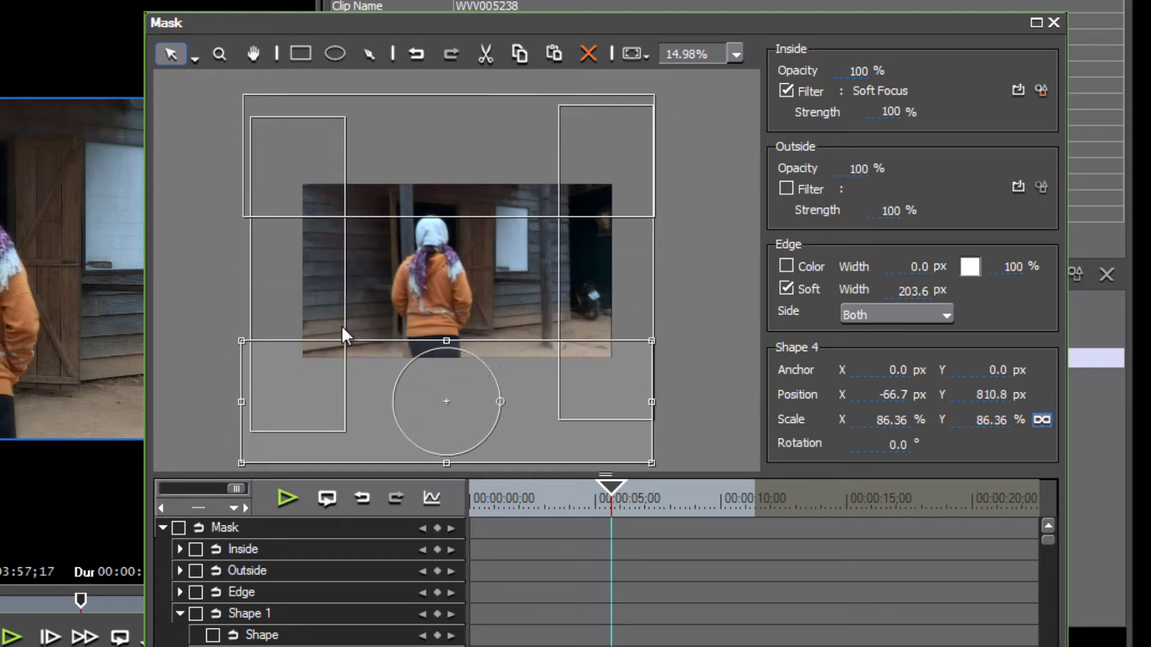
left_click_drag(479, 26, 680, 32)
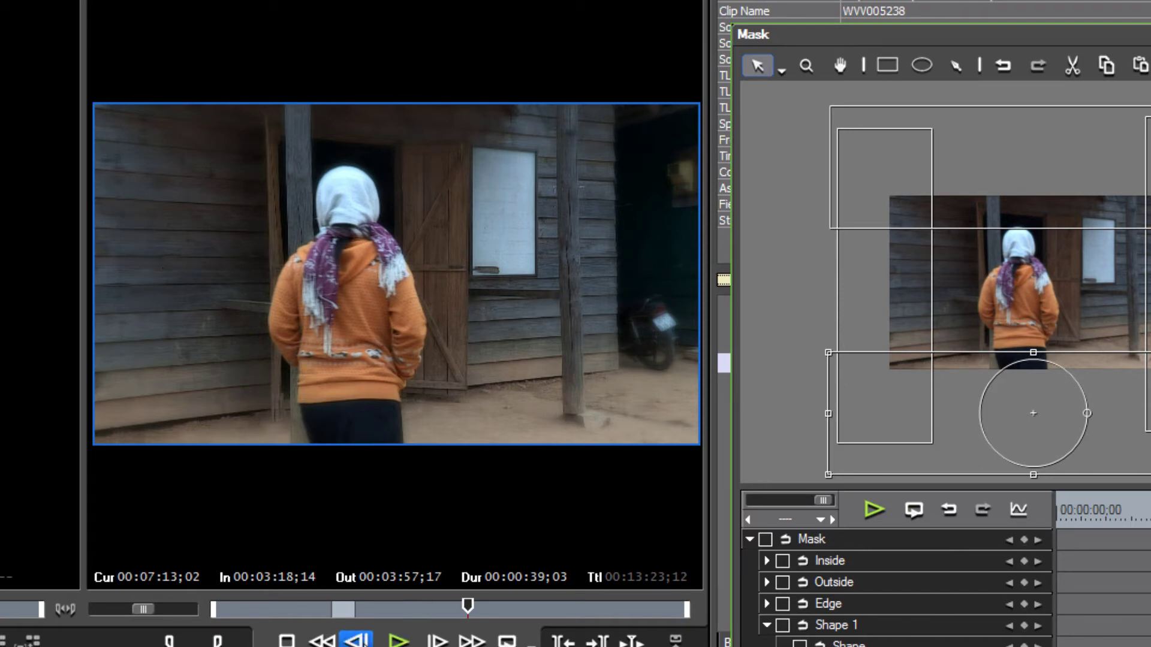
Scrub through the house clip to review the soft-focused mask edges, then bring the mask window back.
mouse_move(469, 606)
left_mouse_down()
mouse_move(437, 604)
mouse_move(468, 605)
left_mouse_up()
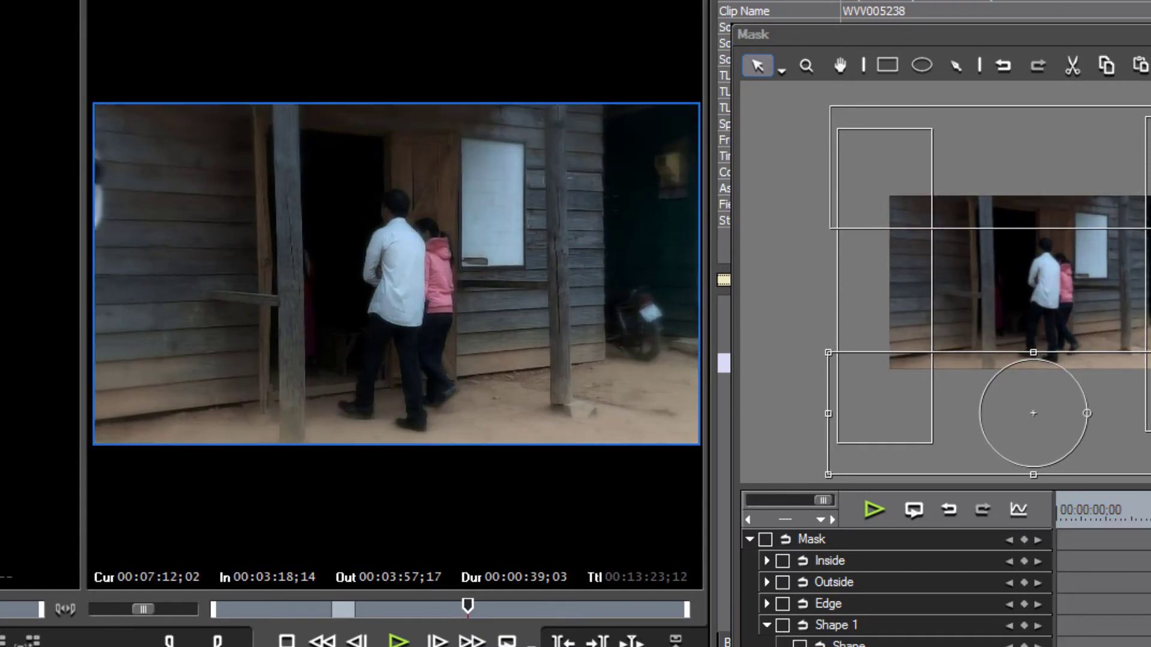
left_click(1020, 437)
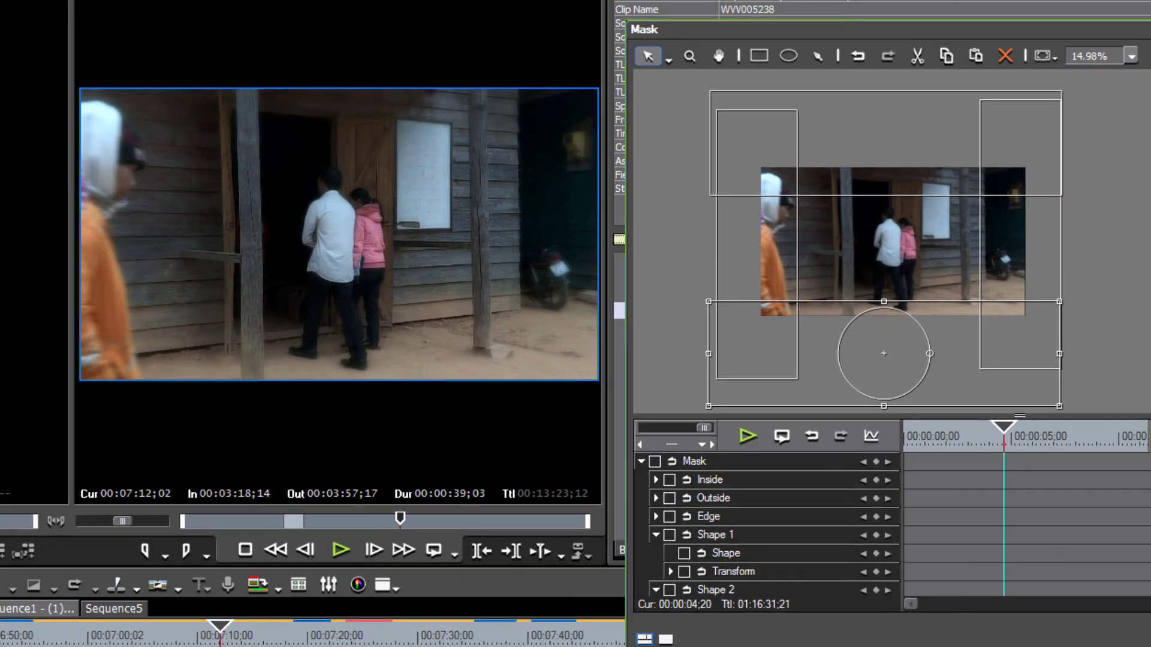
left_click_drag(779, 29, 708, 28)
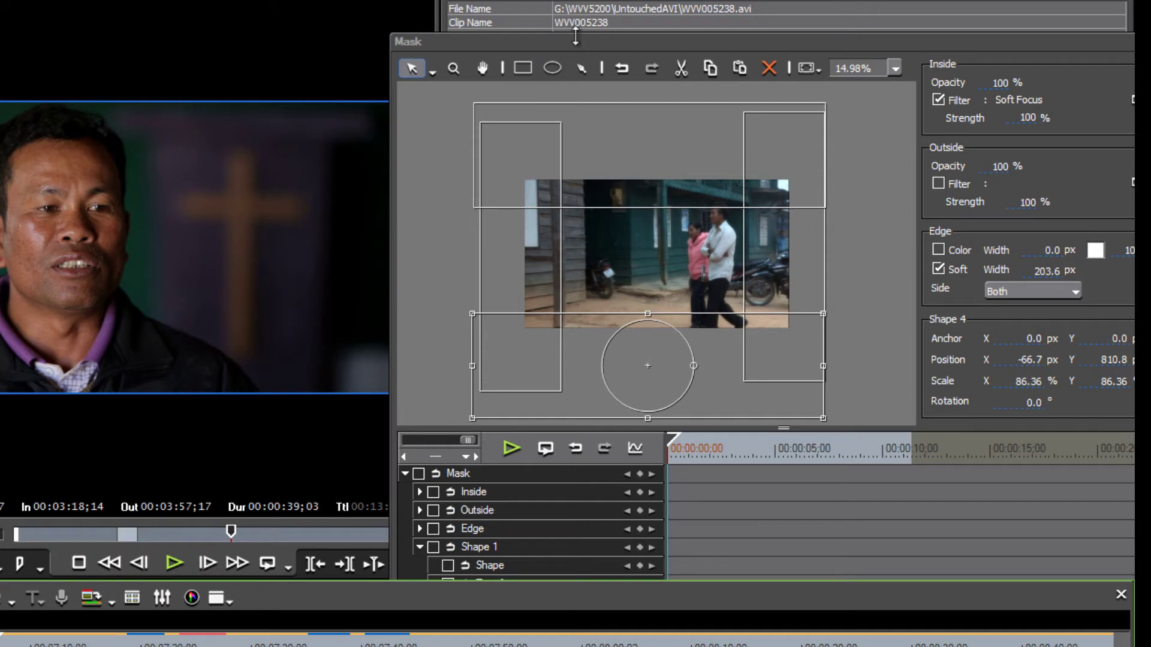
Jump to about 4 s in and enlarge the right rectangle, Shape 2, to about 216%.
left_click_drag(575, 37, 609, 38)
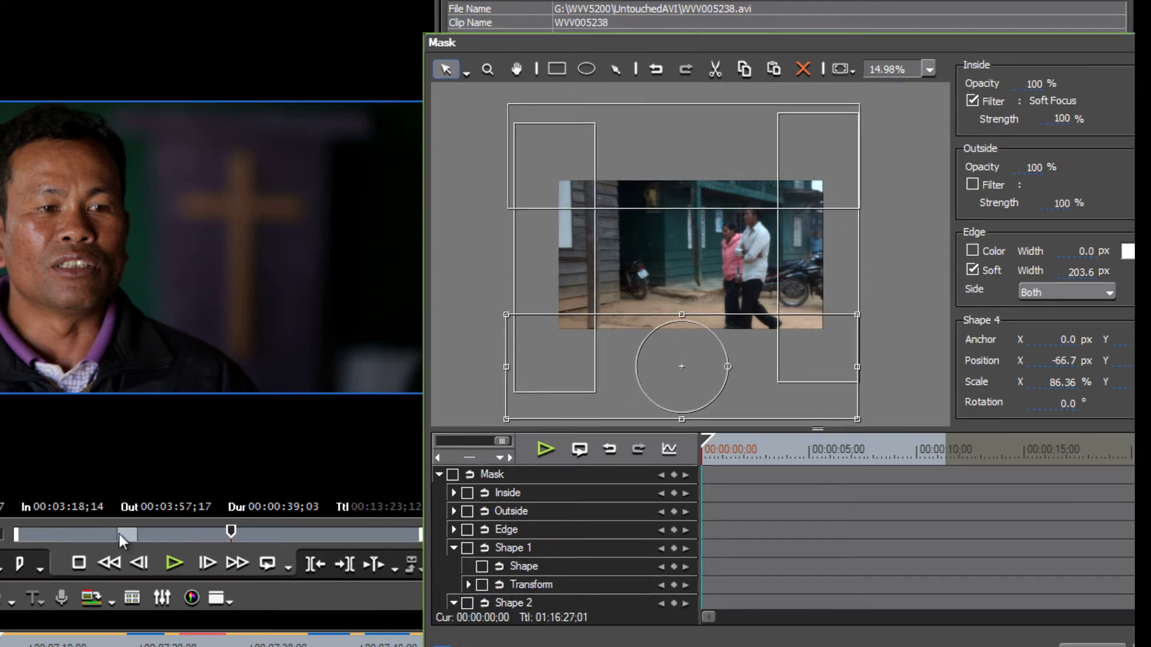
left_click_drag(12, 635, 52, 634)
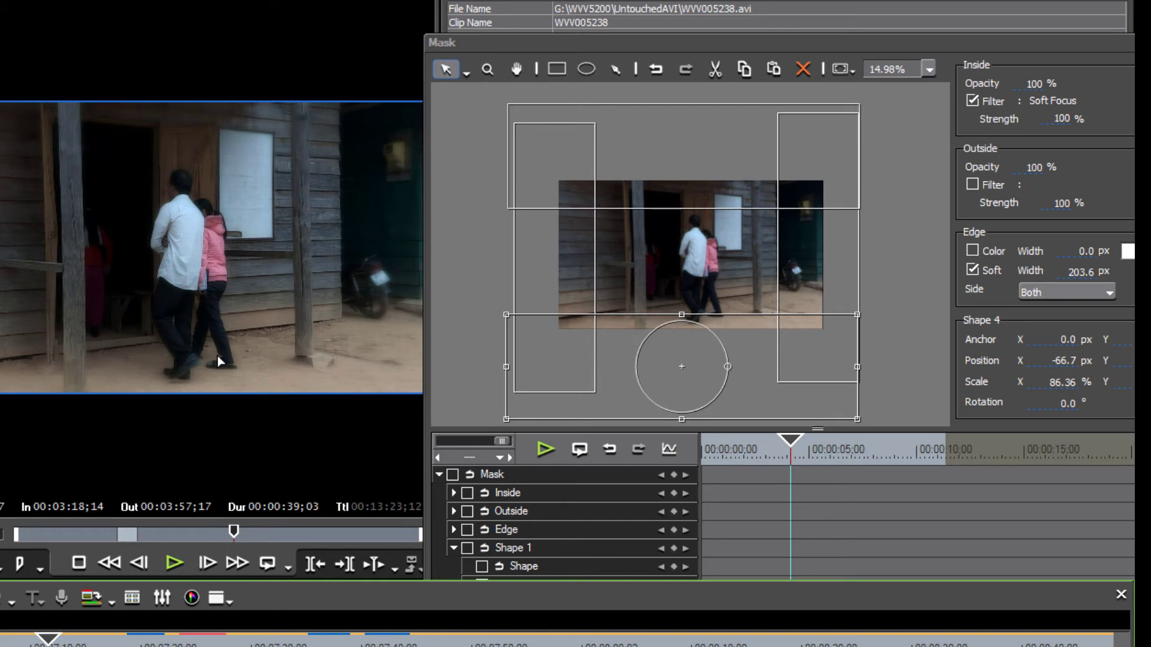
left_click_drag(502, 40, 544, 46)
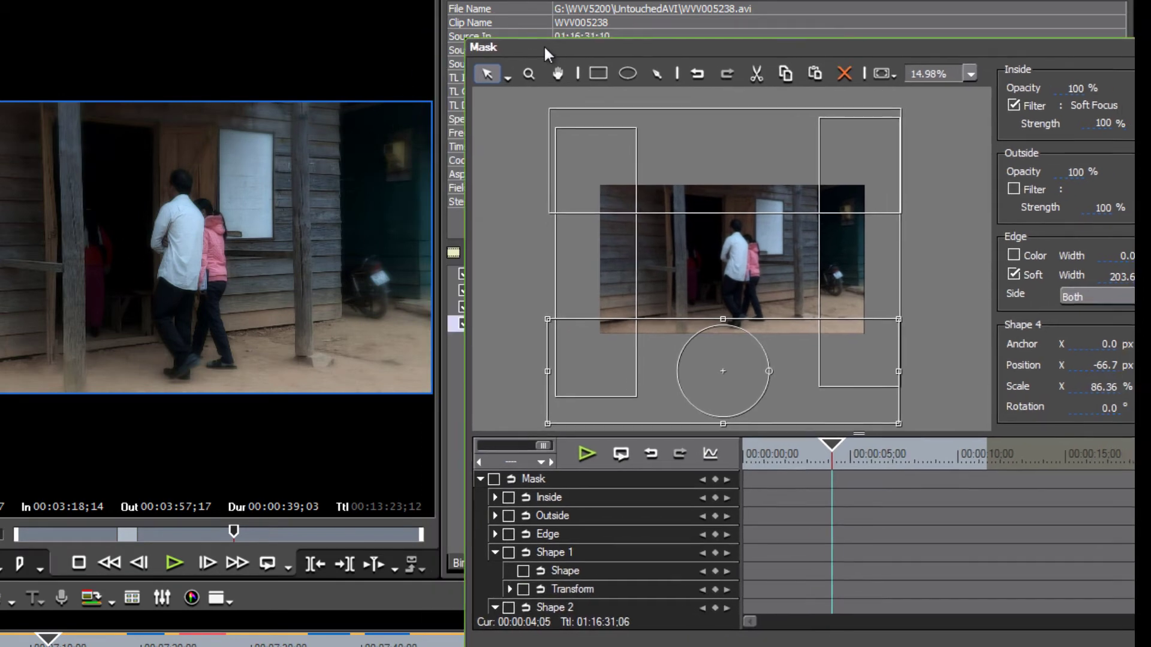
left_click(845, 241)
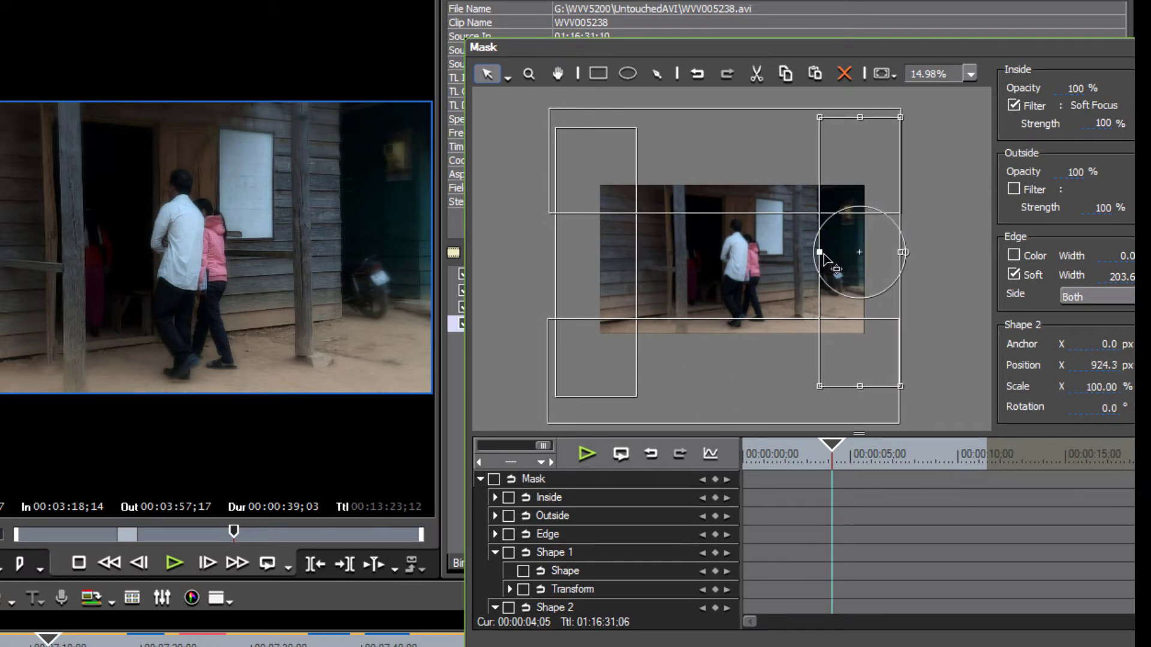
left_click_drag(797, 261, 772, 258)
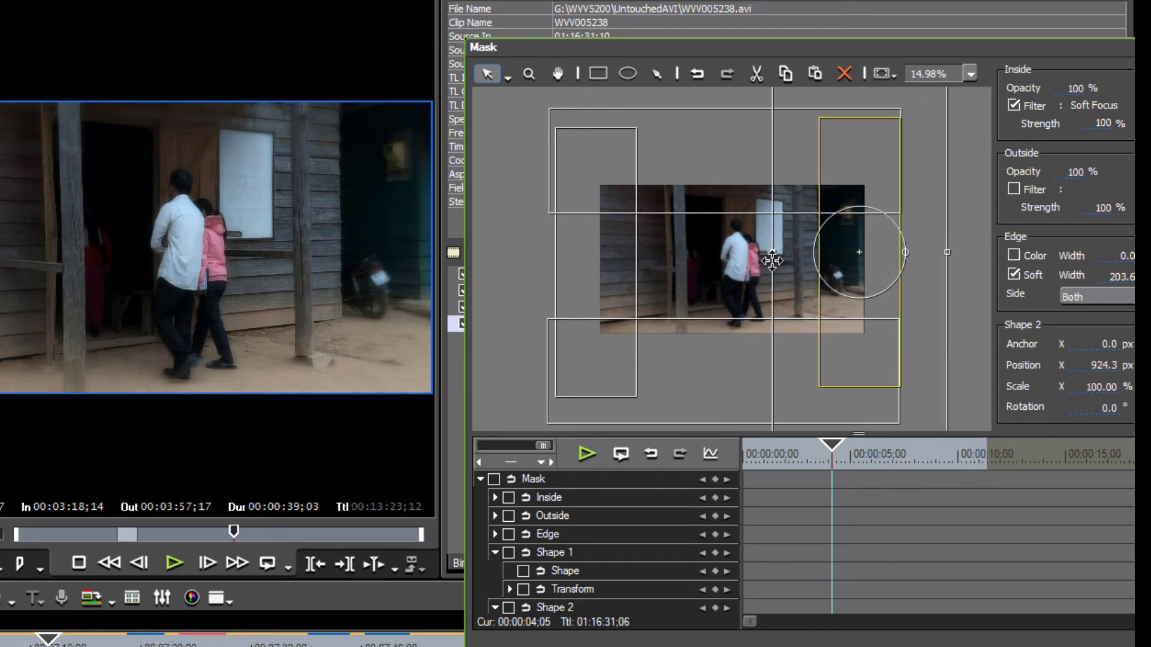
left_click_drag(1066, 46, 929, 46)
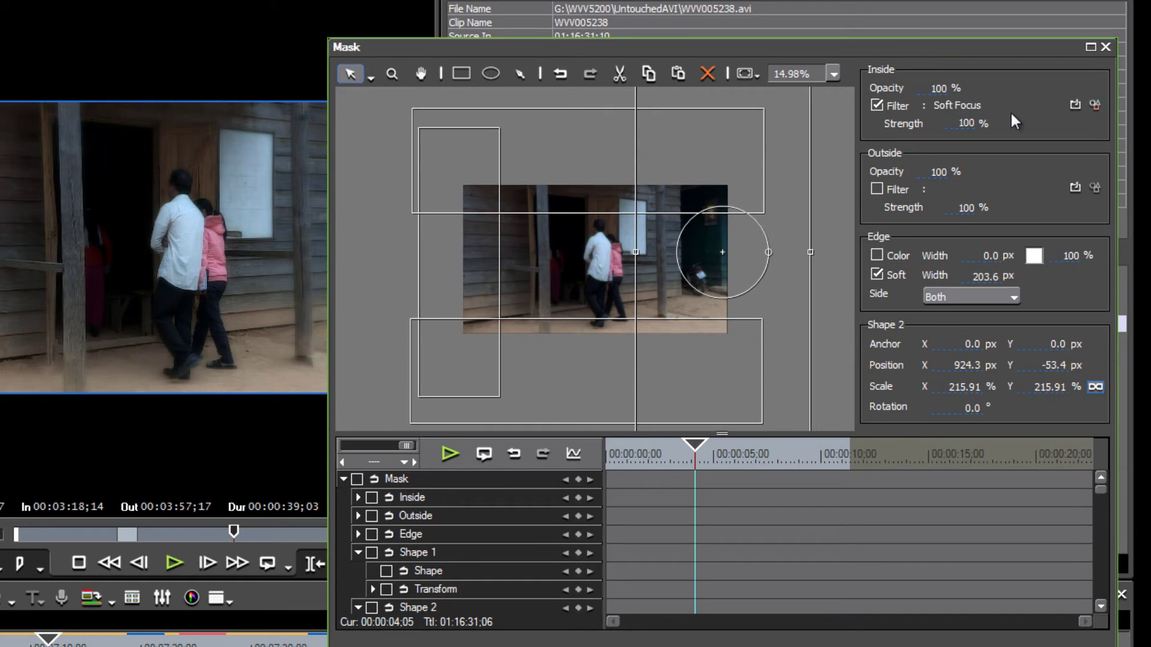
Raise the inside Soft Focus blur and radius, then lower the blur back to about 60.
left_click(1094, 105)
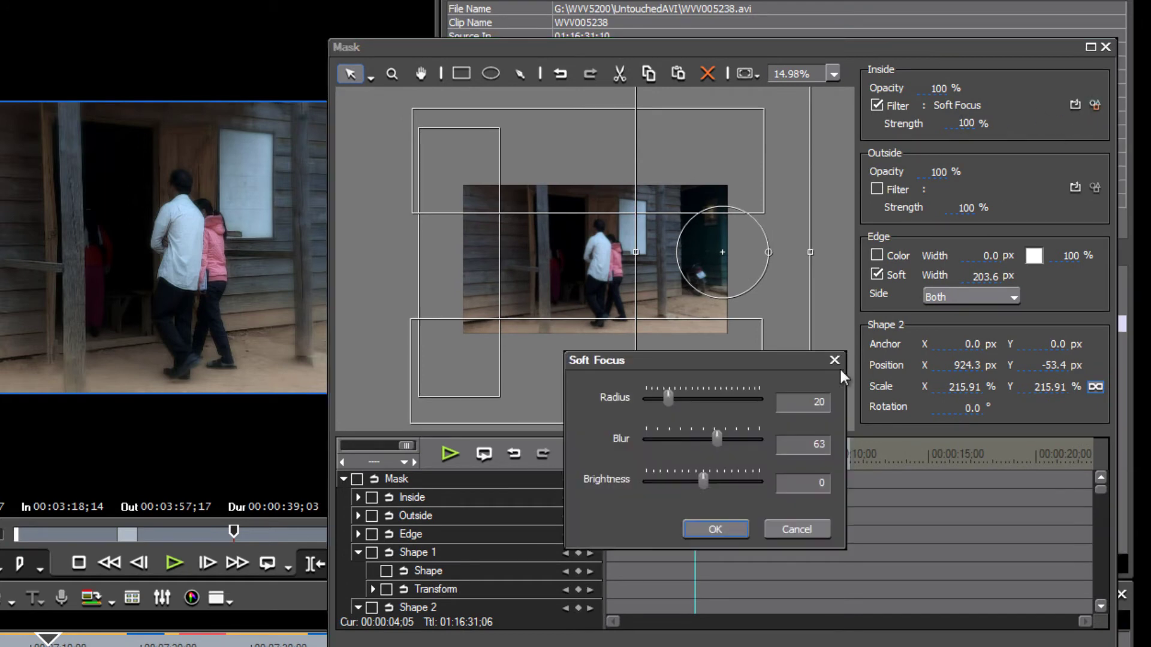
left_click_drag(716, 439, 759, 437)
mouse_move(670, 393)
left_mouse_down()
mouse_move(697, 395)
mouse_move(683, 399)
left_mouse_up()
left_click(731, 528)
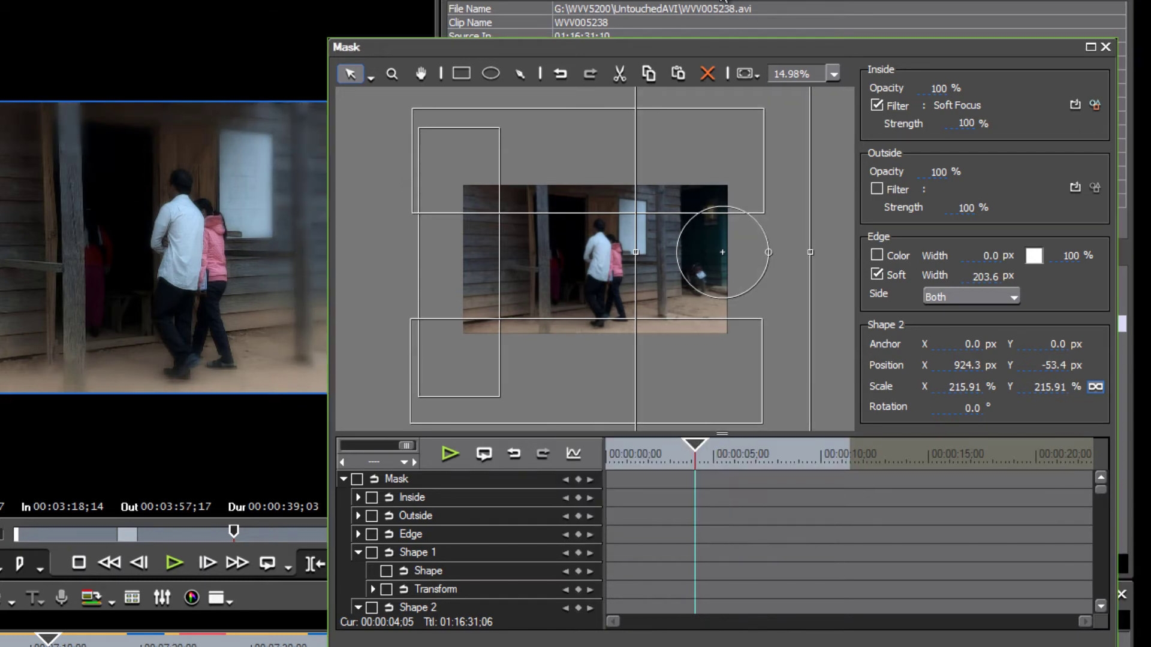
left_click_drag(720, 49, 887, 260)
left_click(1101, 55)
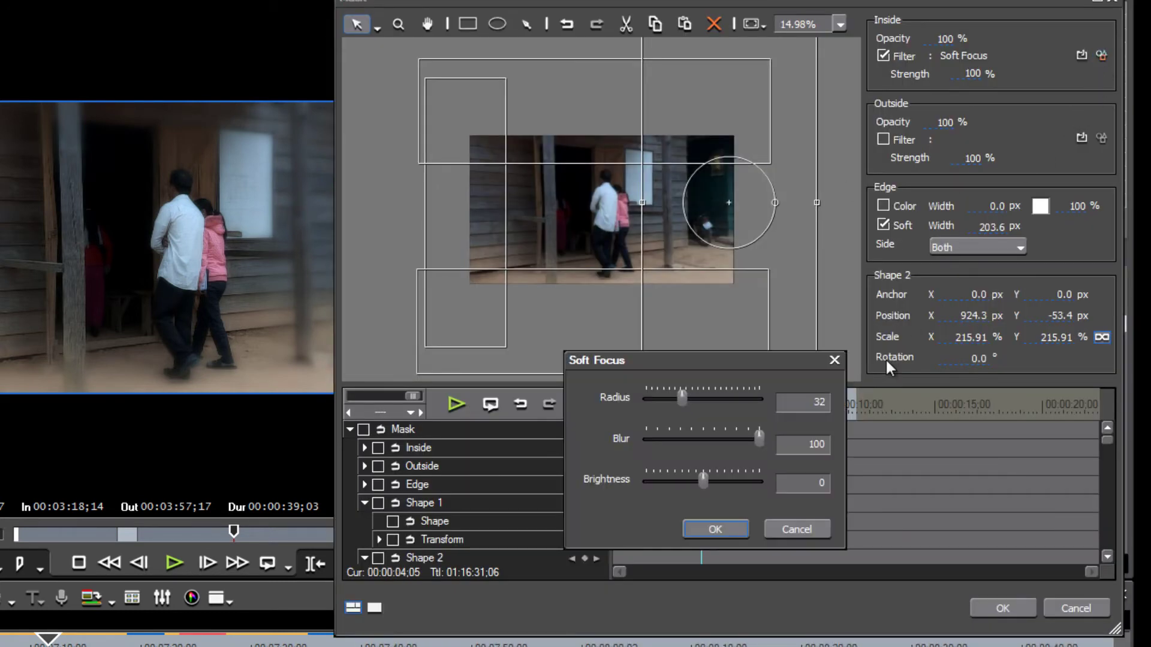
left_click_drag(760, 439, 715, 439)
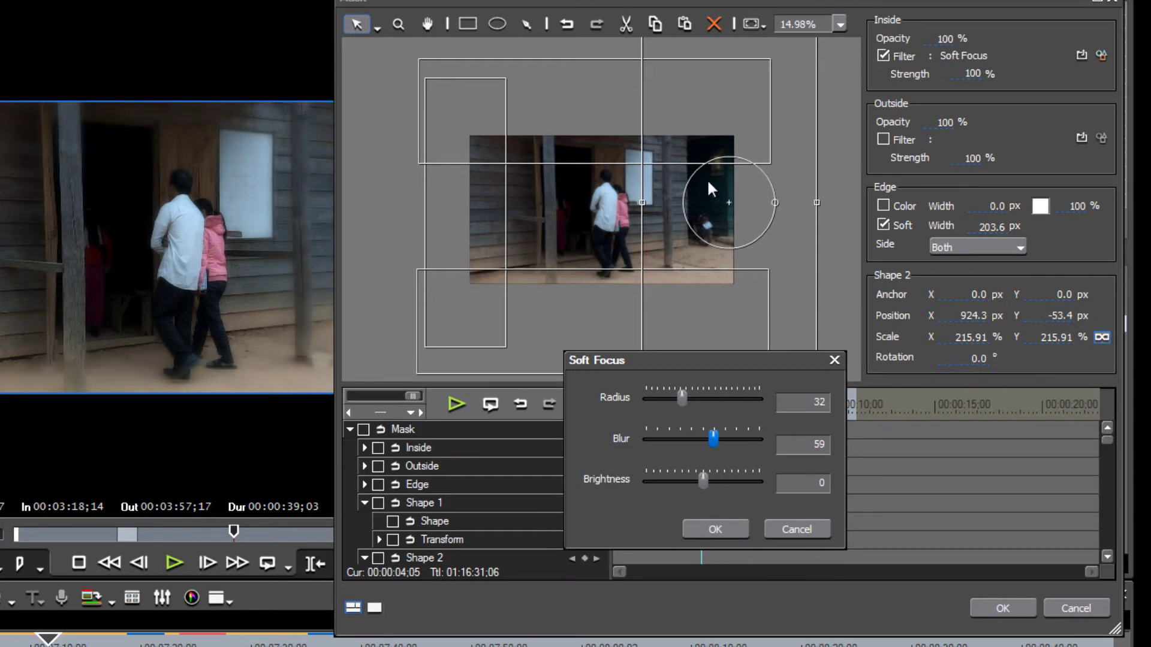
key("Return")
Move Shape 2 past the right edge, adjust Shape 3, enlarge Shape 1 to about 113%, and apply the mask.
left_click_drag(708, 184, 773, 123)
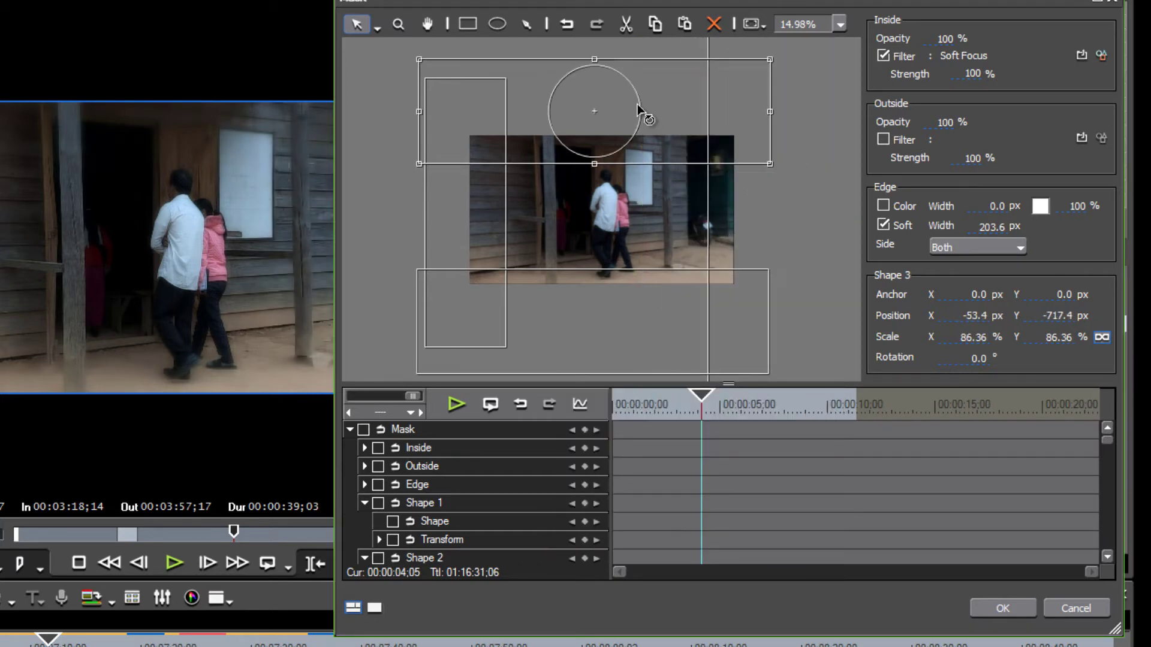
left_click_drag(642, 113, 672, 79)
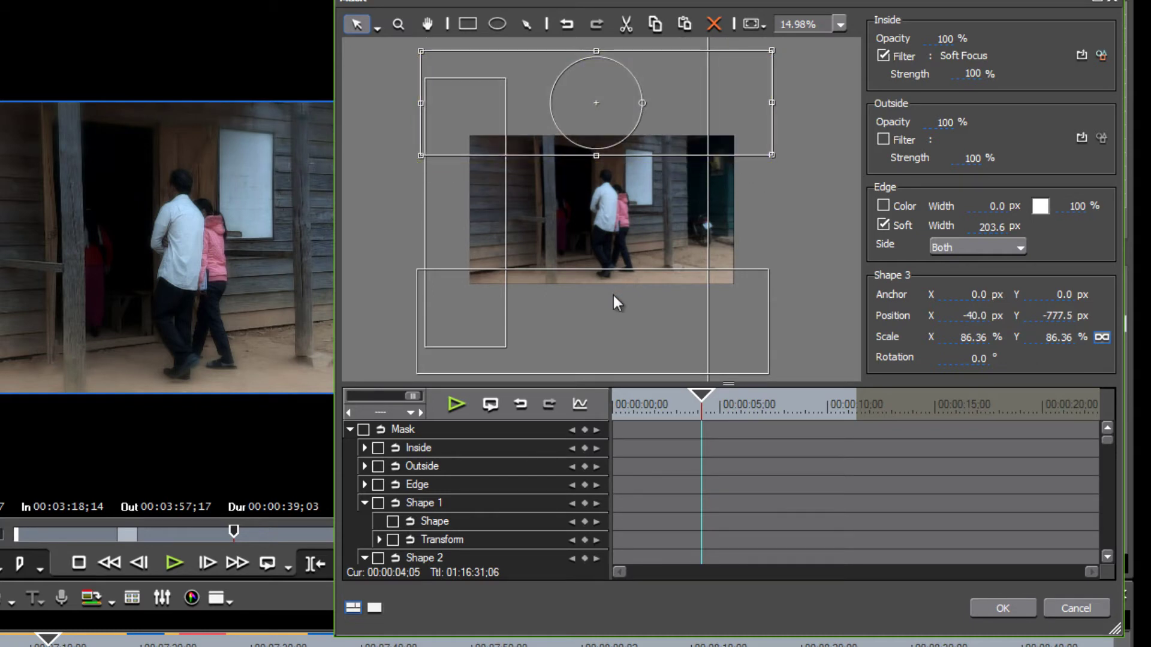
left_click(773, 215)
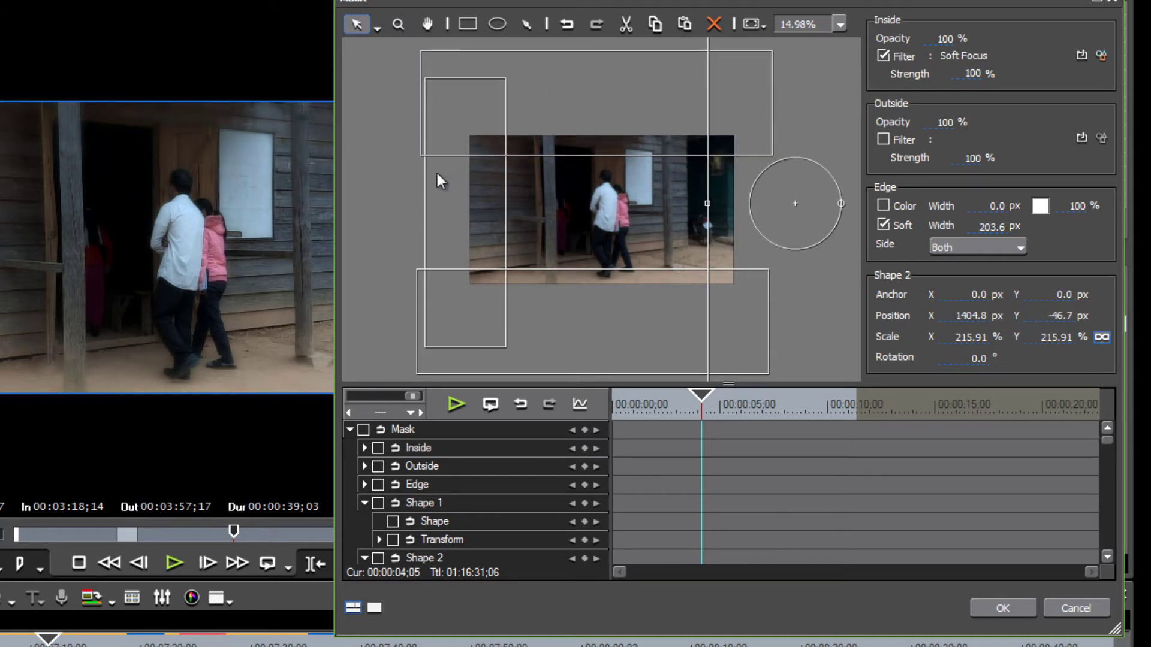
left_click(446, 147)
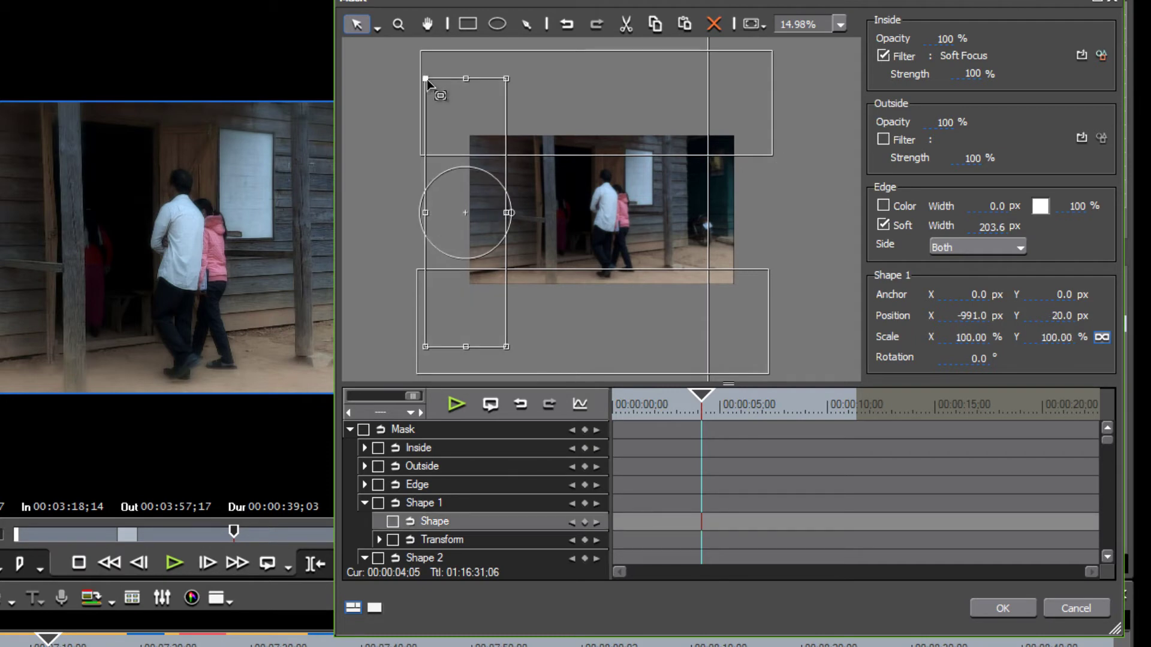
left_click_drag(427, 79, 399, 64)
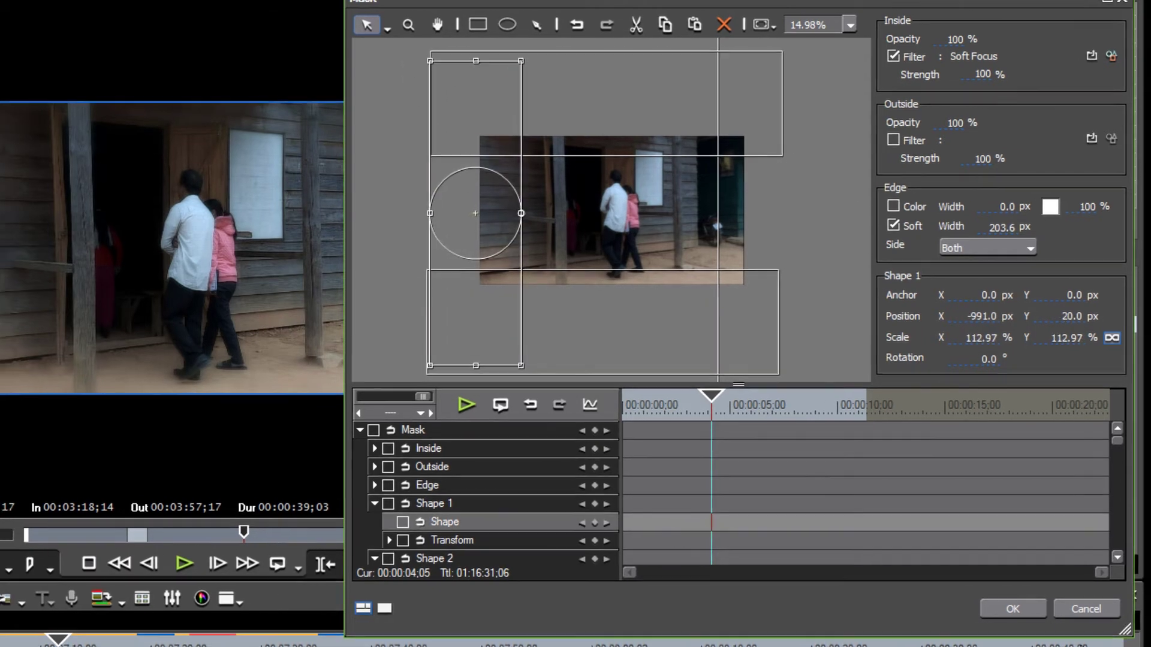
left_click(1013, 608)
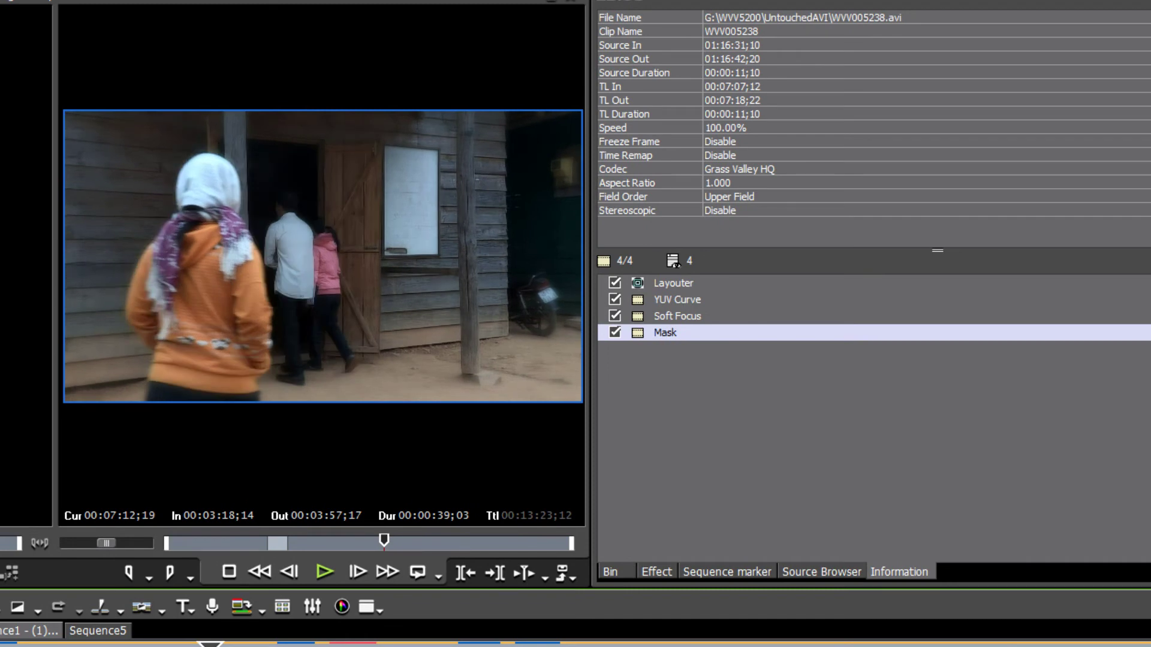
Play back the masked clip, then drop Color Balance from Color Correction onto the house clip after Mask.
key("space")
key("space")
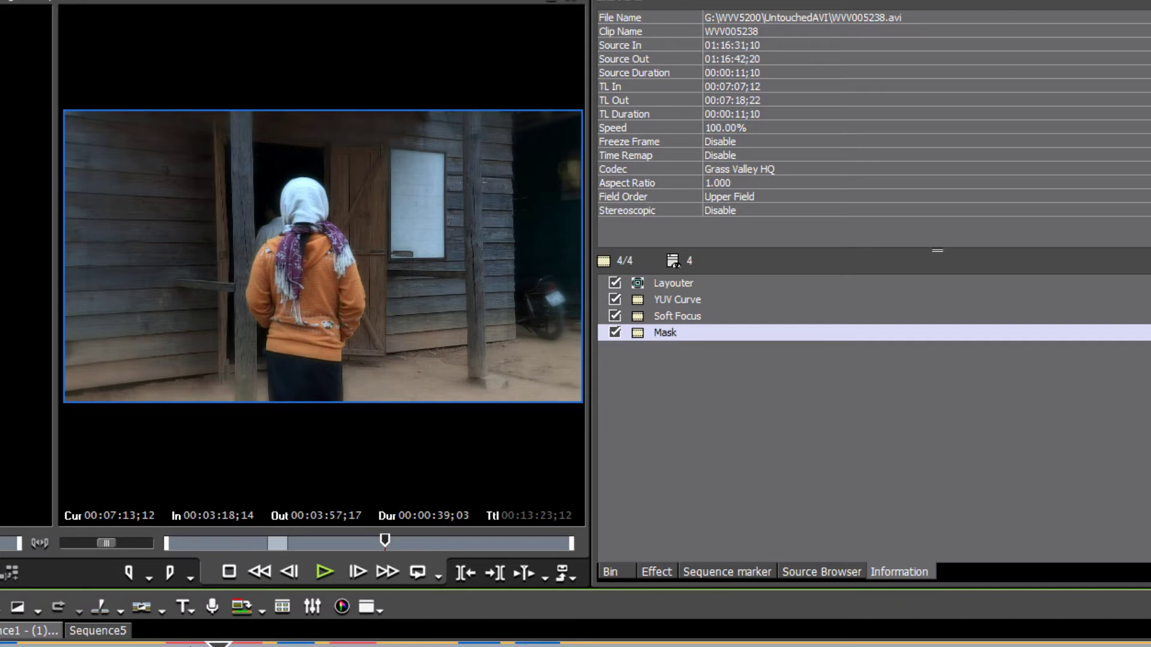
key("ctrl+space")
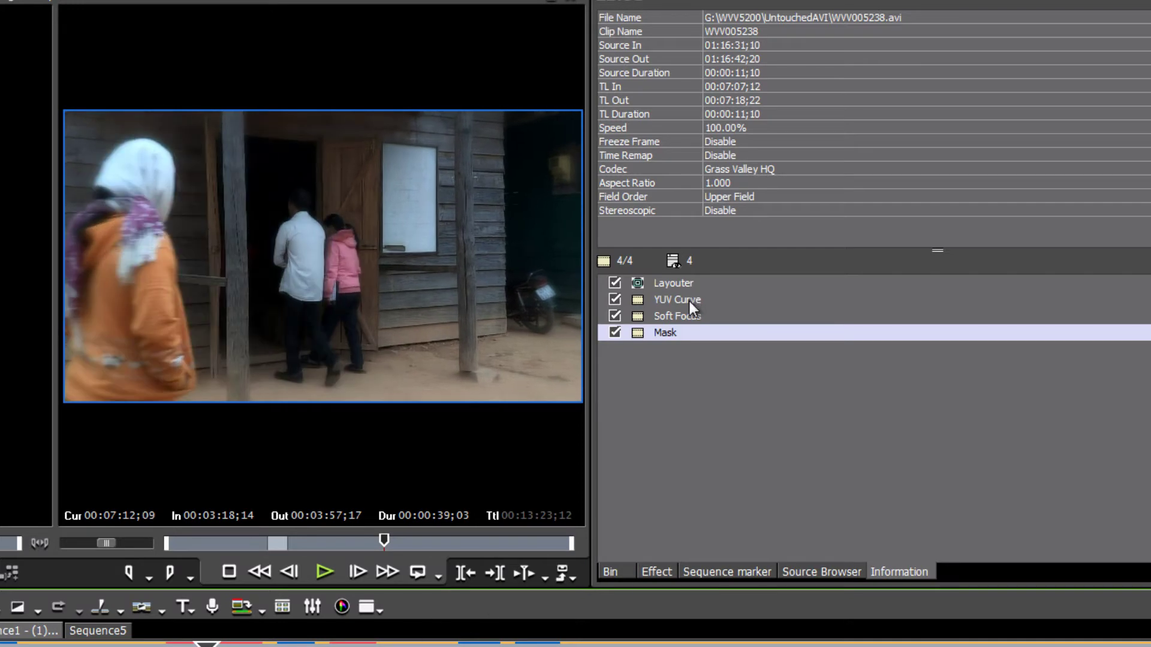
key("h")
left_click(705, 64)
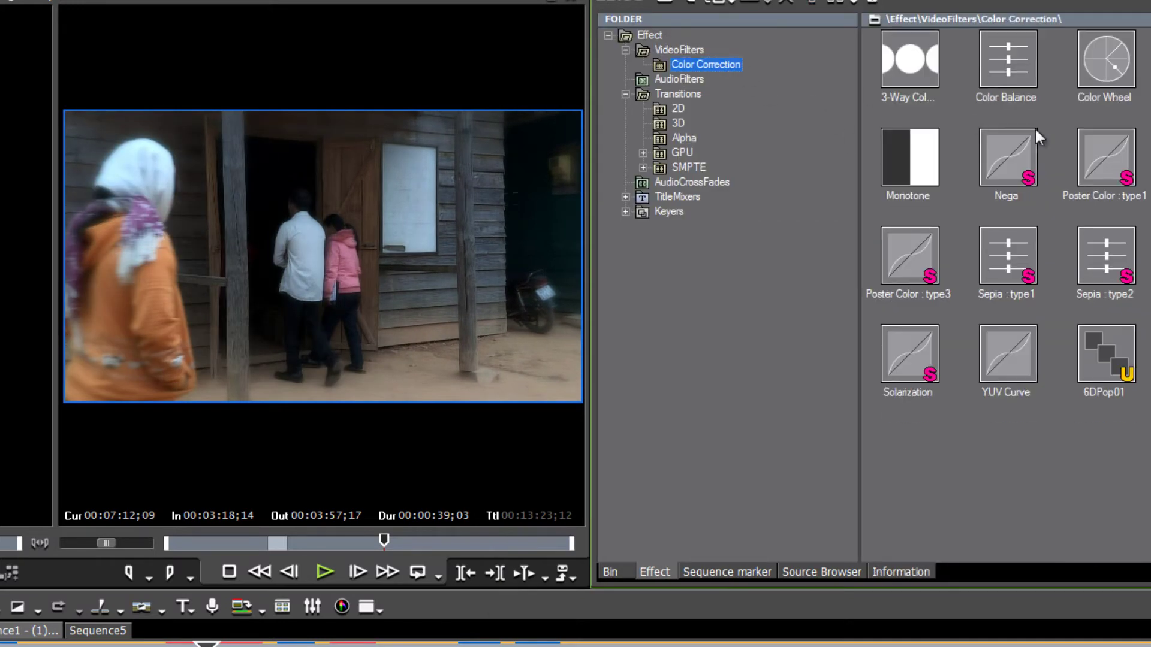
left_click_drag(1005, 67, 186, 646)
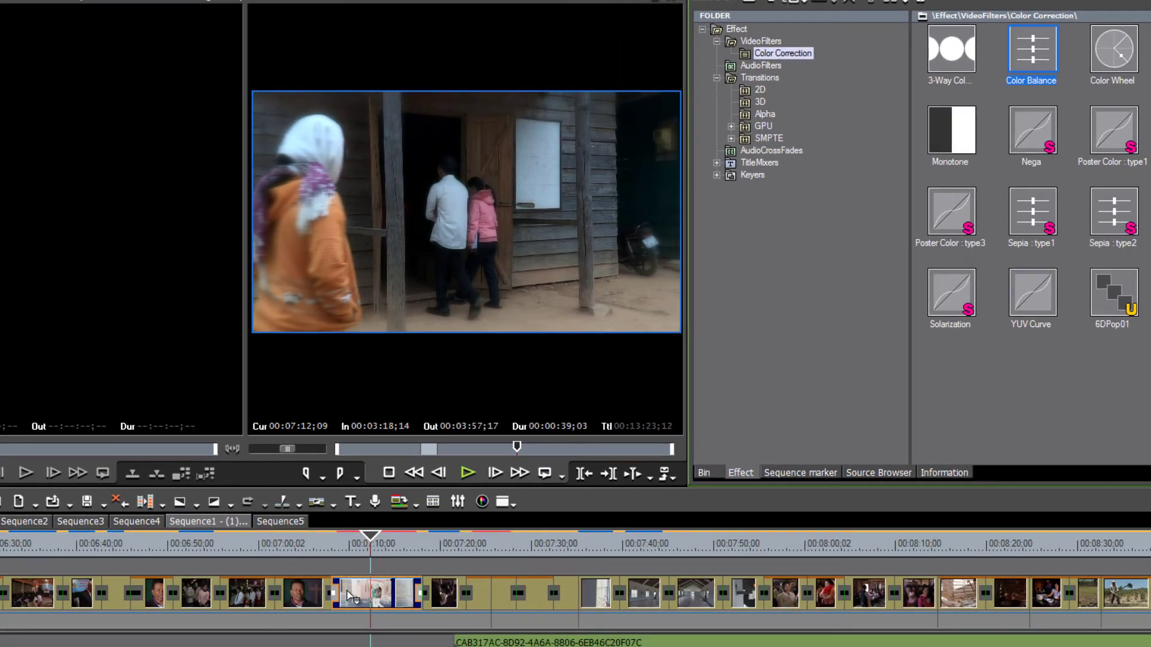
left_click(354, 596)
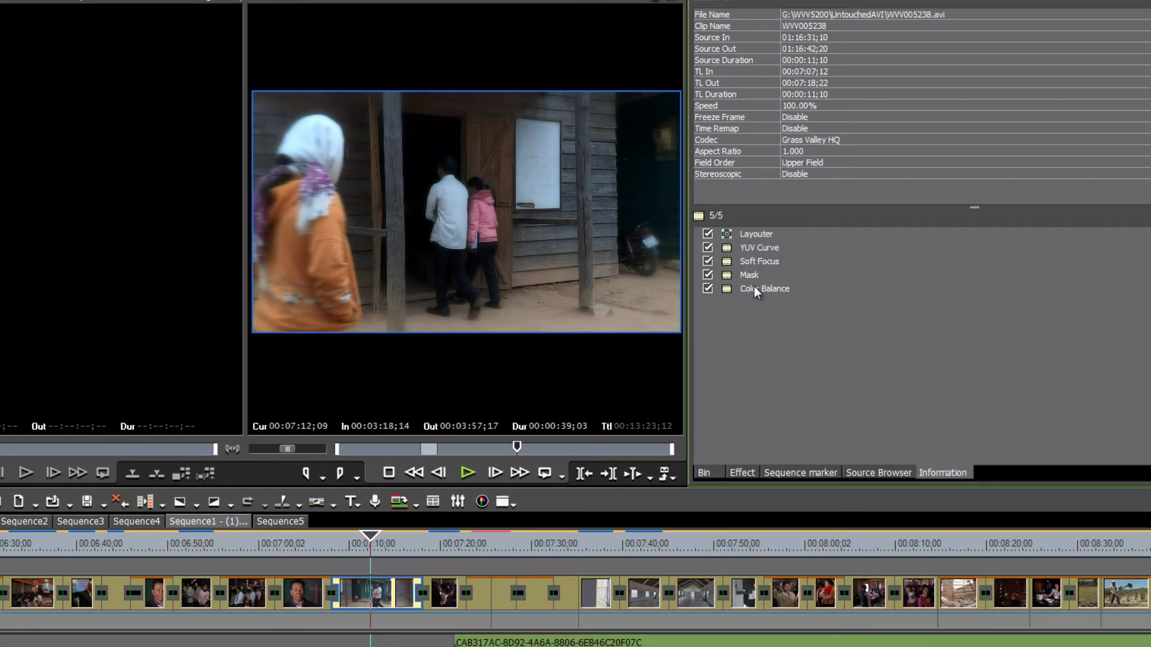
double_click(754, 289)
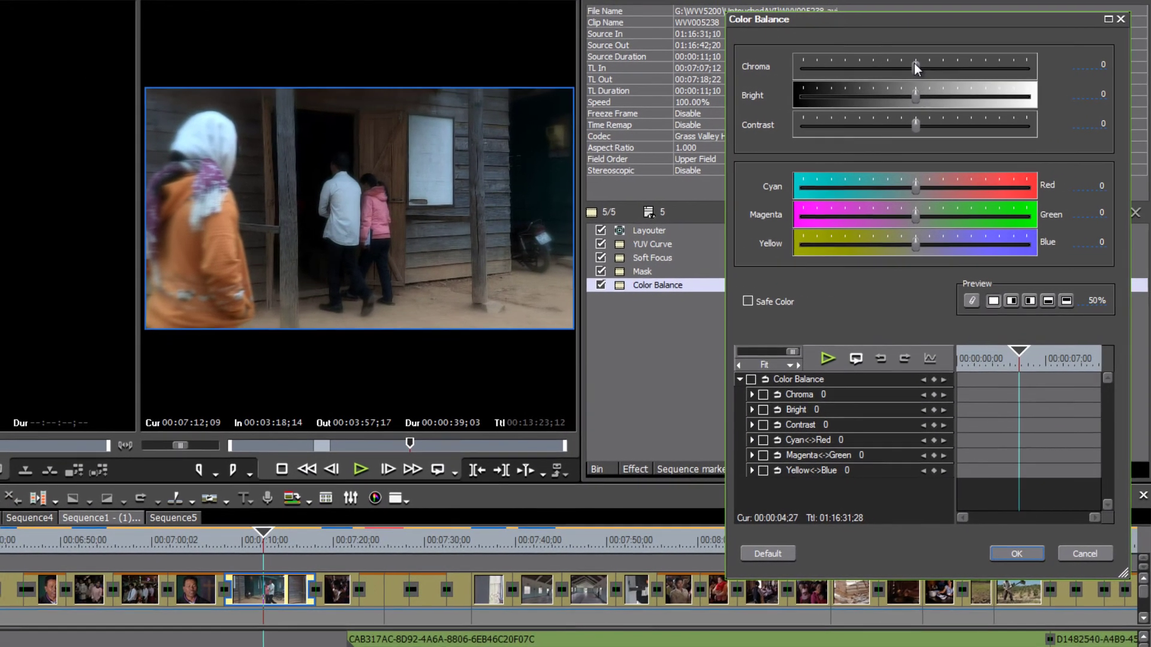
Close Color Balance unchanged, switch YUV Curve, Soft Focus and Mask off and back on, and scrub to compare.
left_click(1014, 552)
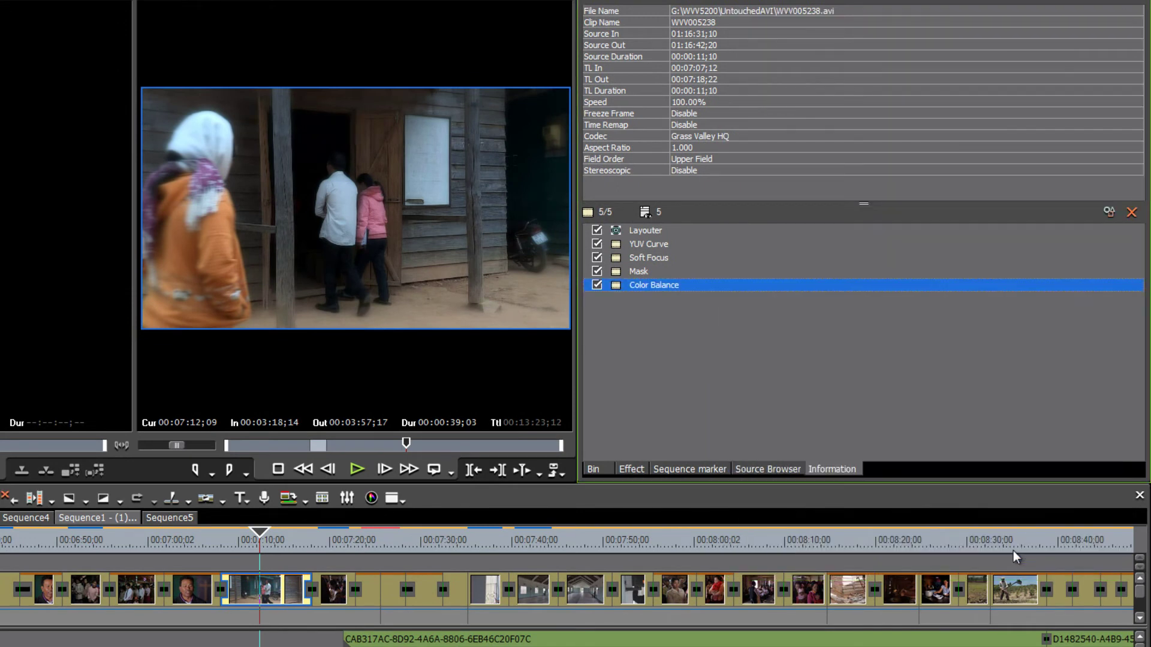
left_click(596, 244)
left_click(596, 255)
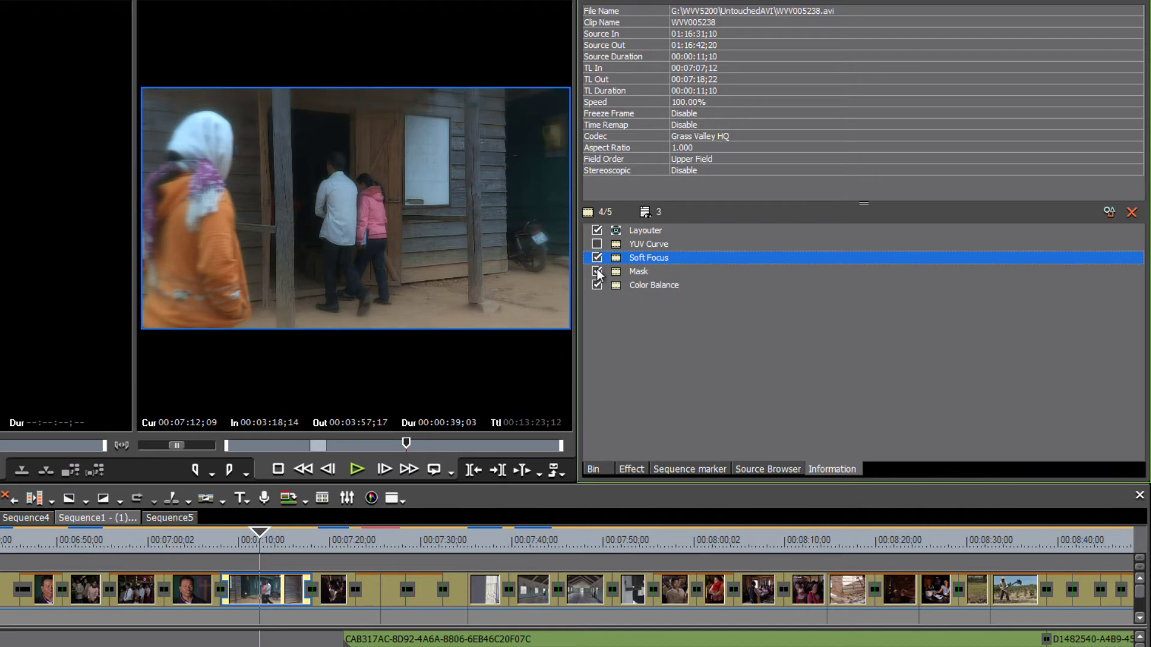
left_click(597, 271)
left_click(597, 257)
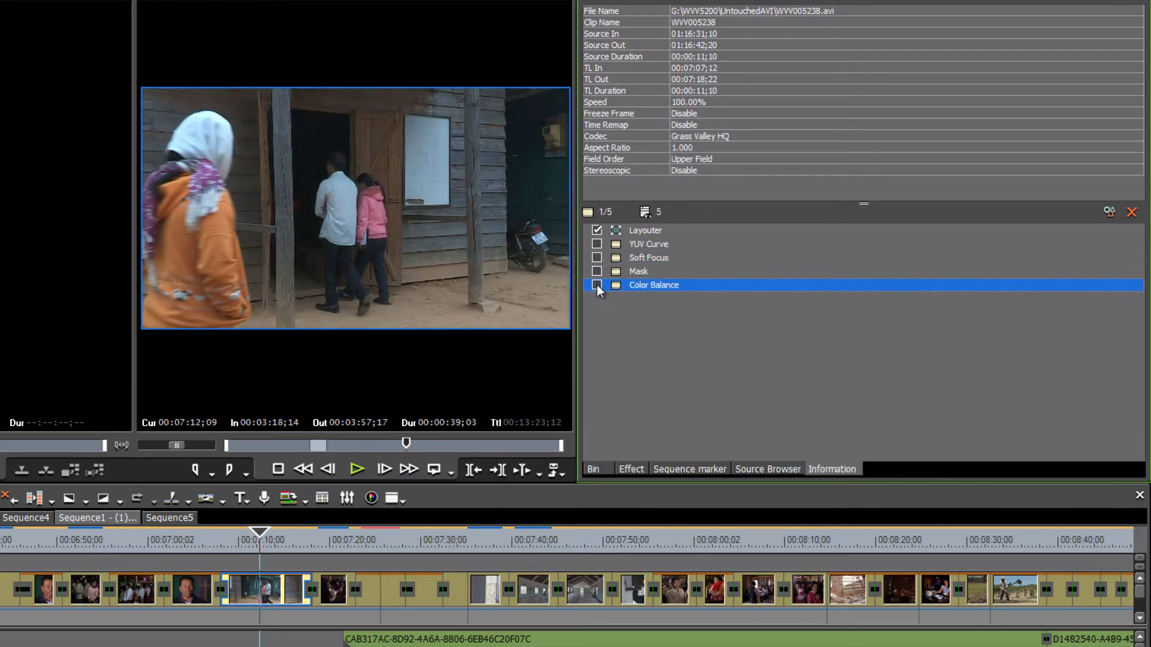
left_click(597, 286)
left_click(597, 271)
left_click(597, 257)
left_click(597, 244)
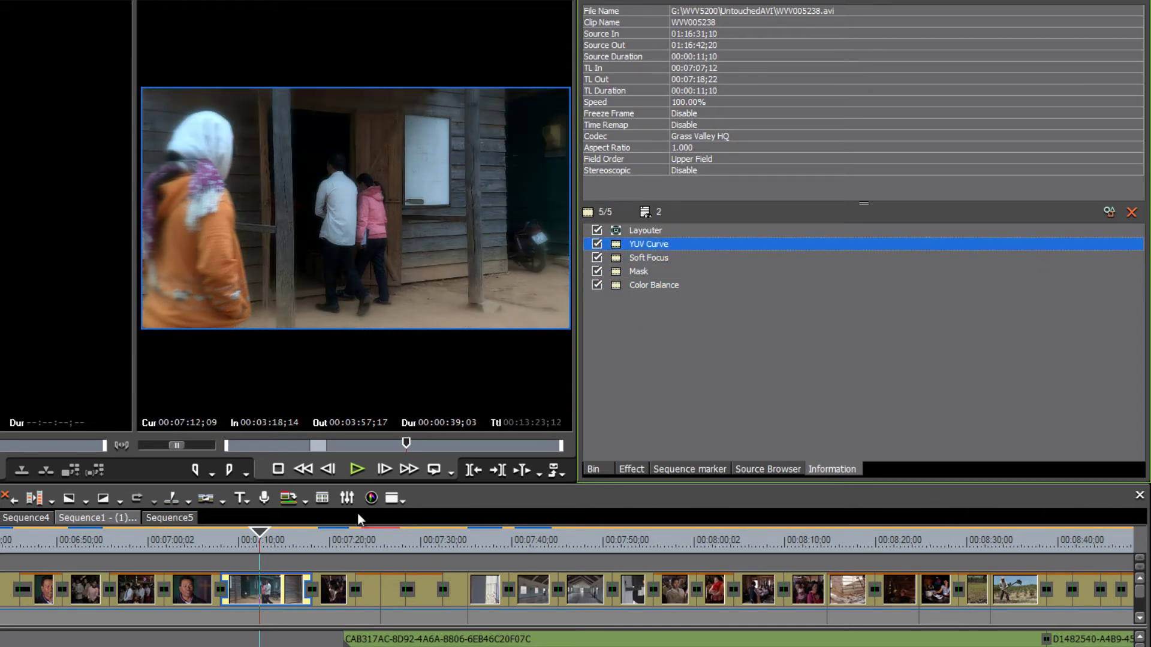
mouse_move(265, 541)
left_mouse_down()
mouse_move(194, 540)
mouse_move(259, 540)
left_mouse_up()
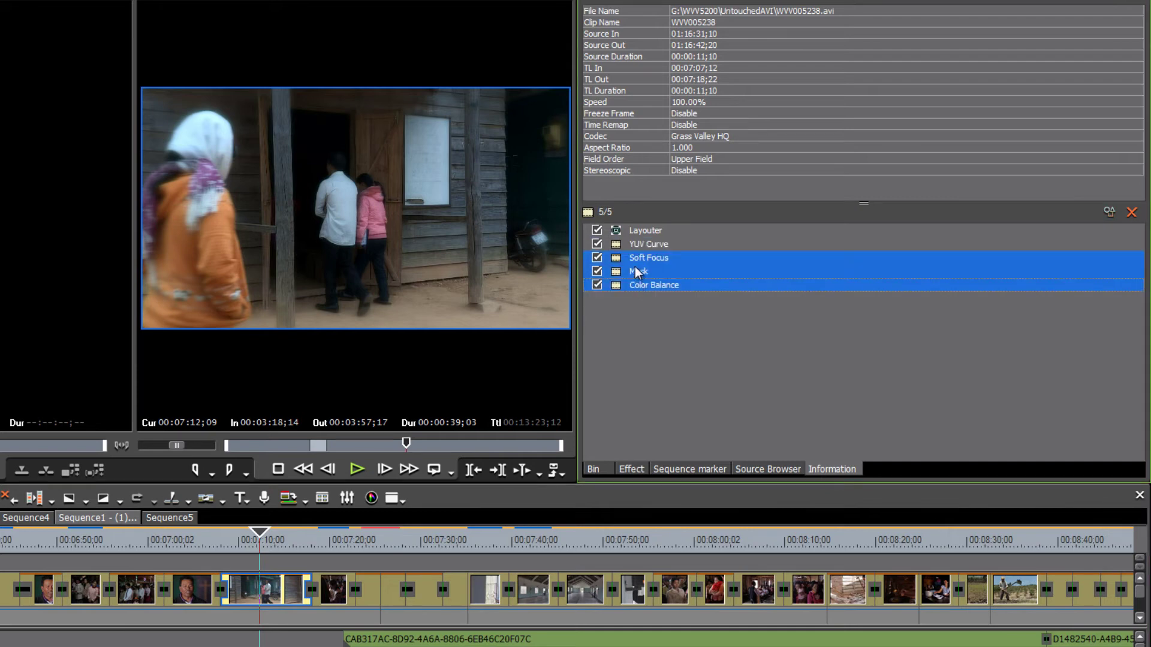
Select YUV Curve through Color Balance and save them as a current user preset.
left_click(628, 244)
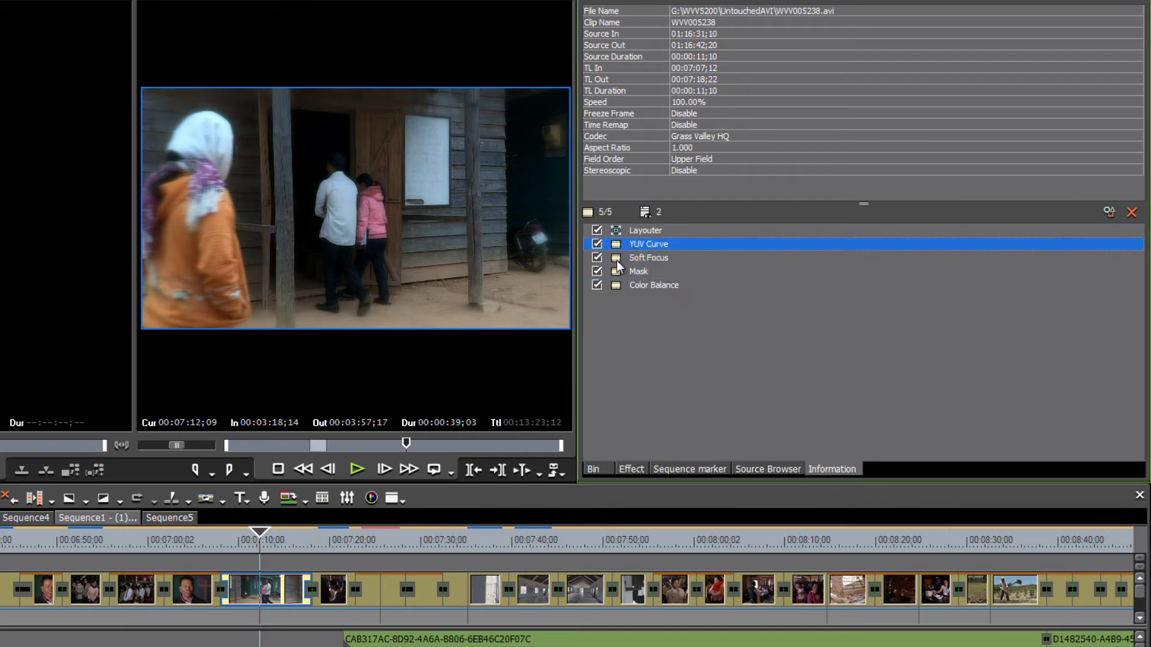
left_click(648, 285, "shift")
right_click(649, 287)
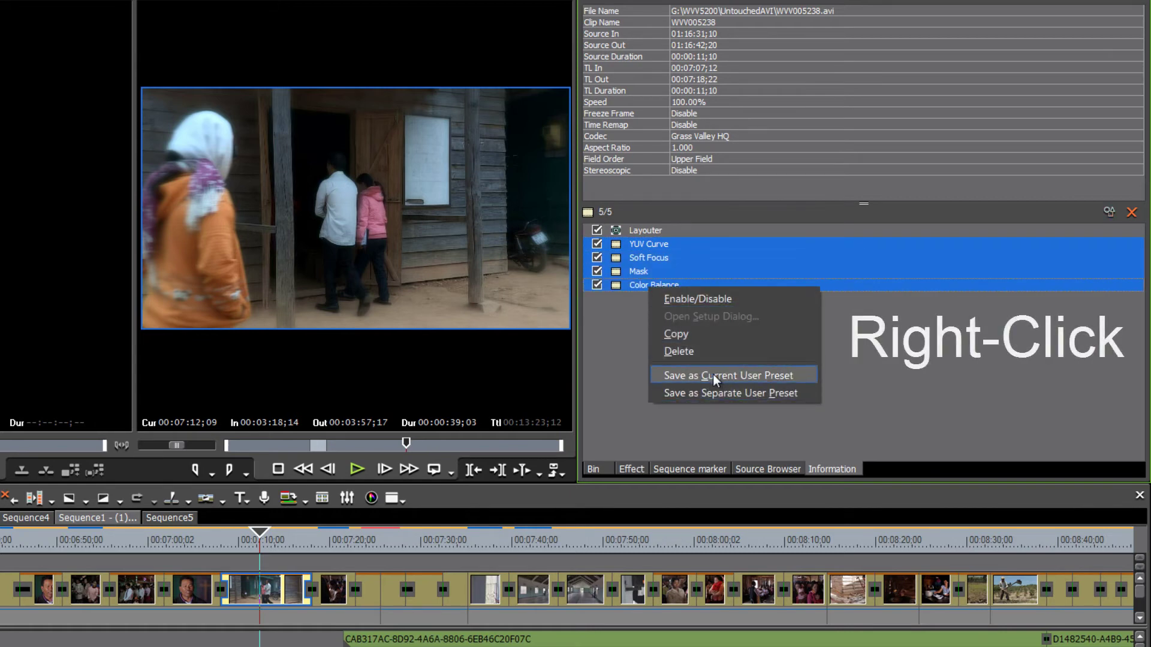
left_click(778, 375)
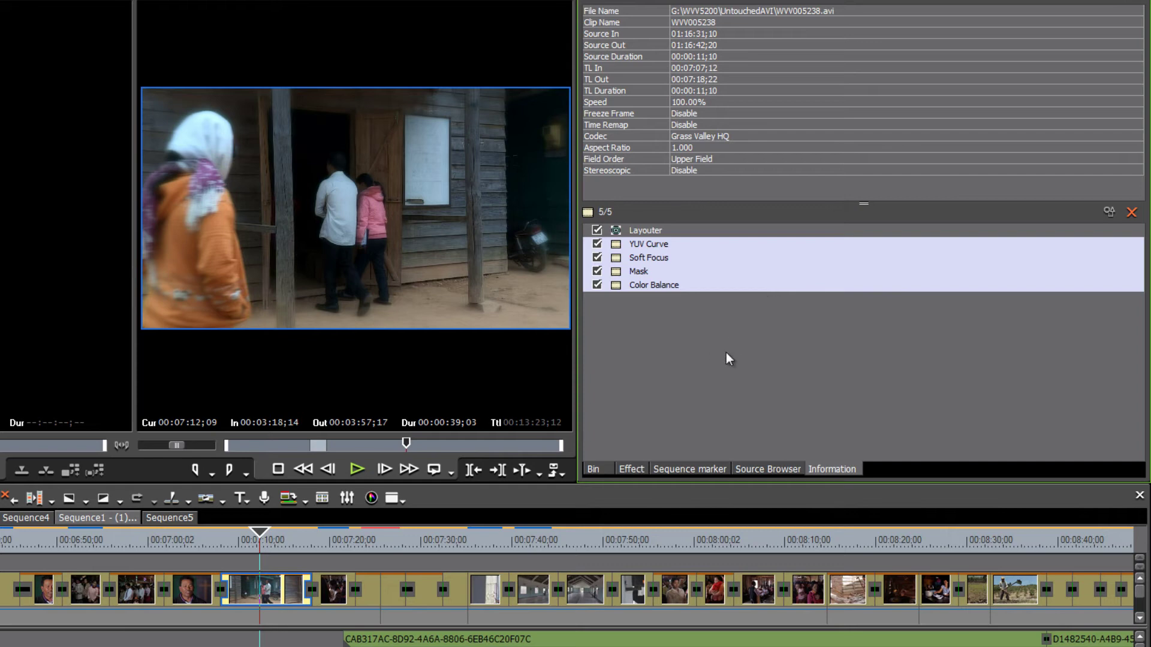
left_click(632, 468)
Rename the new YUV Curve + Soft Focus + Mask + Color Balance preset to 'Film look01'.
mouse_move(1080, 301)
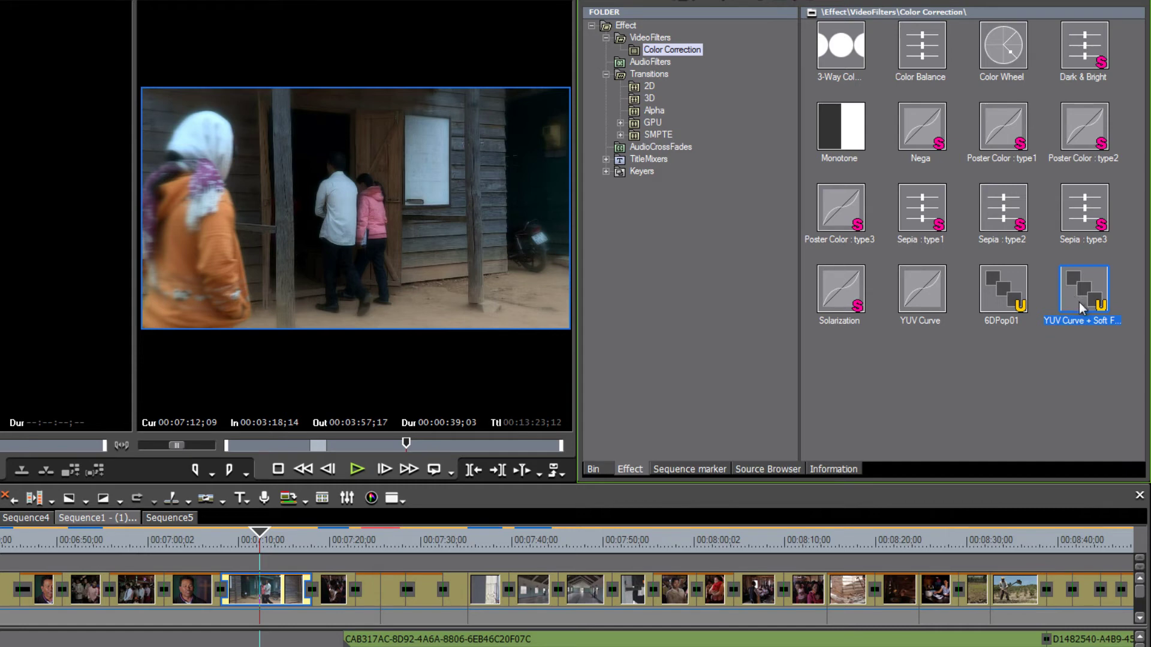
mouse_move(1088, 329)
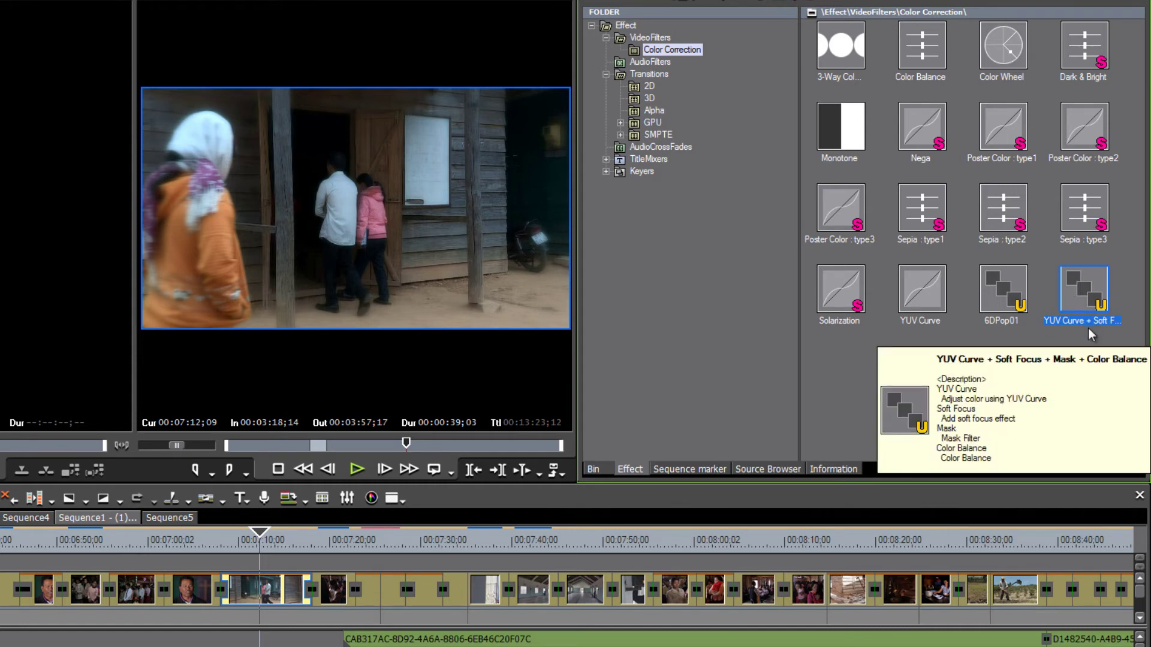
right_click(1086, 297)
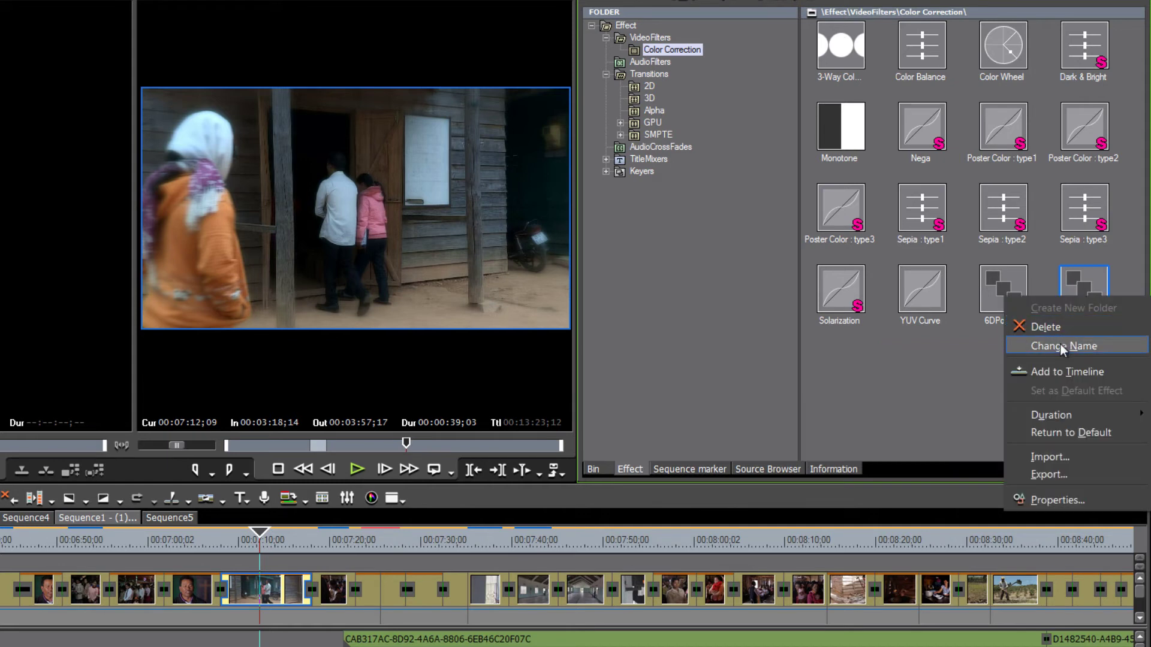
left_click(1062, 346)
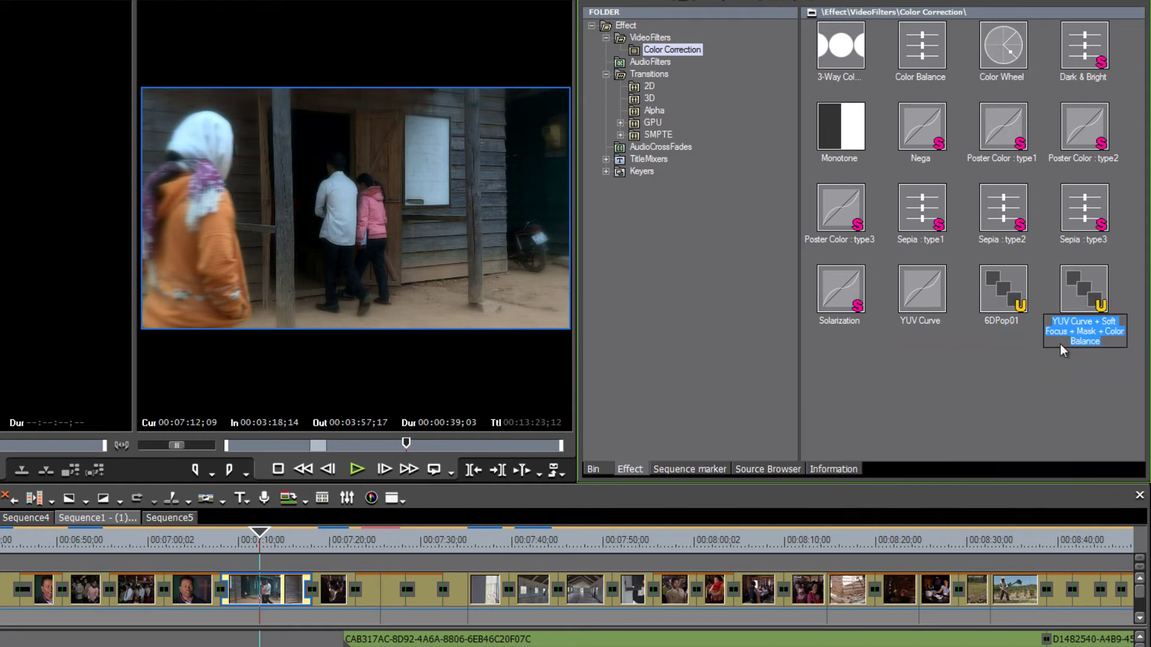
type("Film look01")
key("Return")
mouse_move(1109, 302)
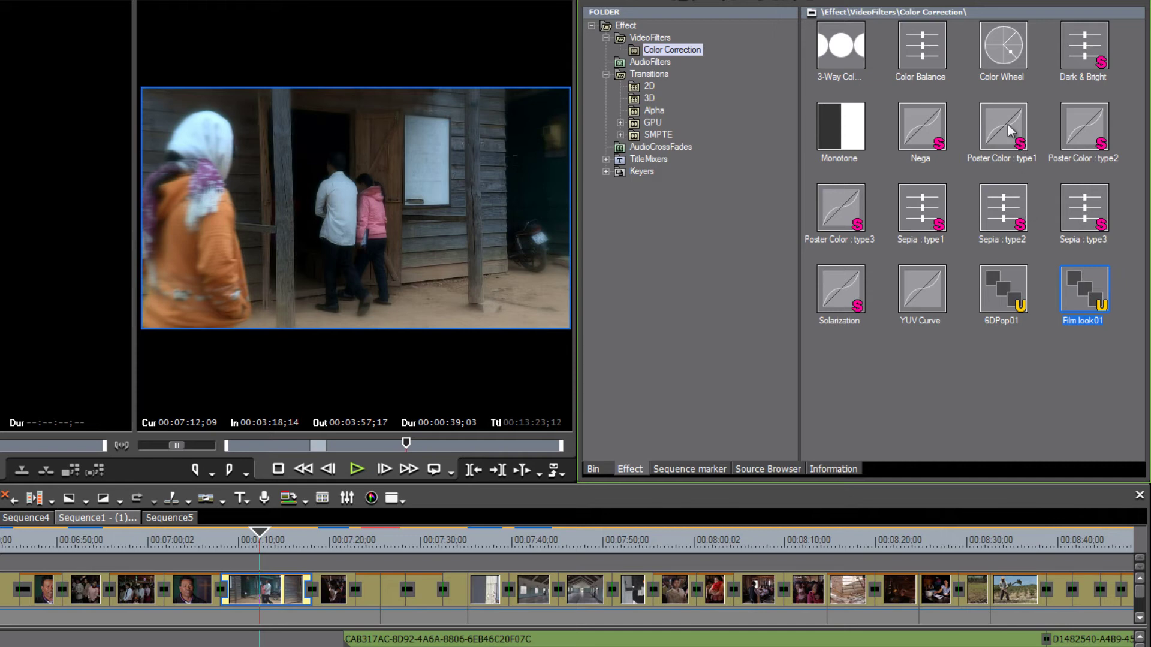
mouse_move(1007, 142)
Zoom the timeline to around 00:05:40 and marquee-select the eating-scene clips up to 00:05:55.
scroll(323, 559, "down", 2)
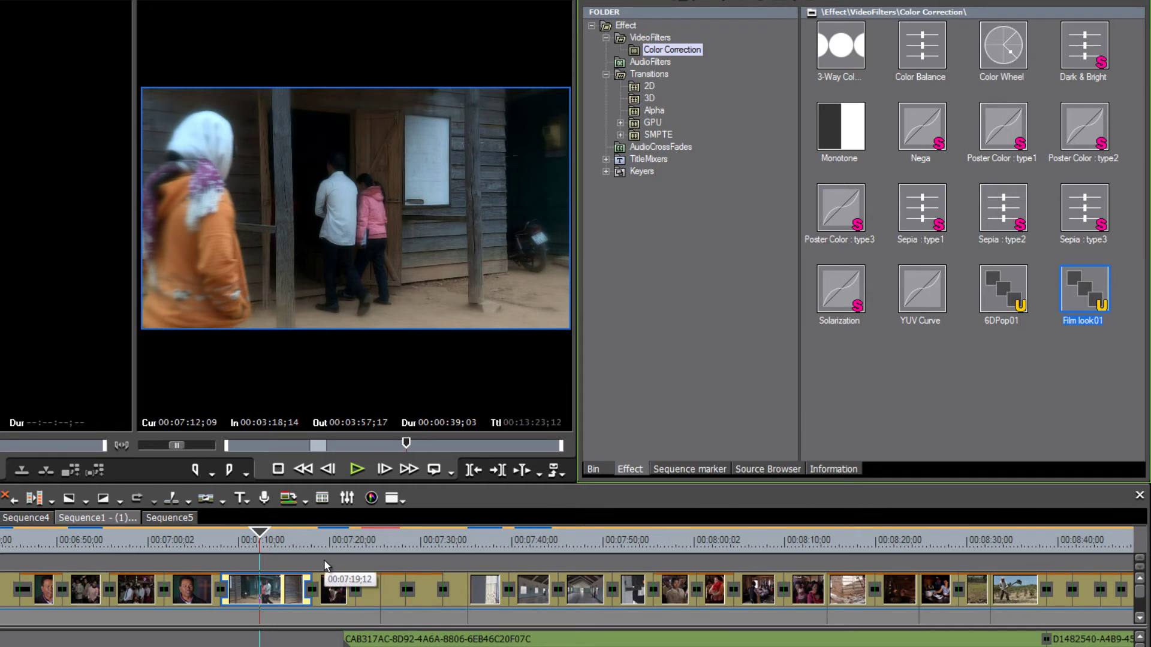
left_click_drag(258, 538, 3, 537)
key("l")
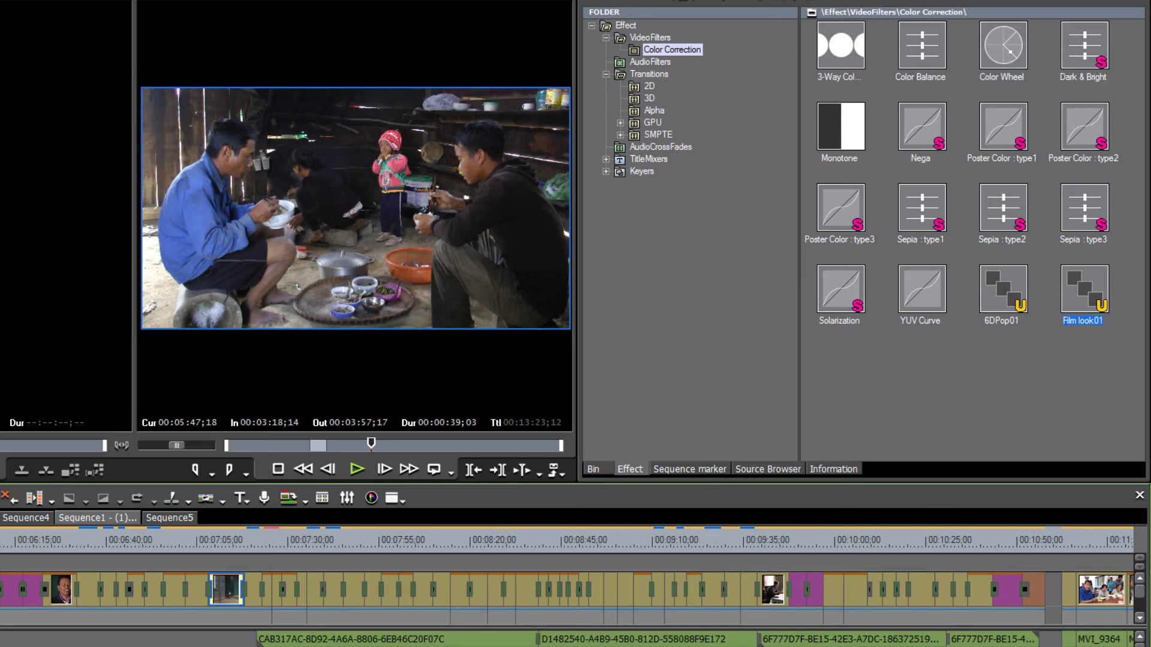
key("ctrl+KP_Add")
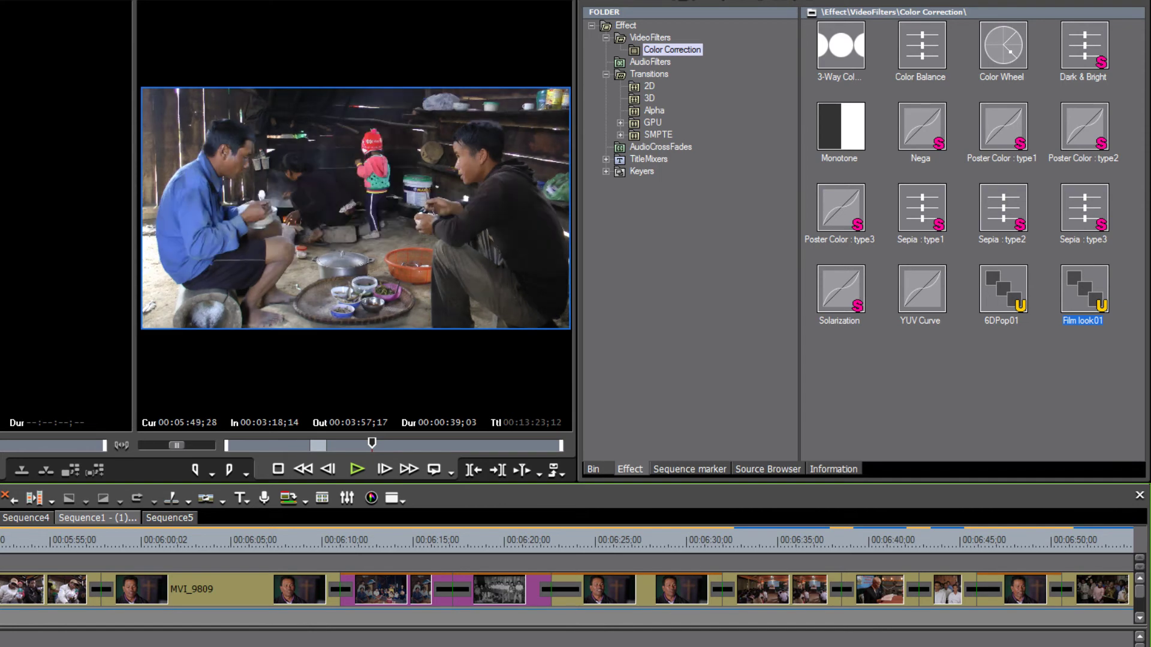
left_click_drag(120, 546, 66, 561)
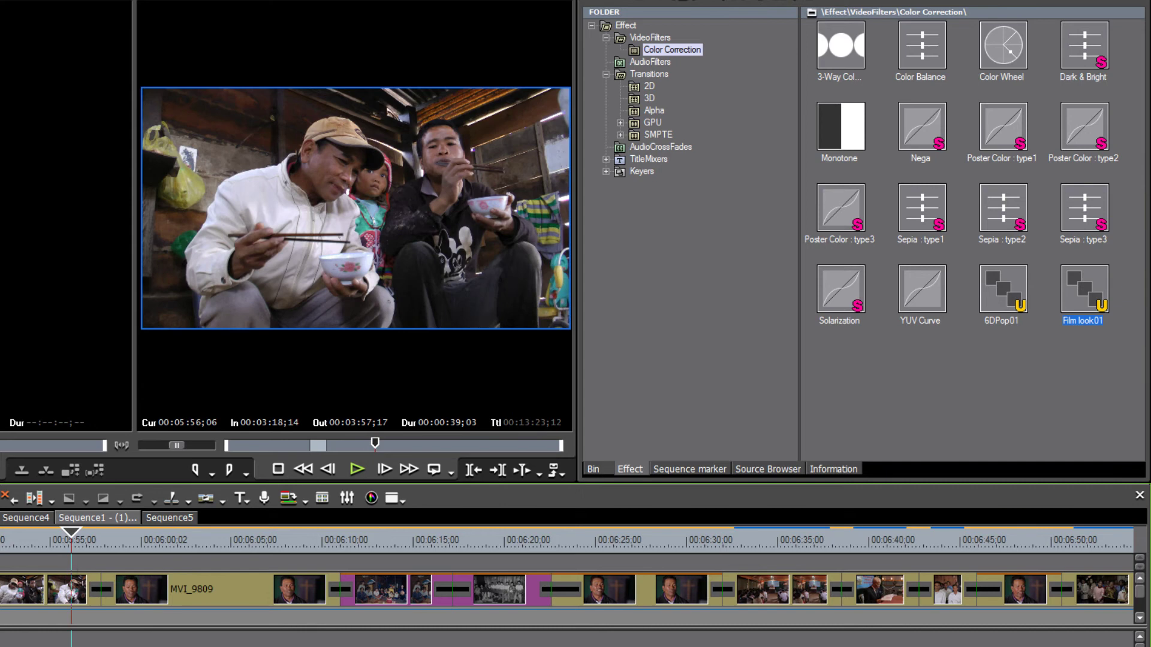
scroll(567, 566, "left", 5)
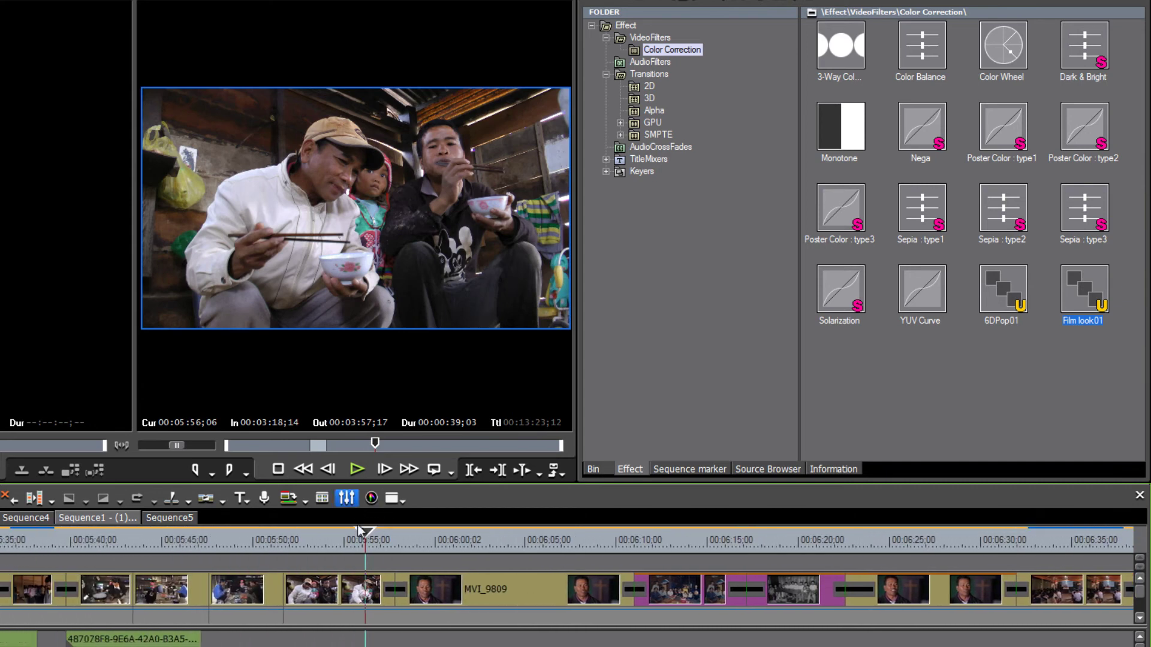
left_click_drag(365, 535, 116, 543)
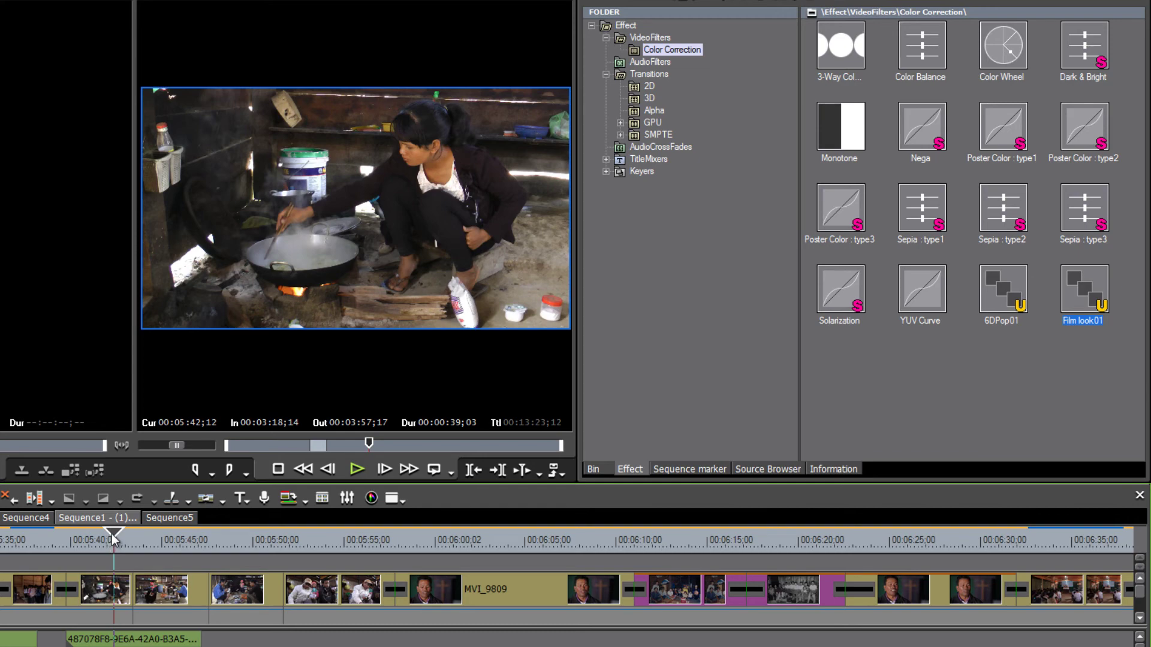
left_click_drag(110, 540, 114, 566)
left_click_drag(96, 555, 348, 607)
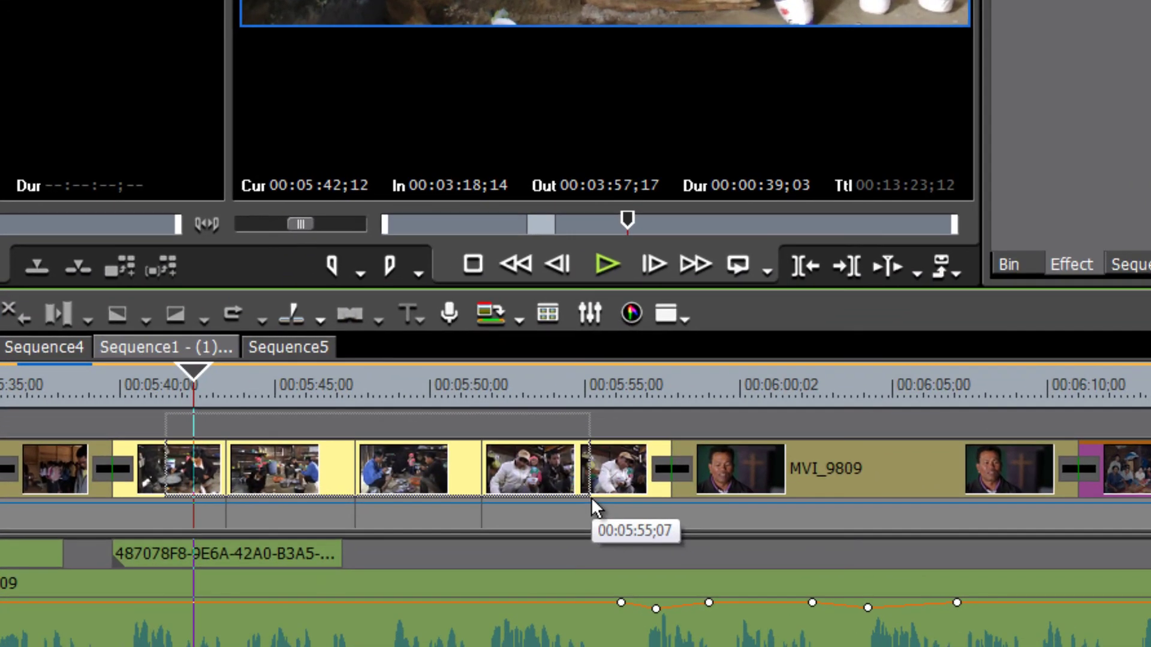
Clear the selection and marquee-select the run of kitchen clips on the timeline.
left_click_drag(591, 497, 591, 496)
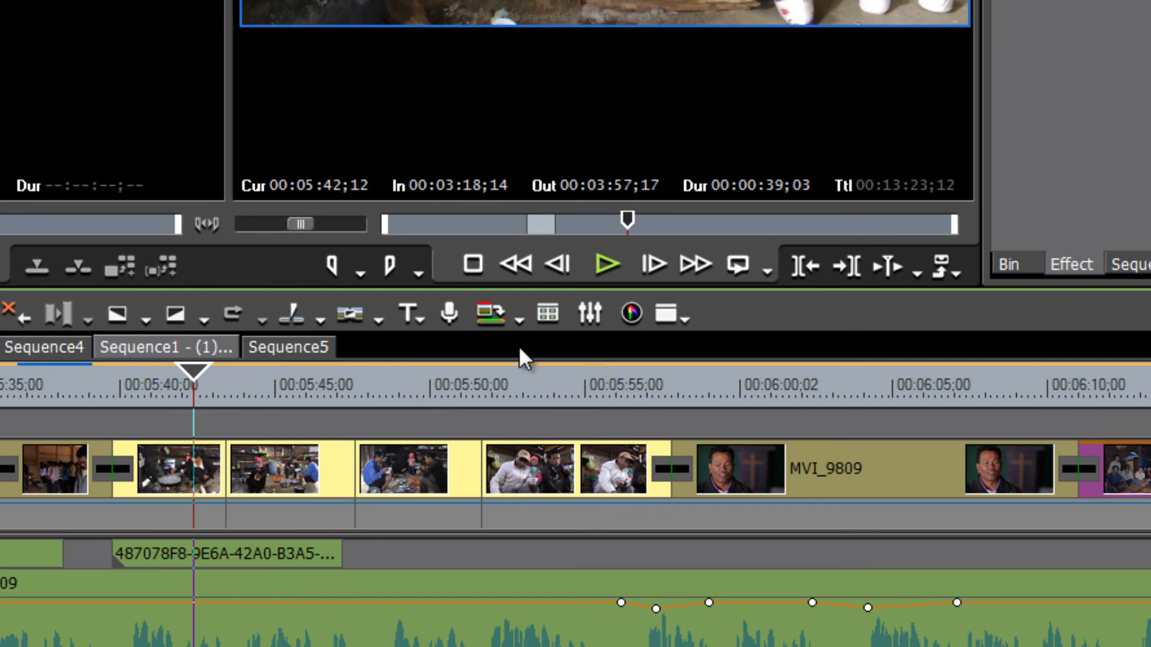
left_click(163, 416)
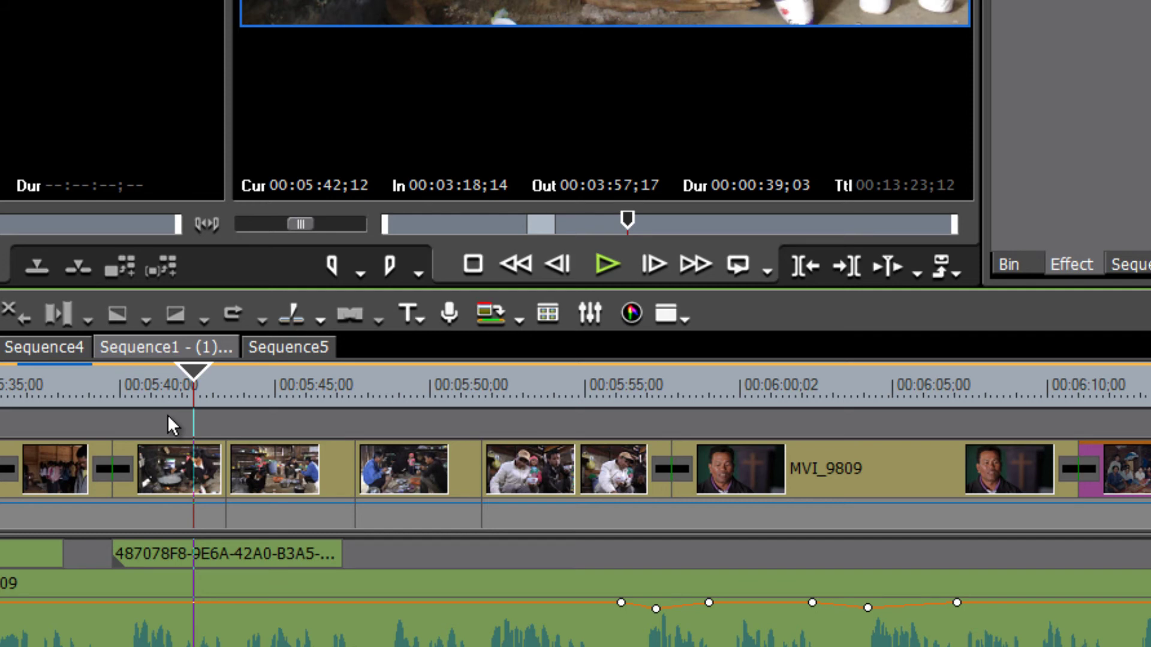
left_click_drag(167, 415, 191, 514)
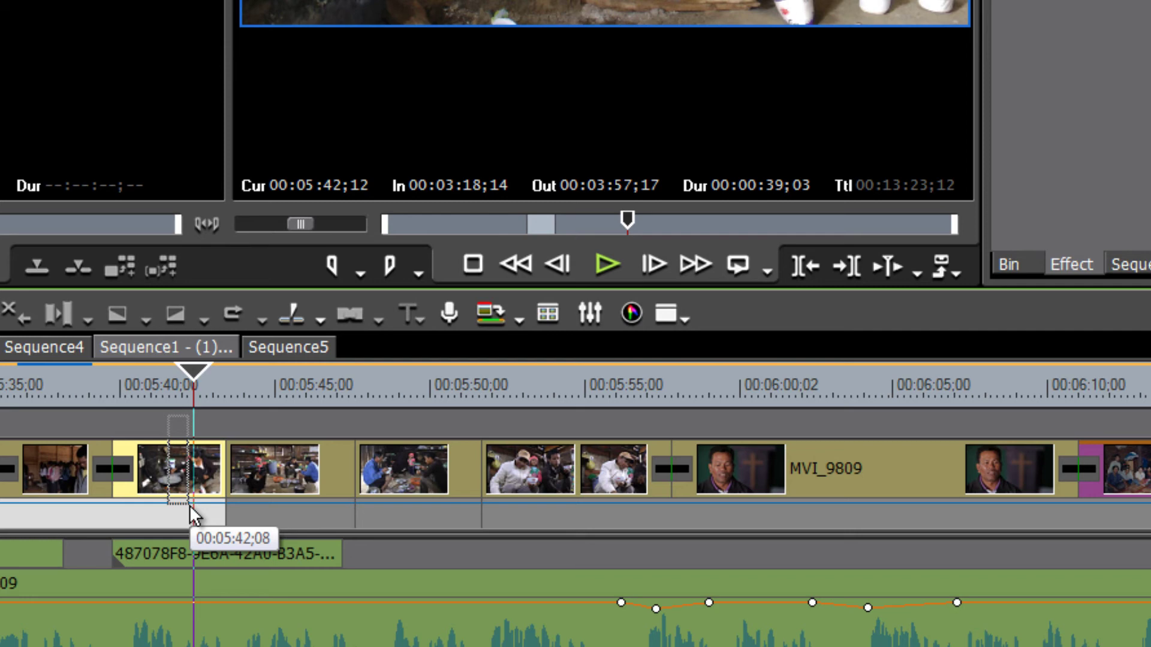
left_click_drag(190, 506, 622, 497)
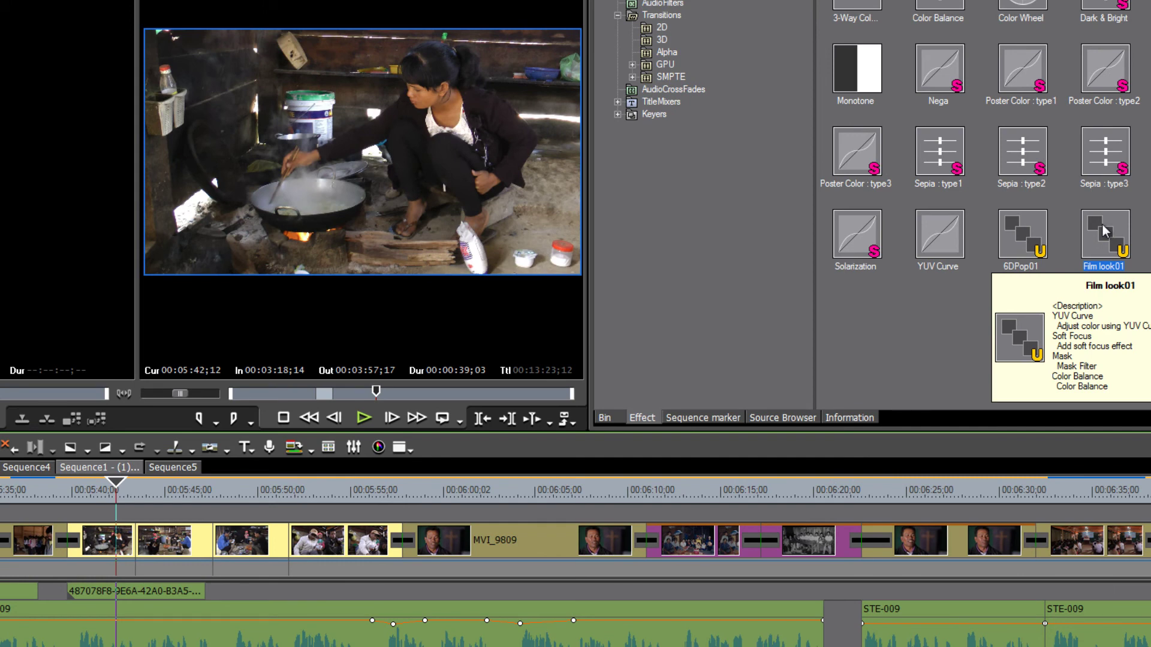
Apply Film look01 to the selected kitchen clips, preview them, then select the cooking clip to inspect its filters.
left_click_drag(1103, 231, 259, 536)
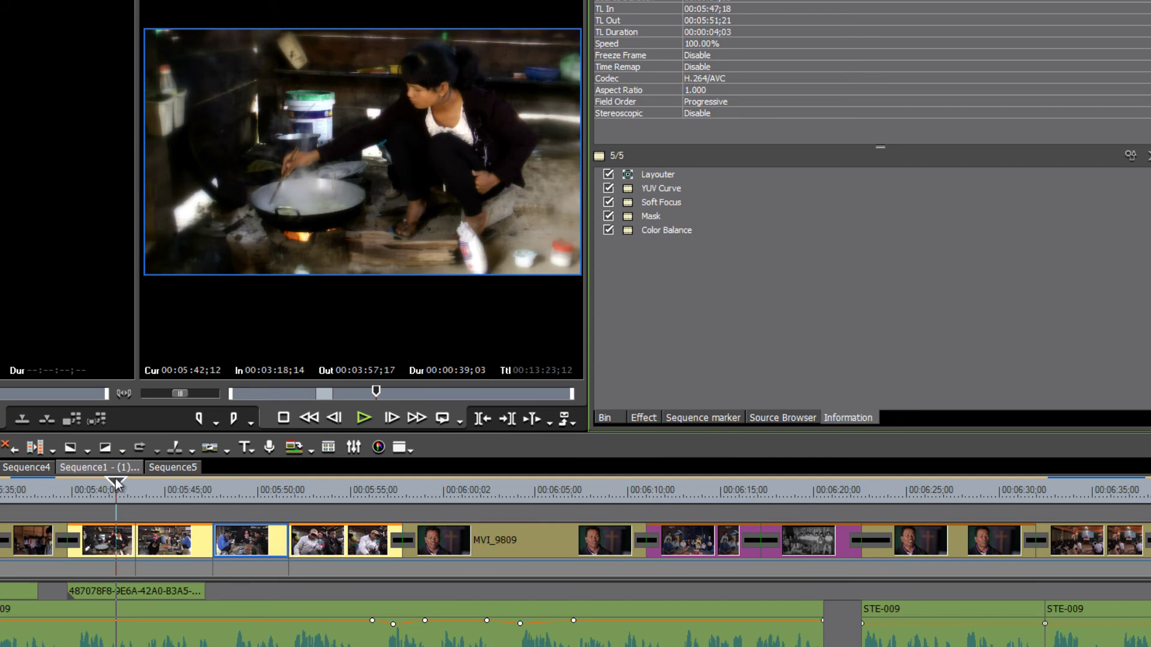
mouse_move(116, 483)
left_mouse_down()
mouse_move(372, 494)
mouse_move(47, 504)
mouse_move(128, 507)
mouse_move(117, 498)
left_mouse_up()
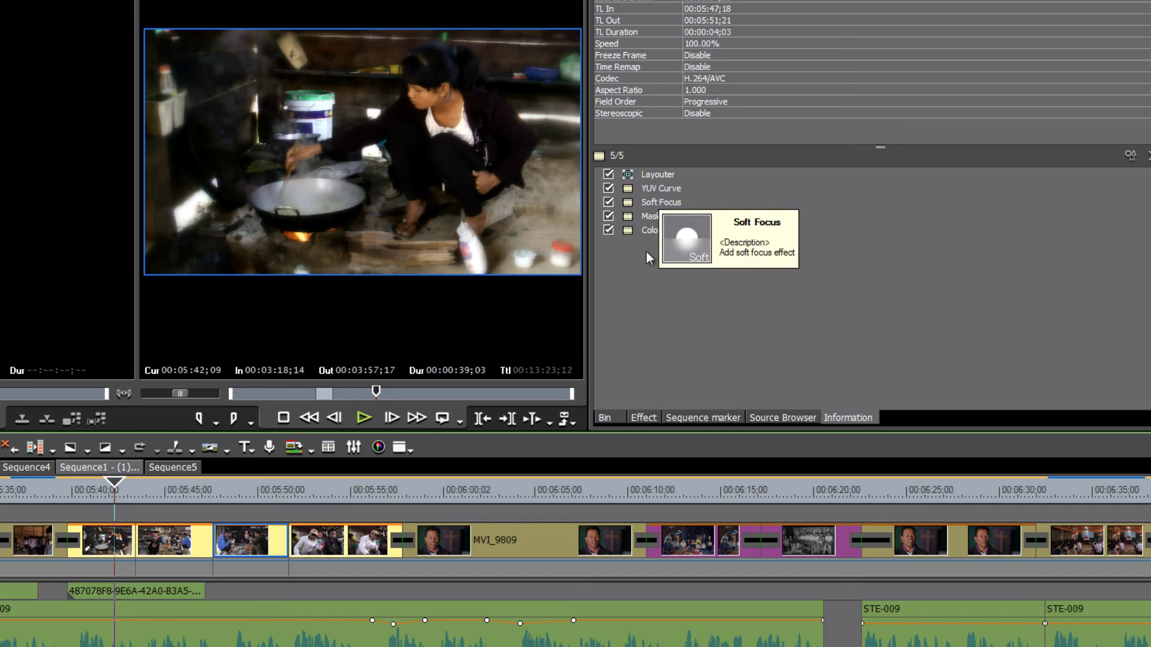
left_click_drag(30, 493, 111, 499)
left_click(109, 541)
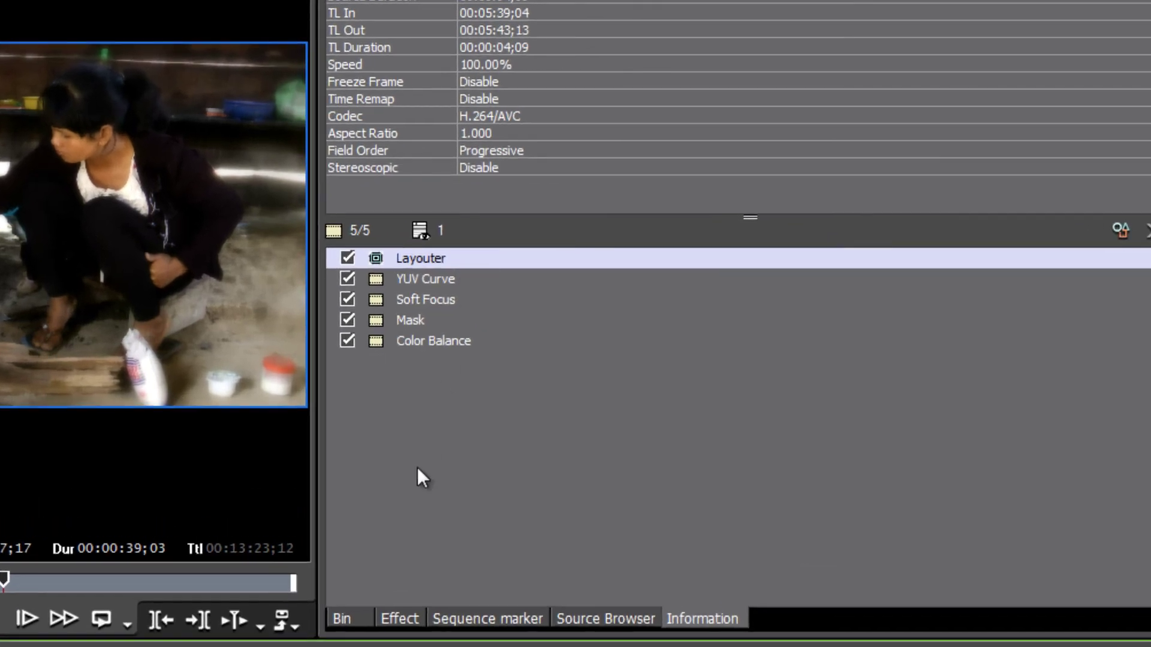
left_click(398, 617)
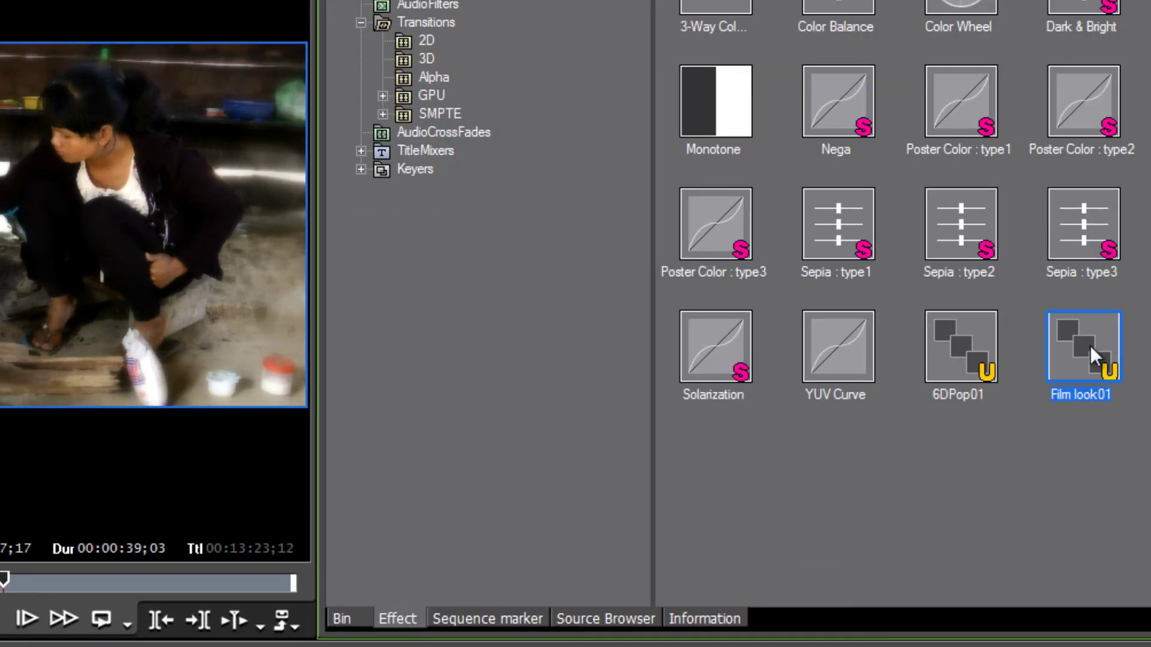
mouse_move(1090, 345)
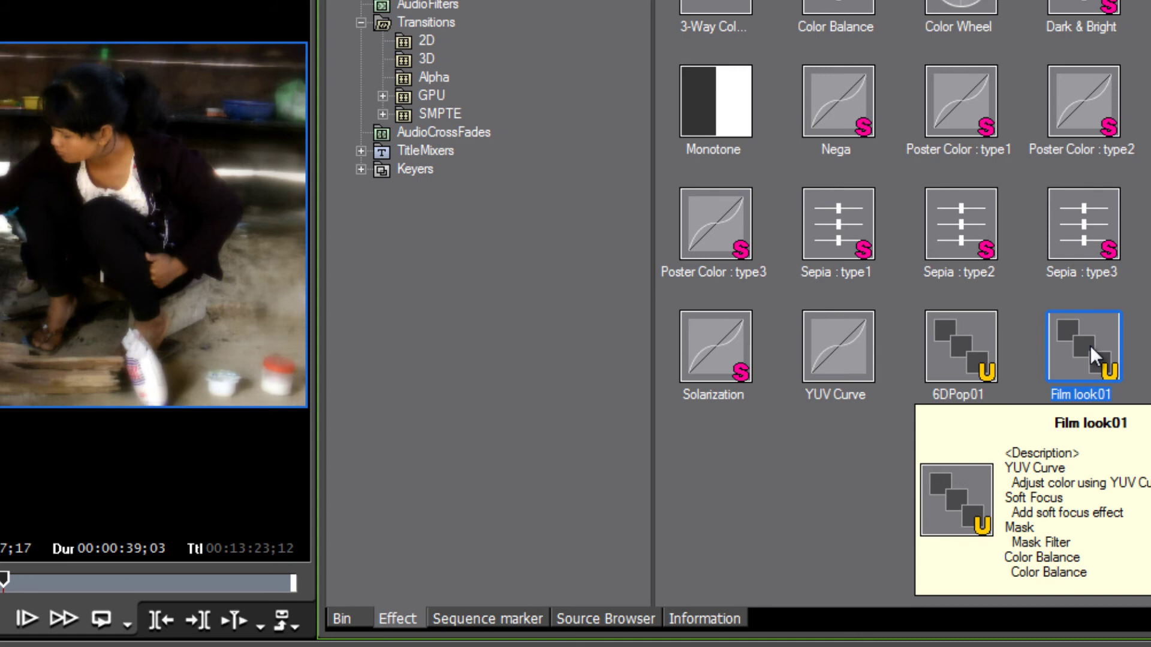
left_click(724, 616)
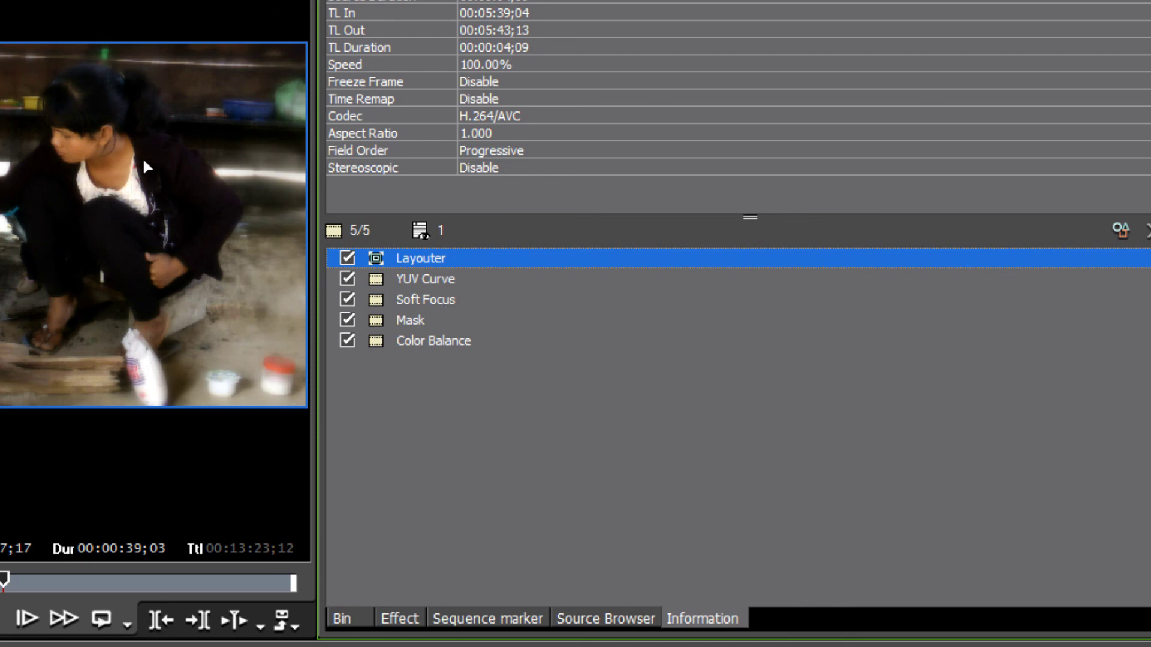
Increase the clip's main Soft Focus blur slightly and confirm.
double_click(426, 298)
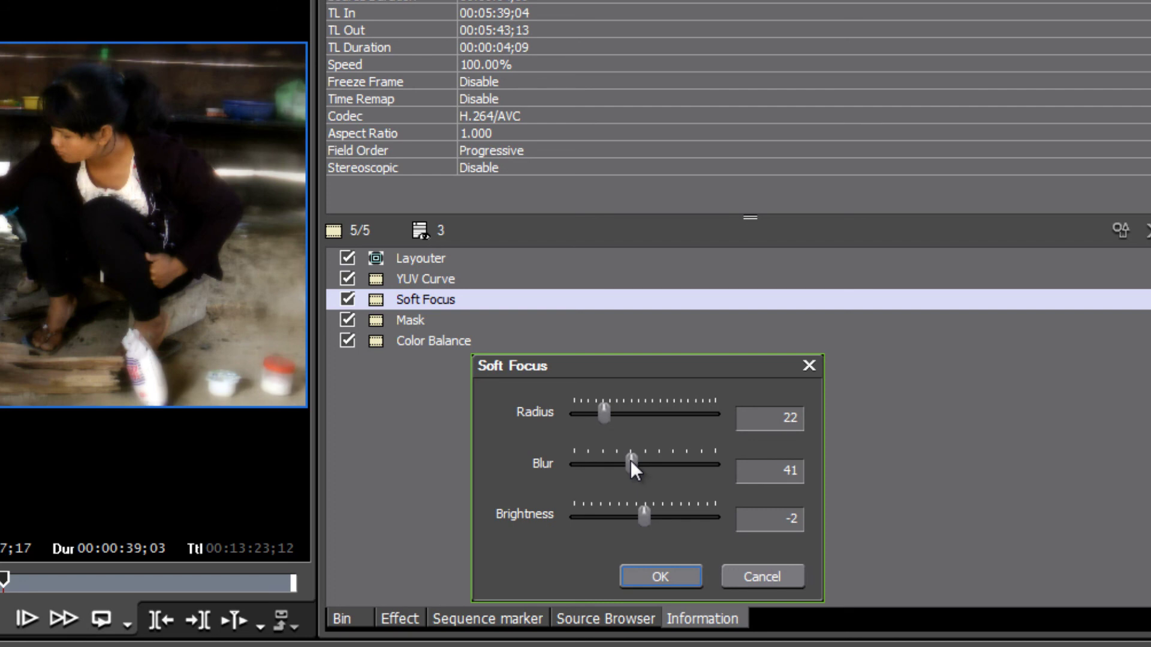
left_click_drag(631, 463, 639, 462)
left_click(667, 577)
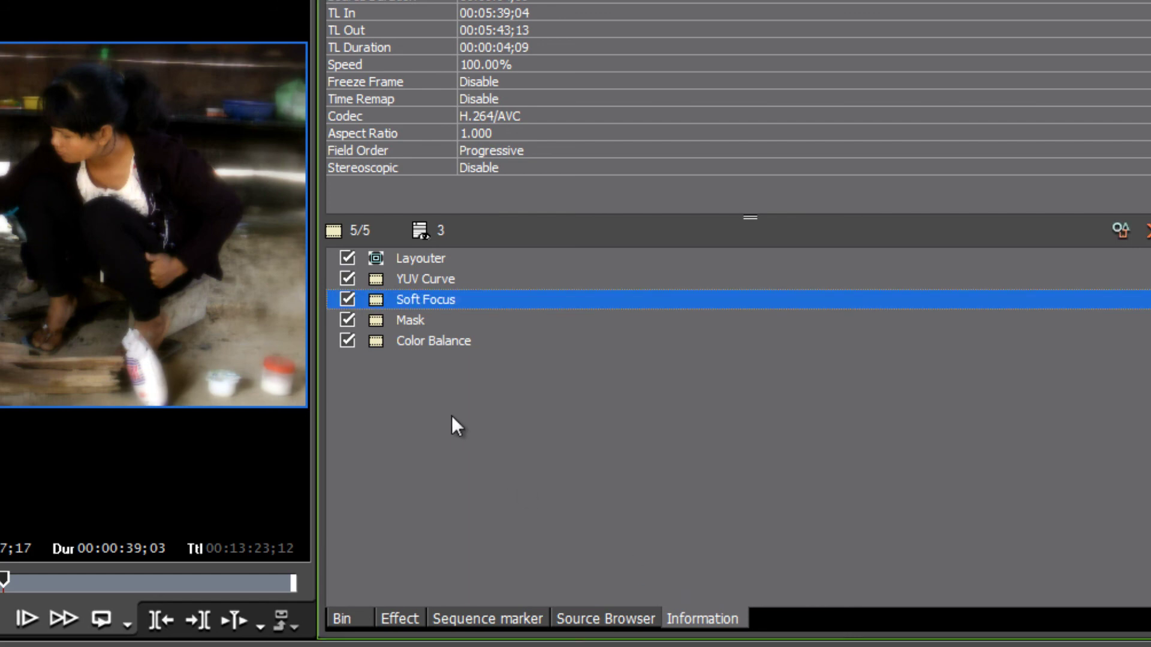
Lower the Blur of the Mask's inside Soft Focus filter from 40 to 22.
double_click(409, 320)
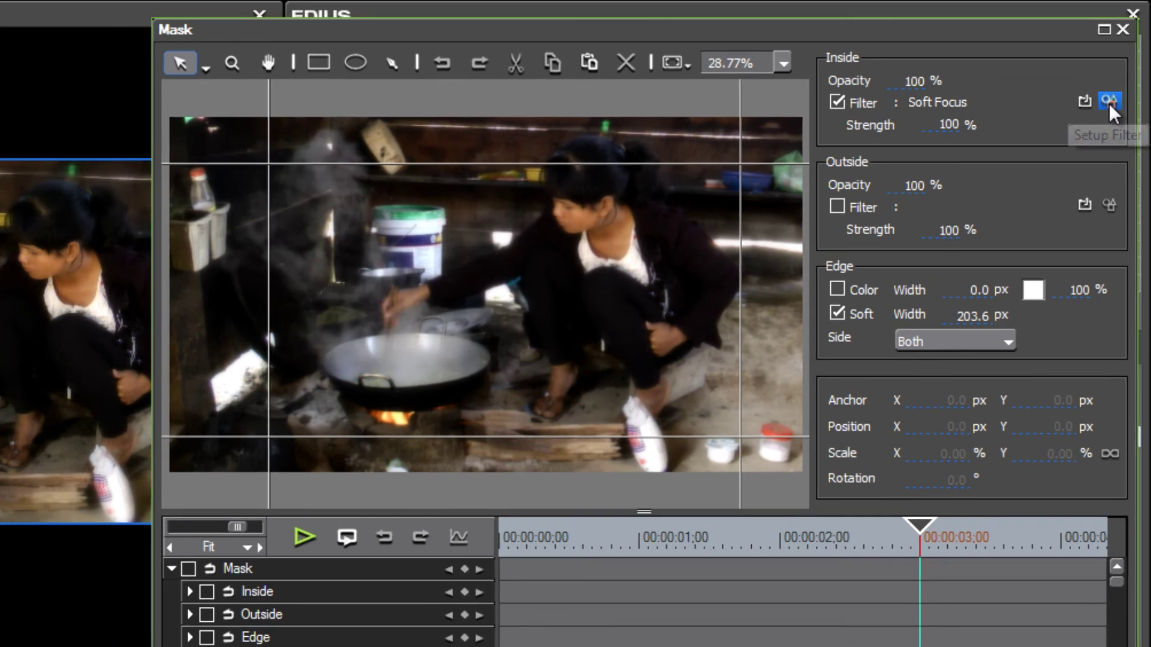
left_click(1132, 20)
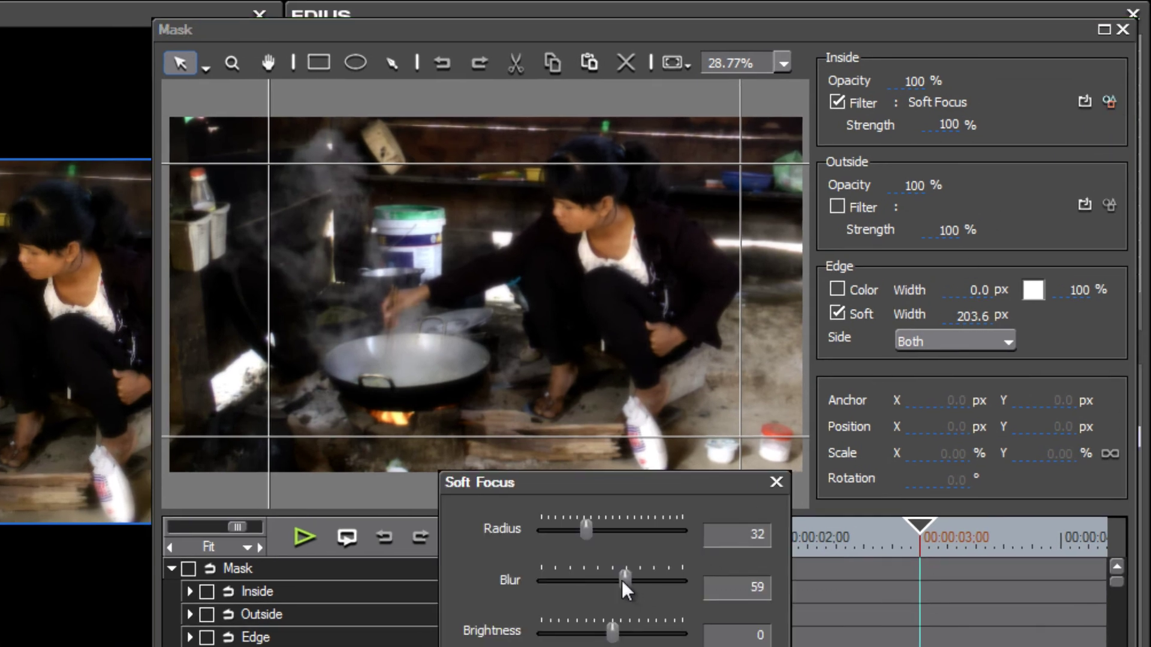
left_click_drag(625, 577, 596, 578)
key("Return")
key("Return")
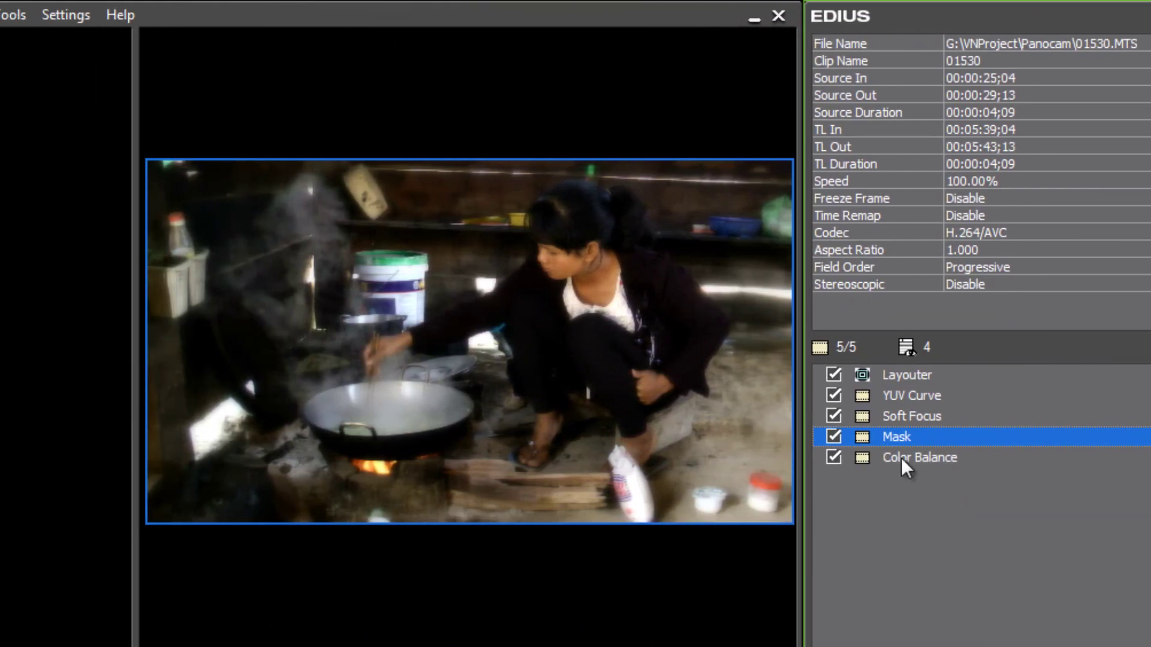
double_click(905, 429)
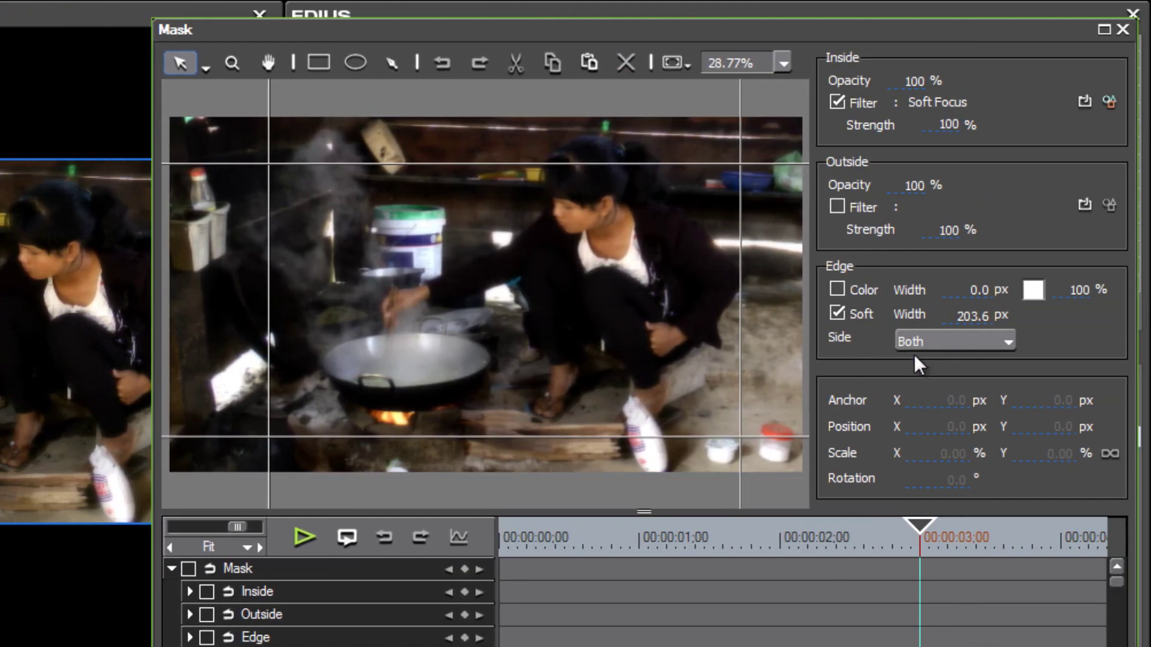
left_click(1109, 102)
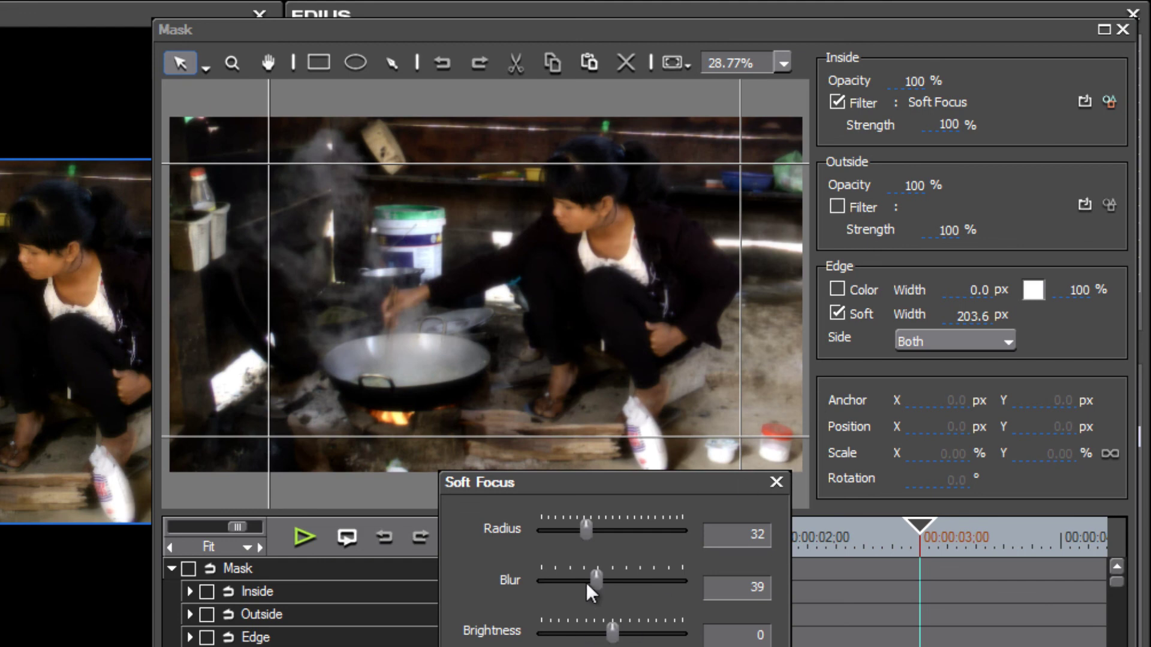
left_click_drag(591, 578, 575, 581)
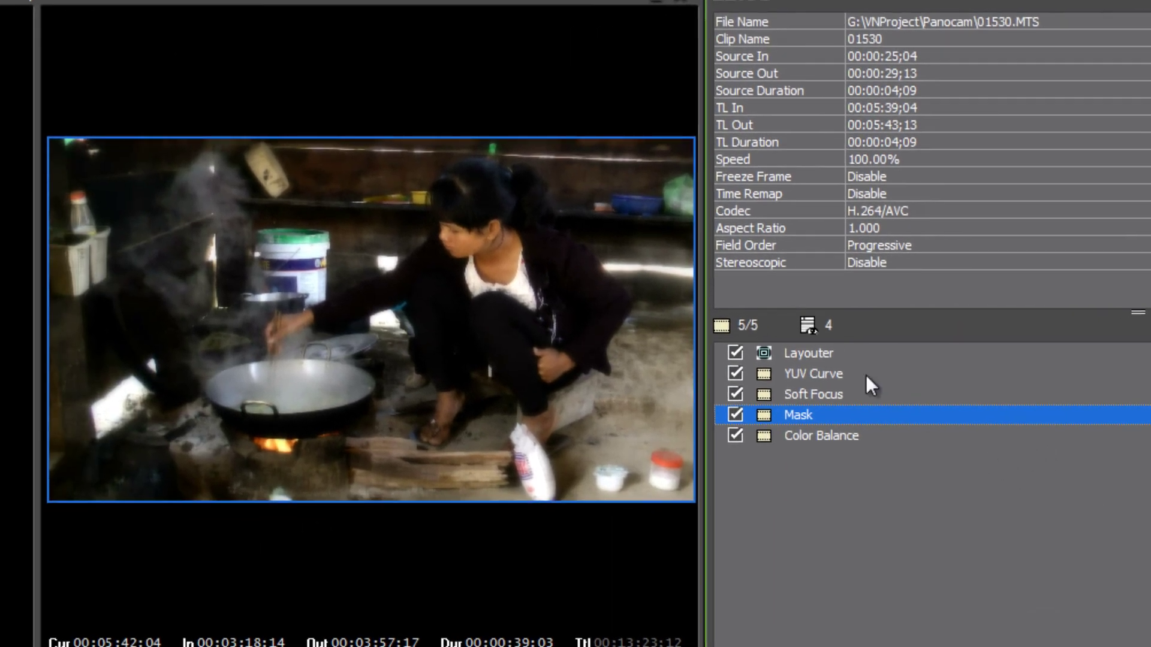
Save YUV Curve through Color Balance as a user preset named Panocam.
left_click(798, 373)
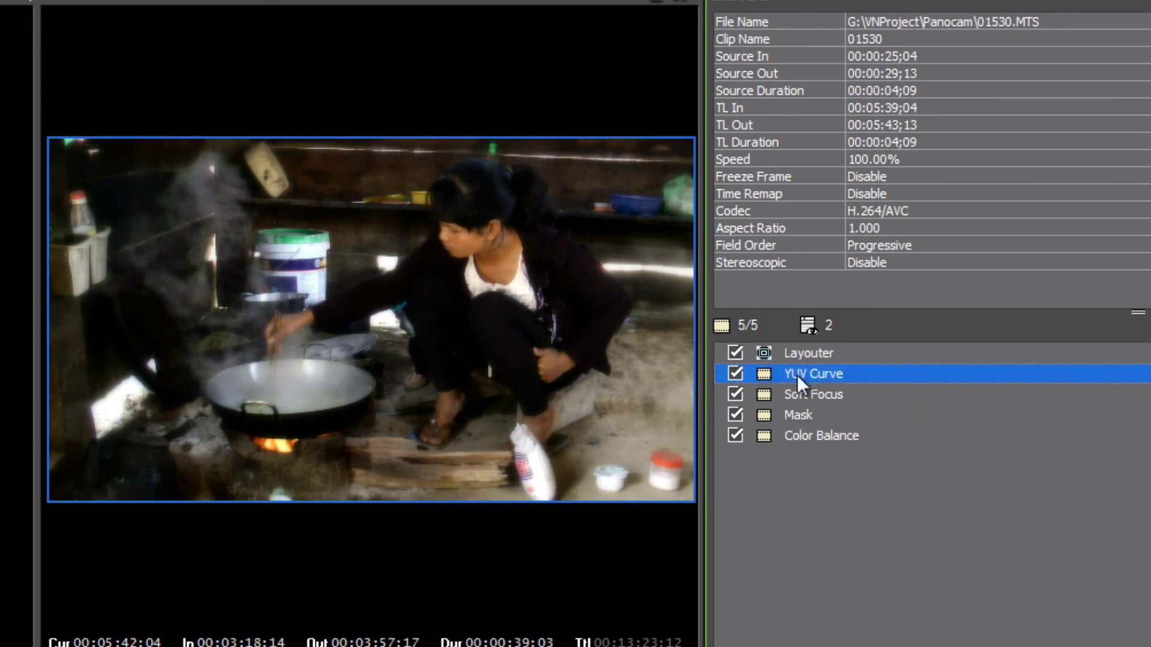
left_click(812, 441, "shift")
right_click(811, 441)
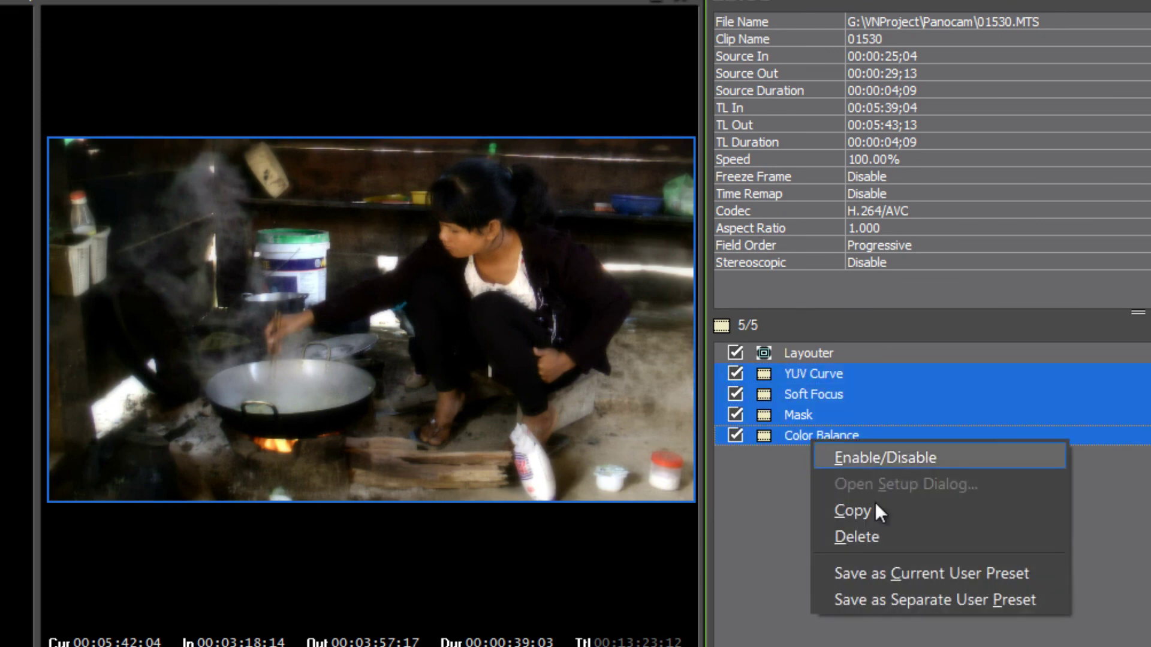
left_click(944, 574)
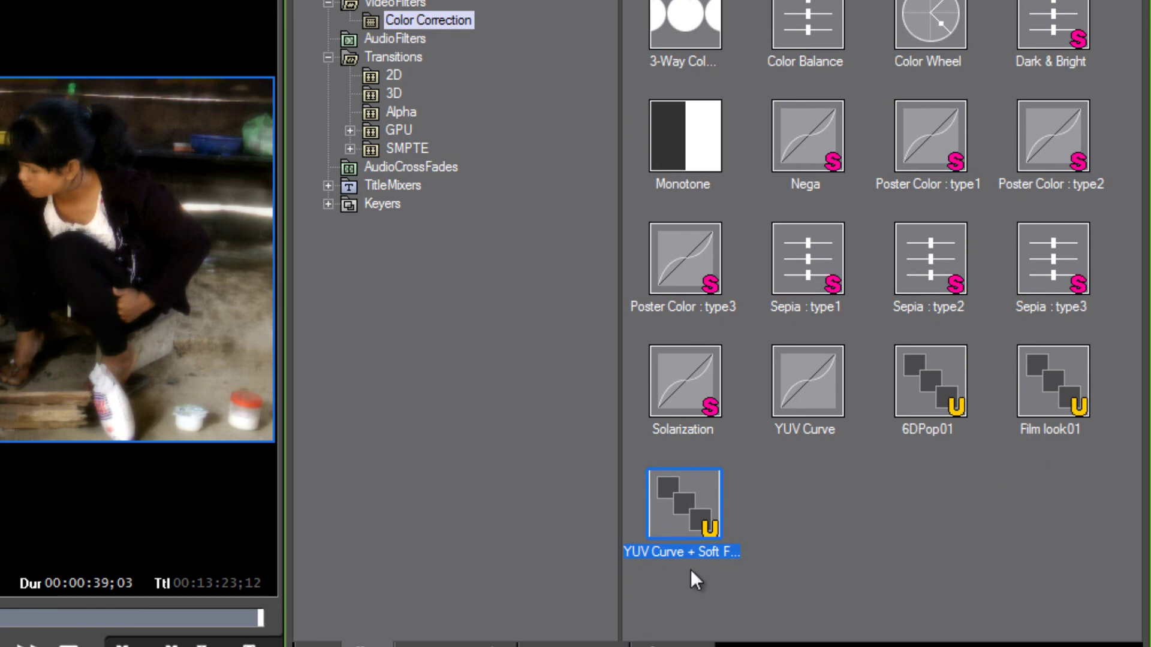
right_click(686, 549)
left_click(761, 625)
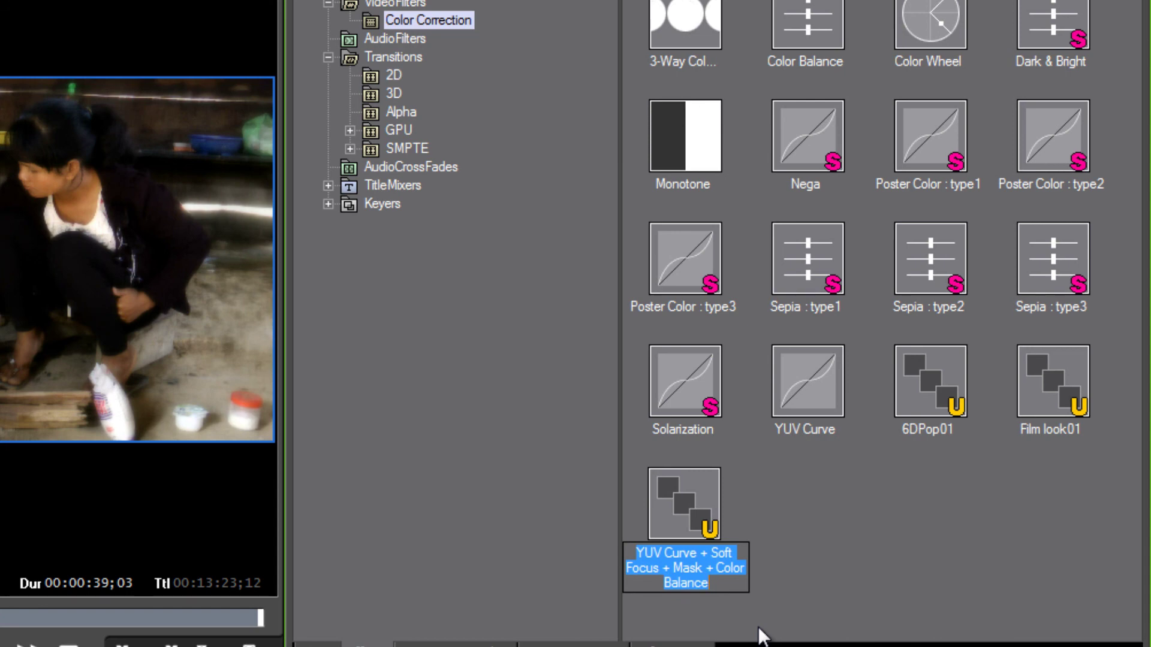
type("Panocam")
Rename the Film look01 preset to Canon XF300.
left_click(1044, 393)
right_click(1044, 393)
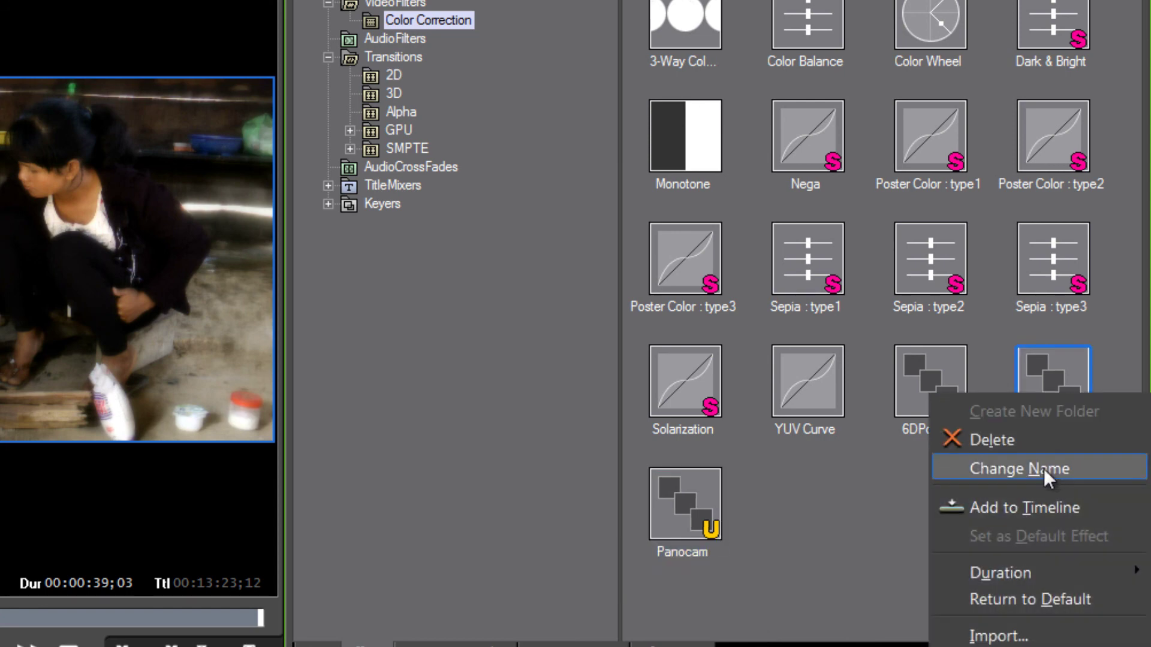
left_click(1041, 470)
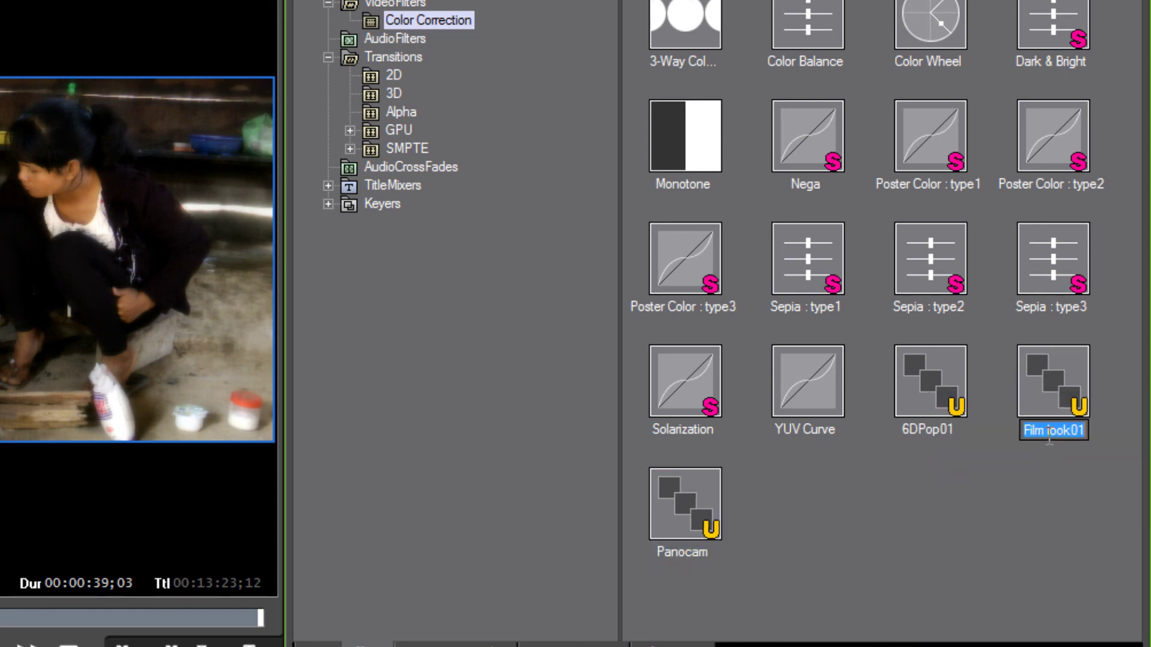
type("Canon XF300")
key("Return")
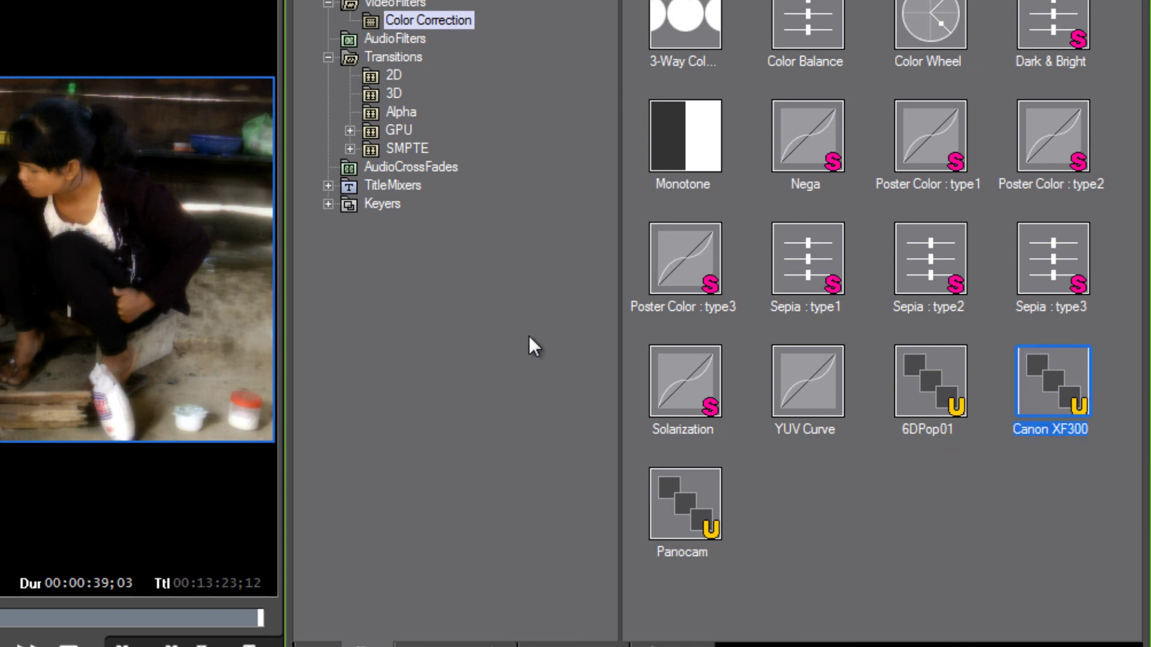